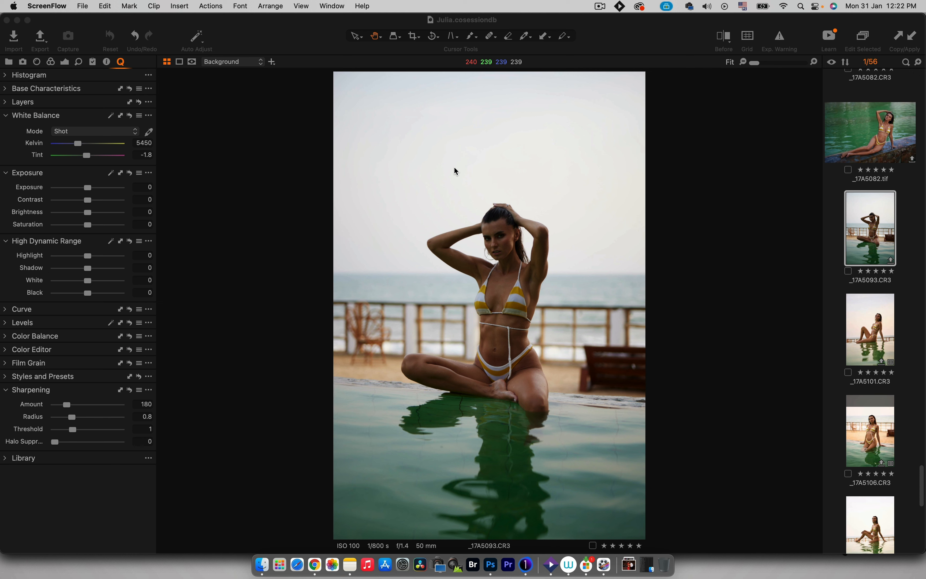
- Switch to the browser and read the search results defining retouching and photo retouching
key("super+Tab")
key("super+Tab")
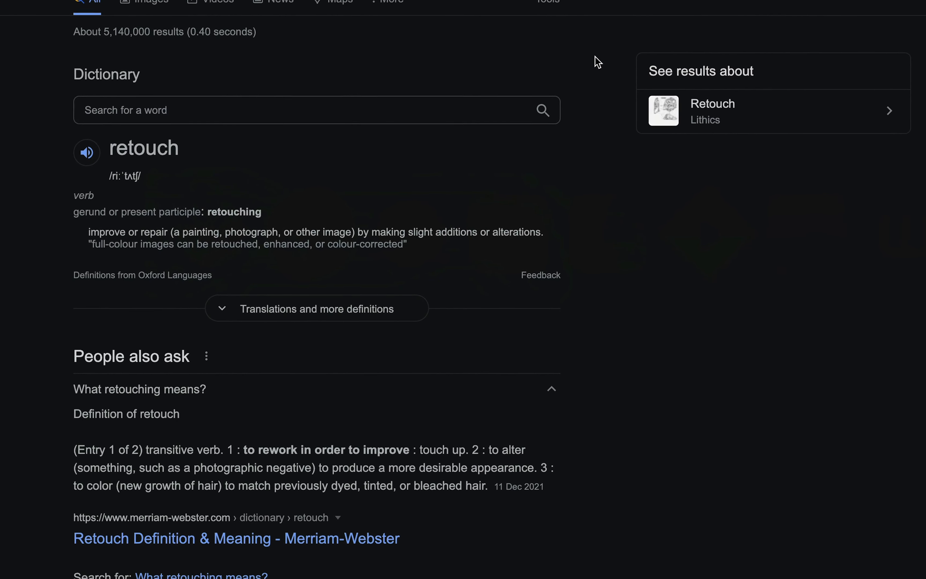
scroll(393, 263, "down", 5)
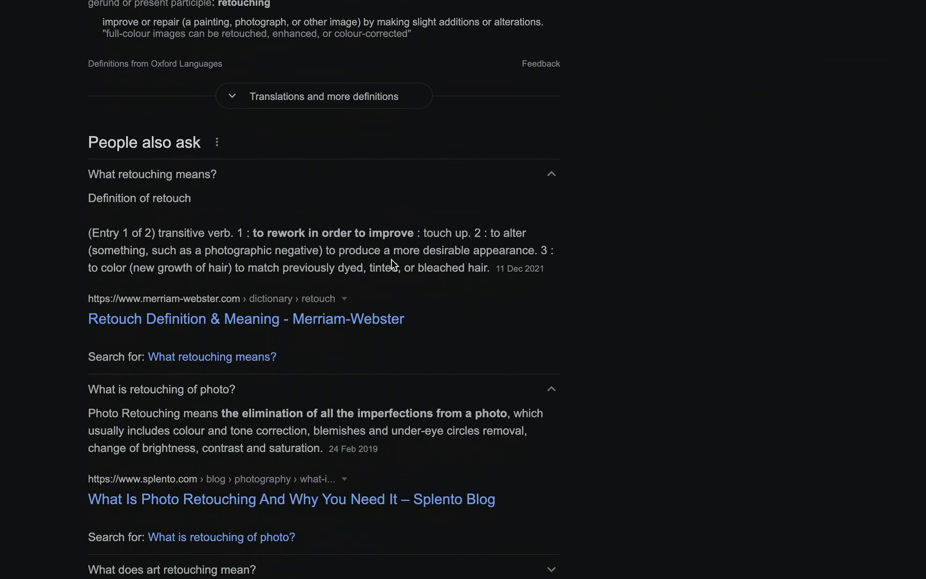
scroll(394, 265, "down", 3)
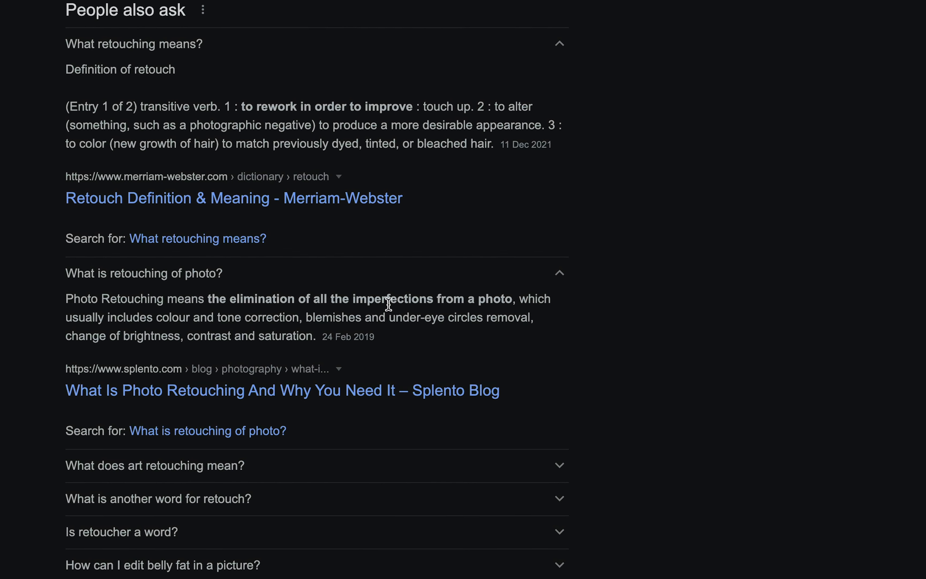
- Switch to Capture One and set the photo's ICC profile in Base Characteristics to the Canon EOS R5 Generic profile
key("super+Tab")
key("super+Tab")
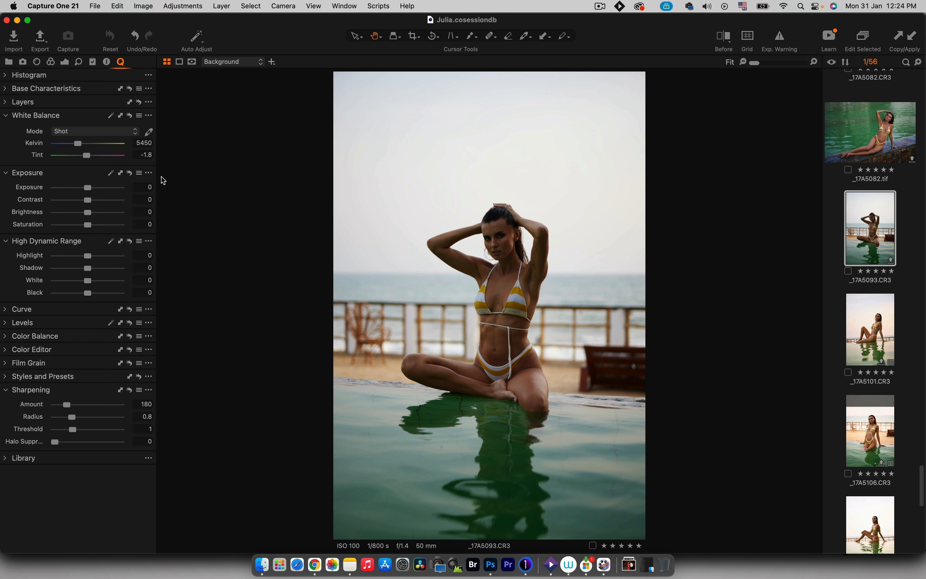
left_click(5, 91)
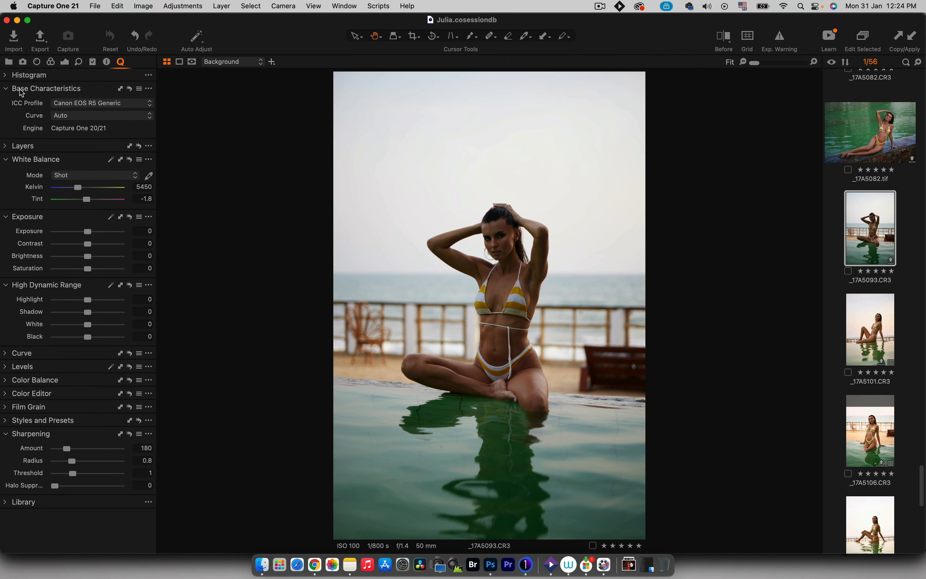
left_click(81, 104)
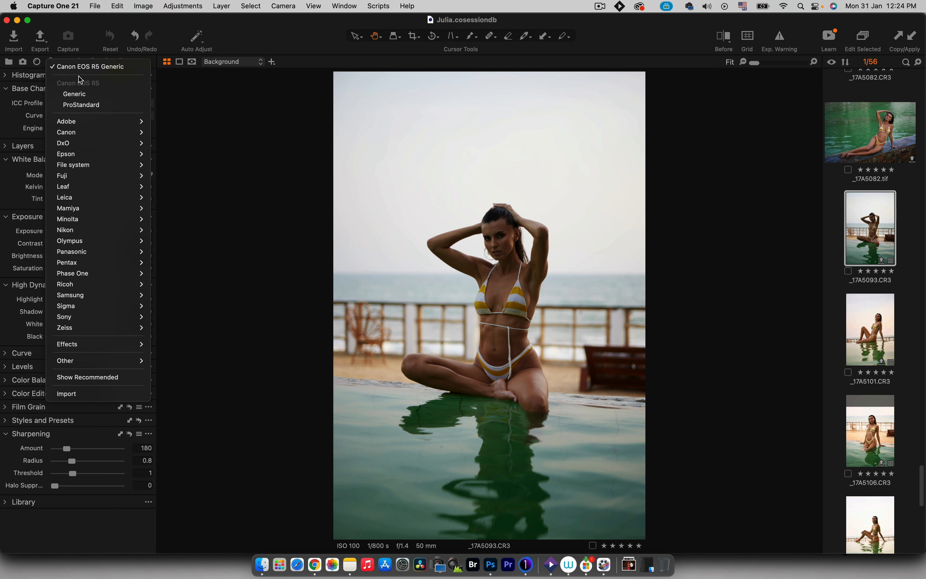
left_click(732, 253)
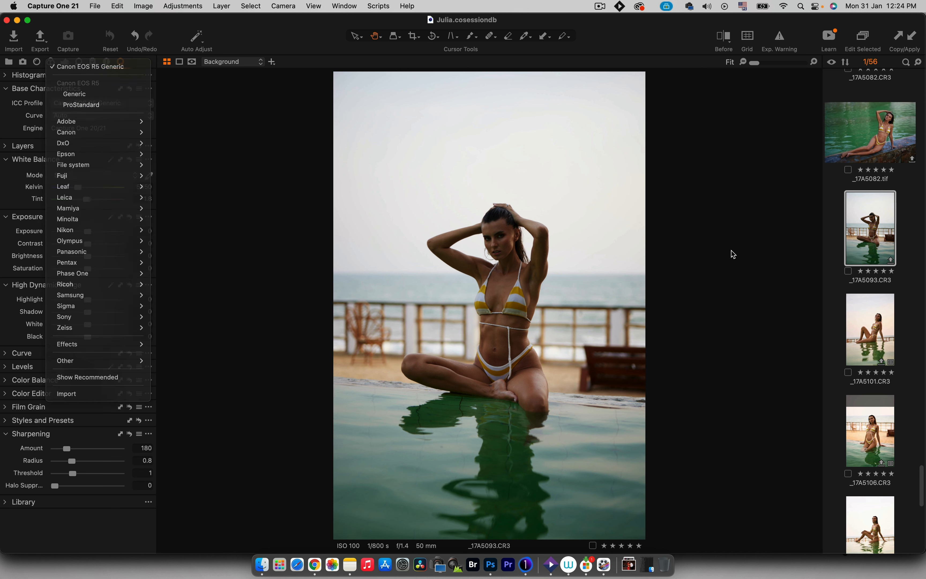
mouse_move(755, 64)
left_mouse_down()
mouse_move(777, 65)
mouse_move(764, 65)
left_mouse_up()
left_click_drag(622, 132, 589, 368)
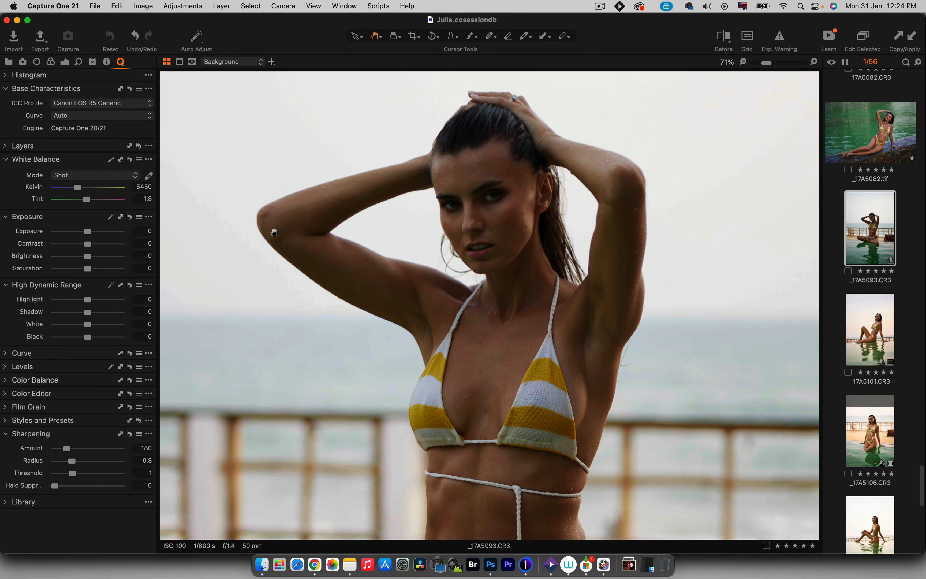
left_click(97, 104)
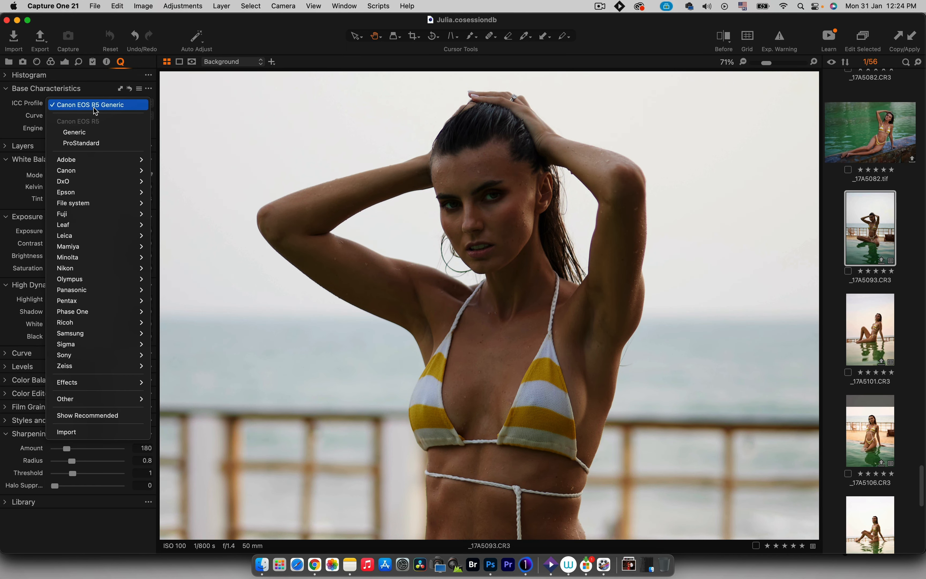
left_click(77, 133)
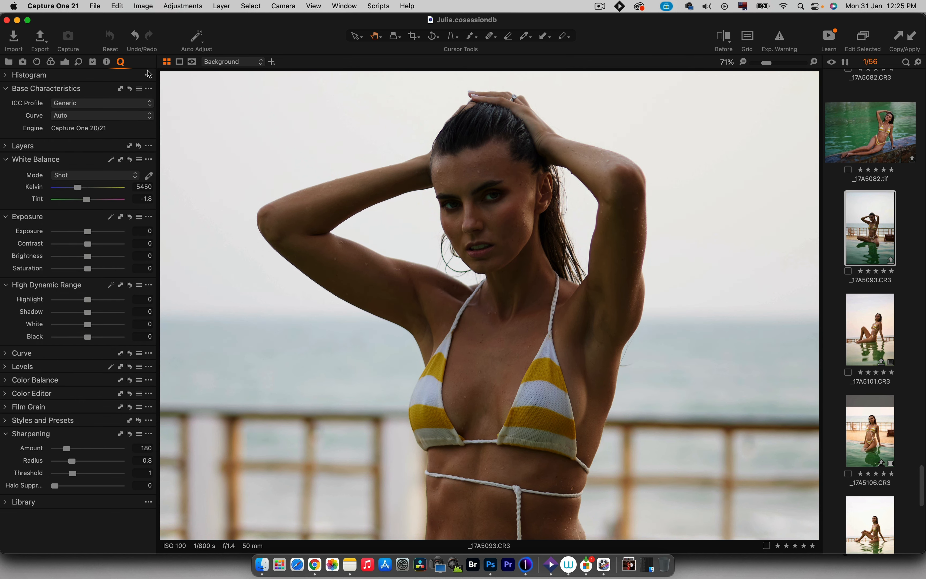
- Crop the photo to the 4x5 aspect ratio, cutting away the upper part of the sky
scroll(427, 220, "down", 3)
scroll(427, 221, "down", 2)
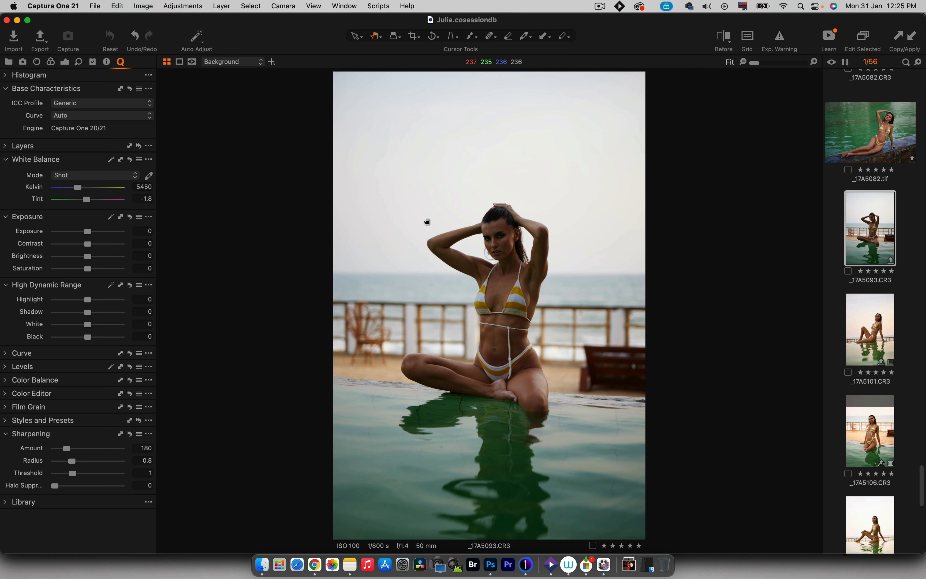
left_click(415, 38)
left_click_drag(336, 70, 347, 113)
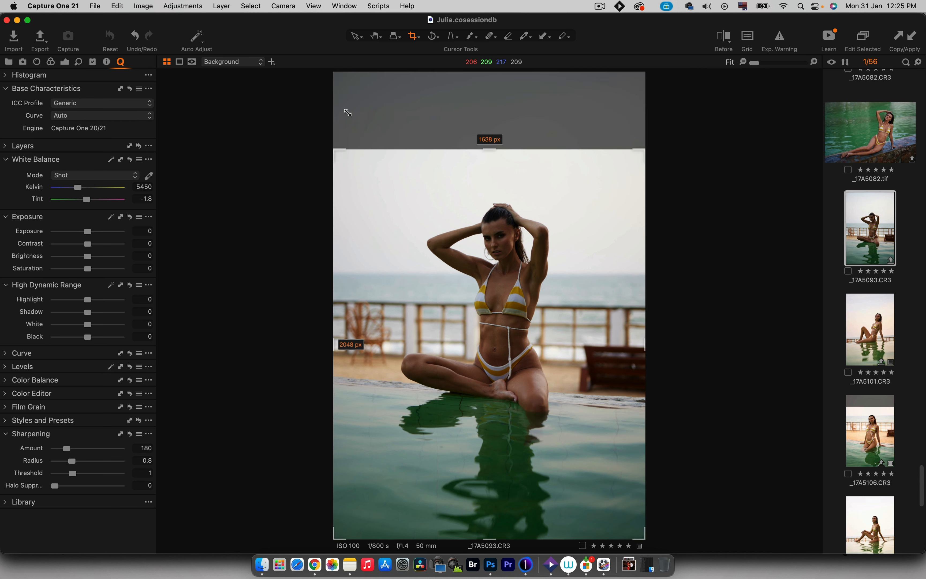
left_click(414, 41)
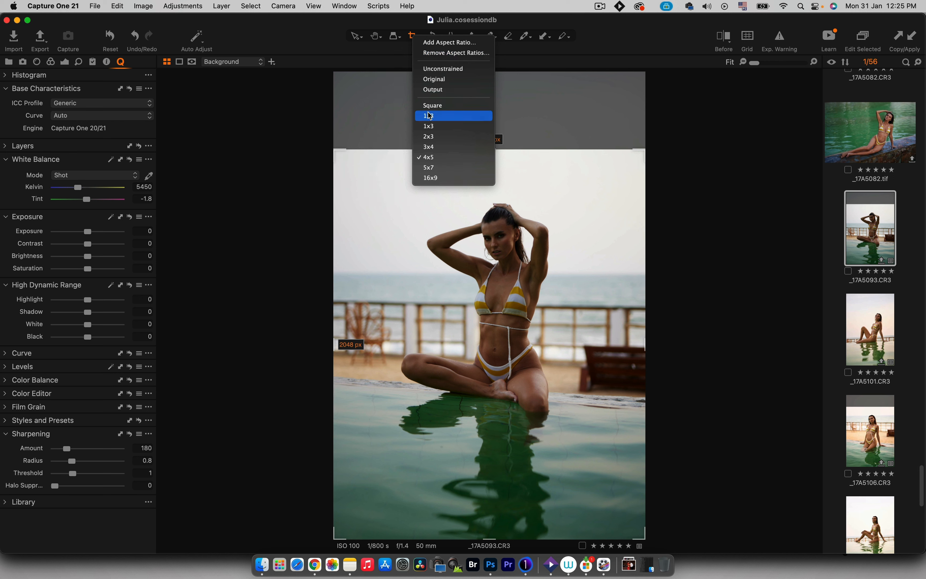
left_click(430, 160)
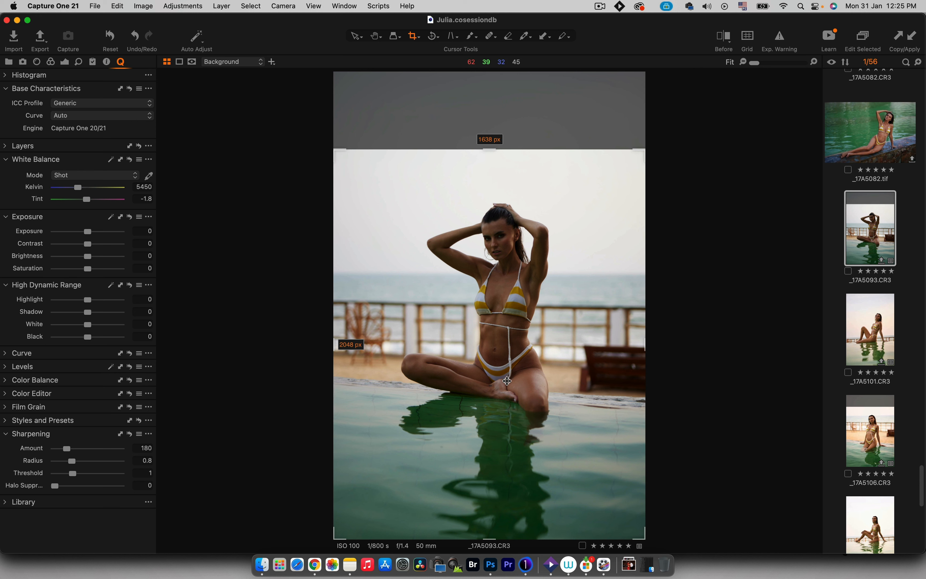
- Reposition and slightly tighten the 4x5 crop so it trims the upper sky and a strip of water below, and apply it
left_click_drag(485, 431, 490, 334)
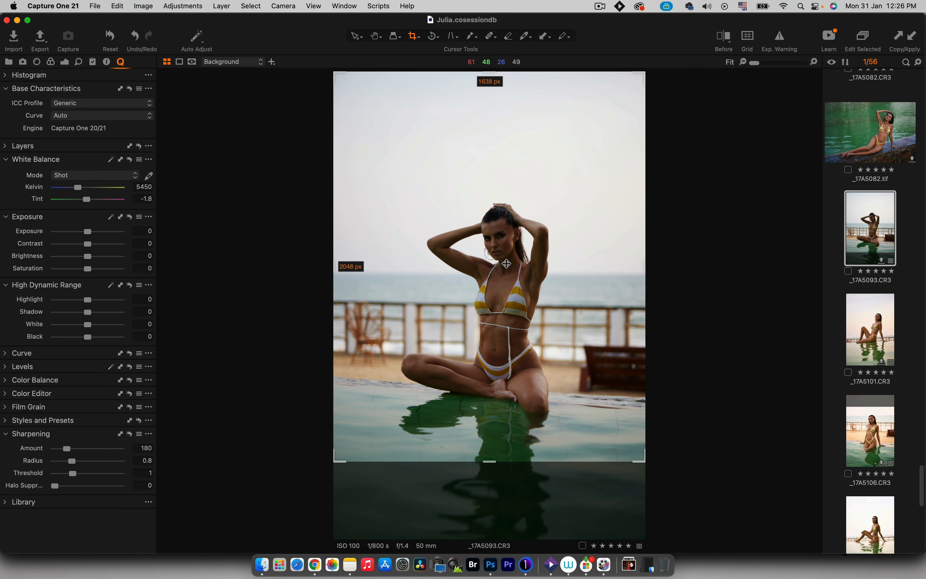
left_click_drag(494, 237, 487, 294)
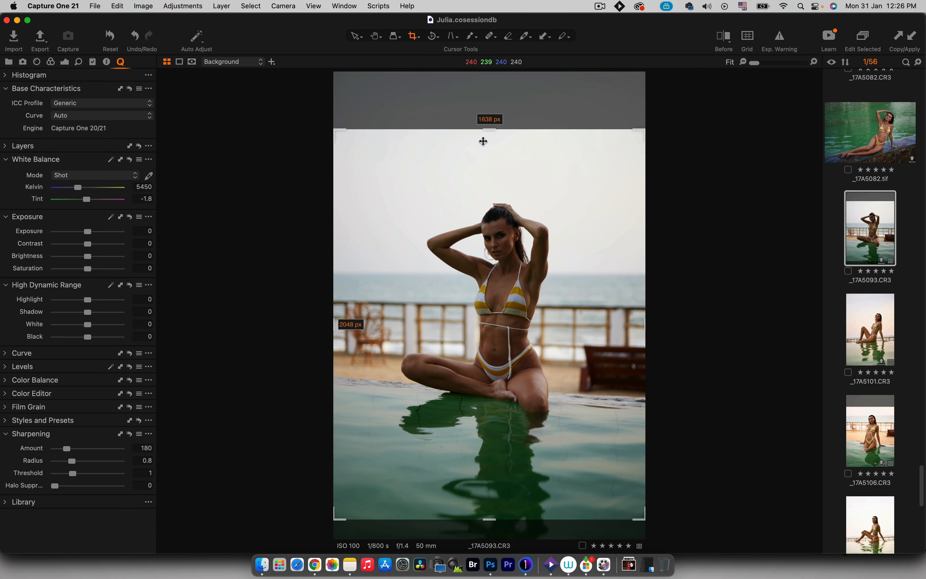
left_click_drag(488, 128, 484, 140)
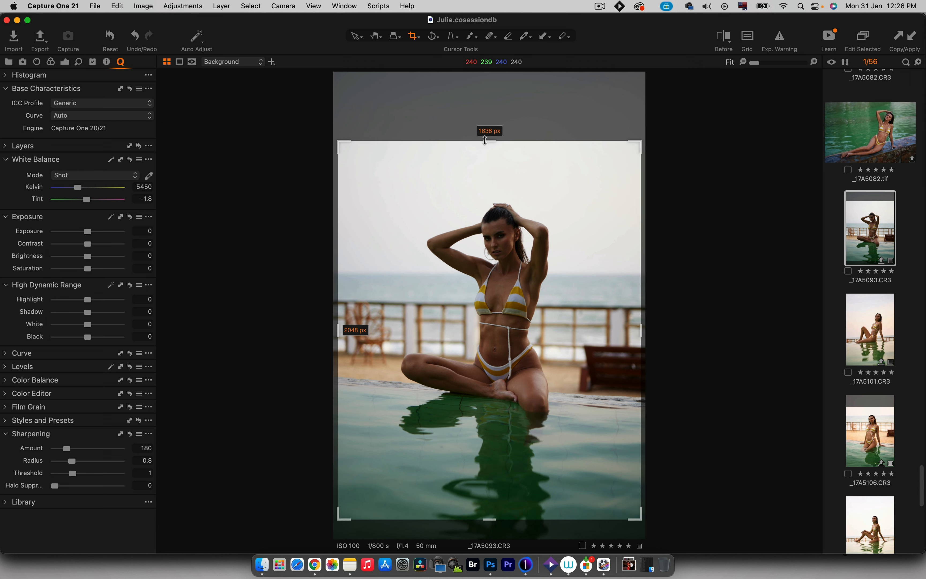
key("h")
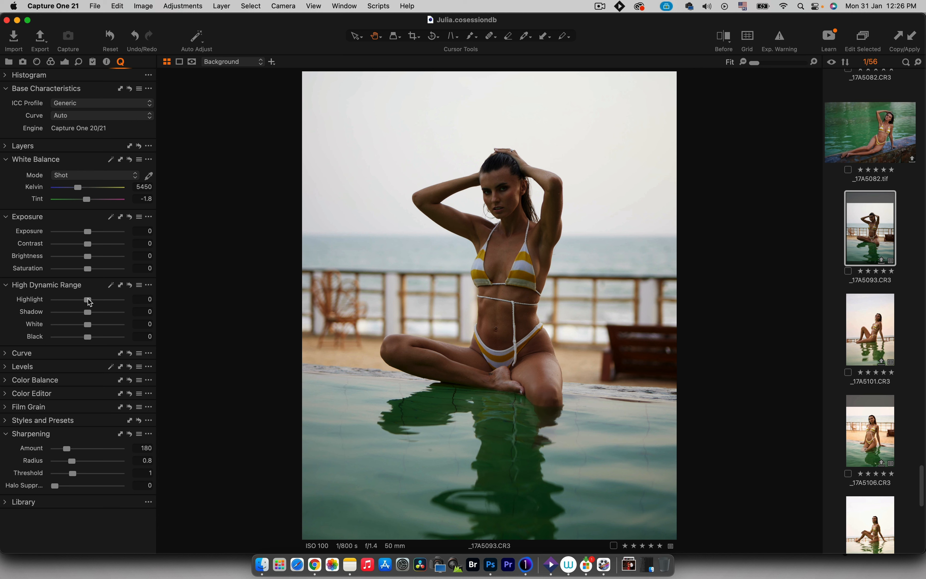
- Try Highlight at -100 and Exposure at -2.4, resetting both sliders to 0
left_click_drag(88, 300, 6, 298)
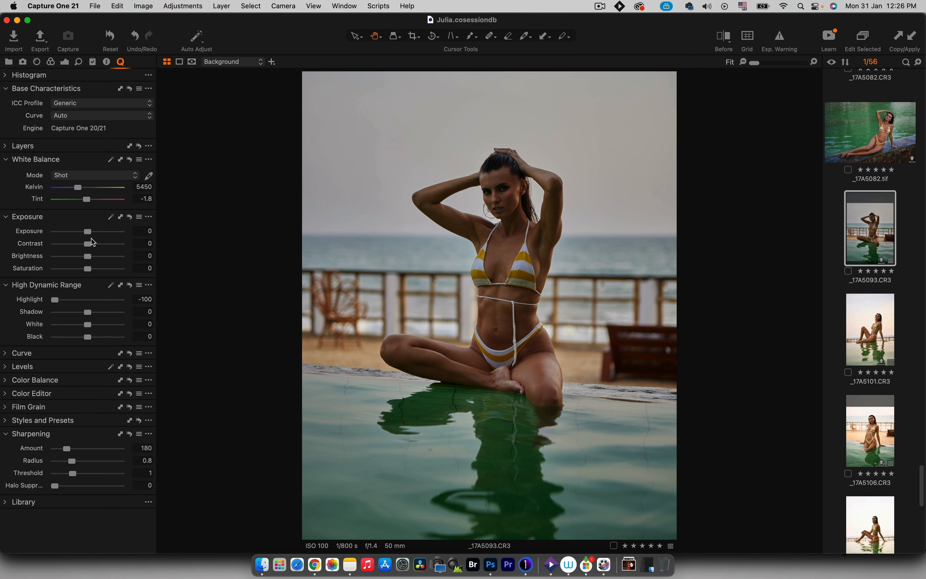
left_click_drag(87, 232, 67, 233)
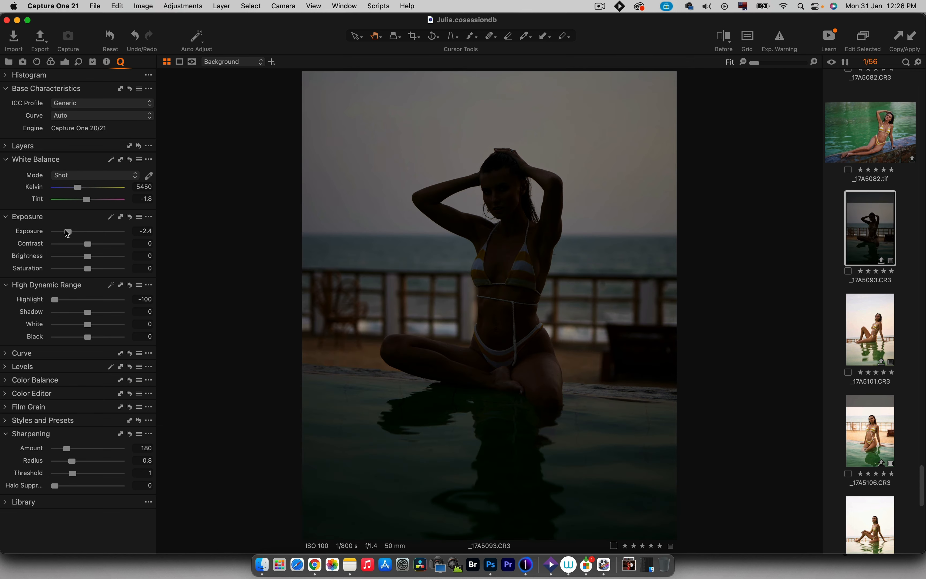
double_click(67, 232)
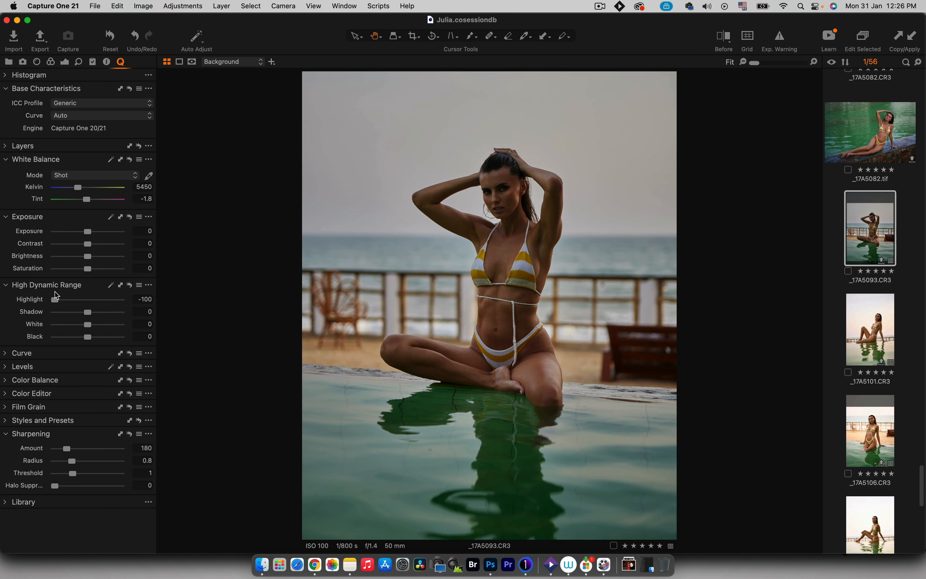
double_click(57, 302)
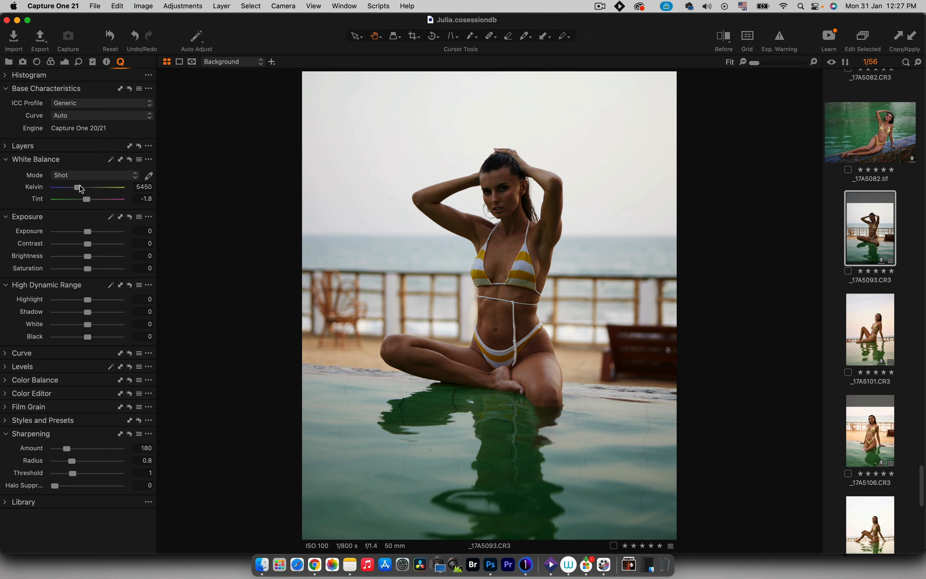
- Warm the white balance to 6134 Kelvin with Tint -0.6, and raise Exposure to 0.67
left_click_drag(79, 187, 81, 187)
mouse_move(88, 200)
left_mouse_down()
mouse_move(15, 199)
mouse_move(169, 207)
mouse_move(77, 202)
mouse_move(89, 203)
left_mouse_up()
left_click_drag(89, 202, 89, 201)
left_click_drag(89, 230, 96, 234)
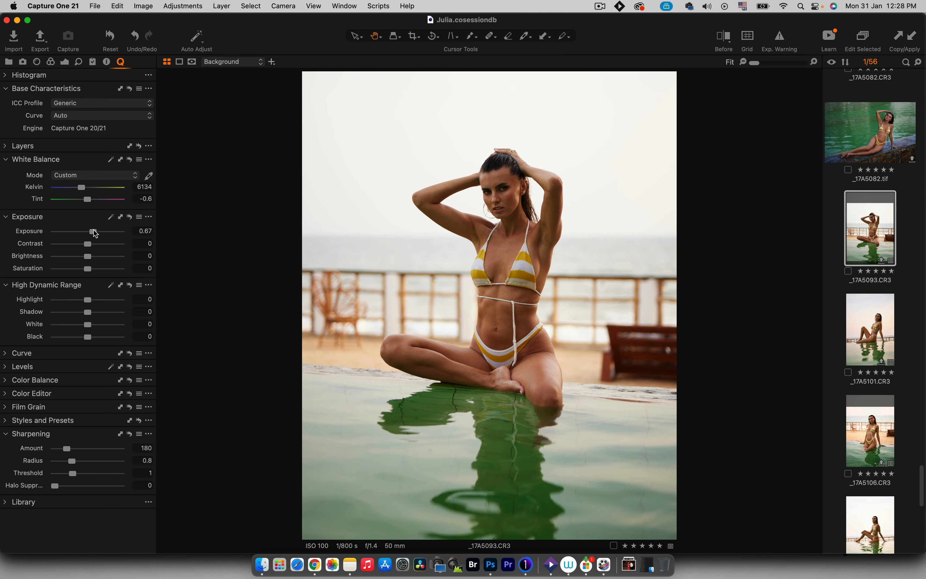
- Compare the adjusted photo with the original using the before/after split view, sweeping the divider across the image
left_click(725, 38)
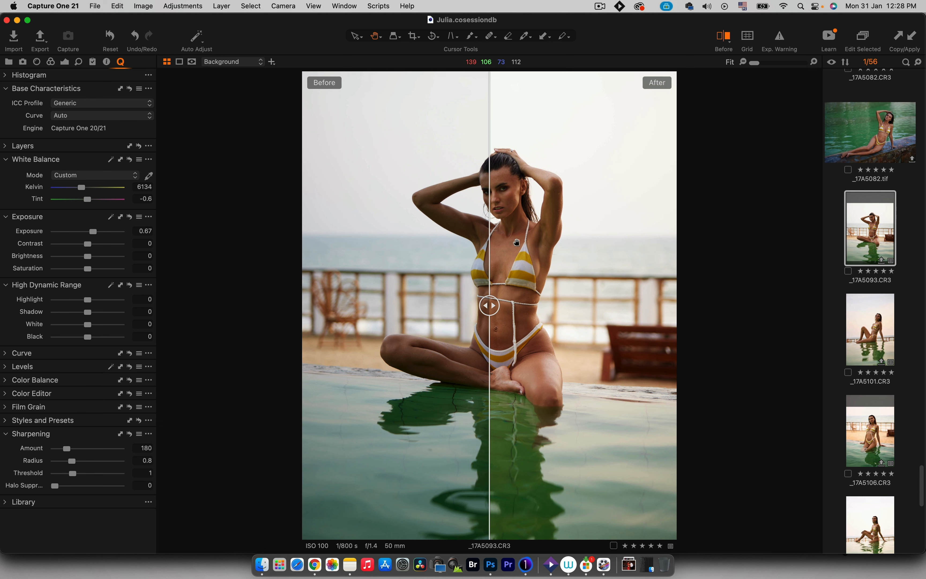
left_click_drag(491, 310, 264, 296)
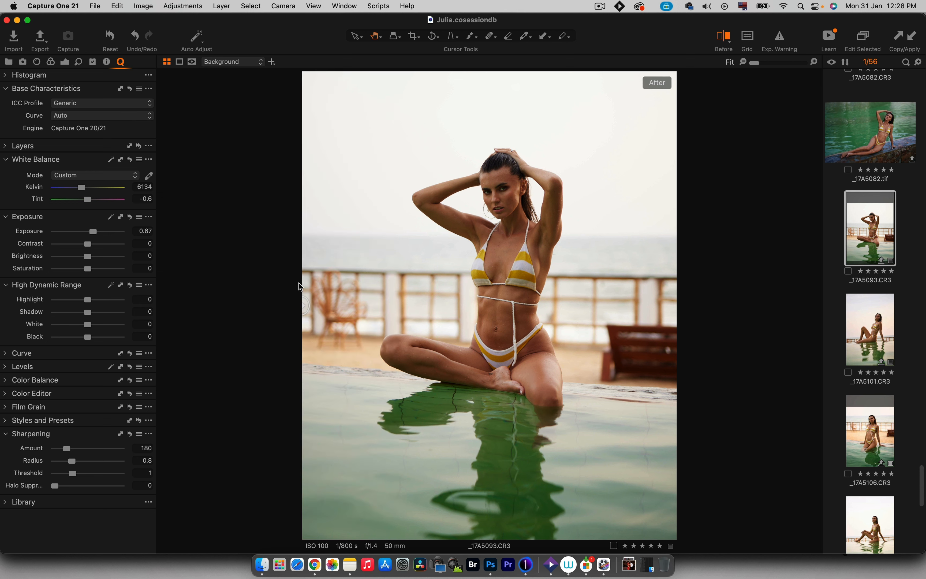
left_click_drag(303, 305, 612, 254)
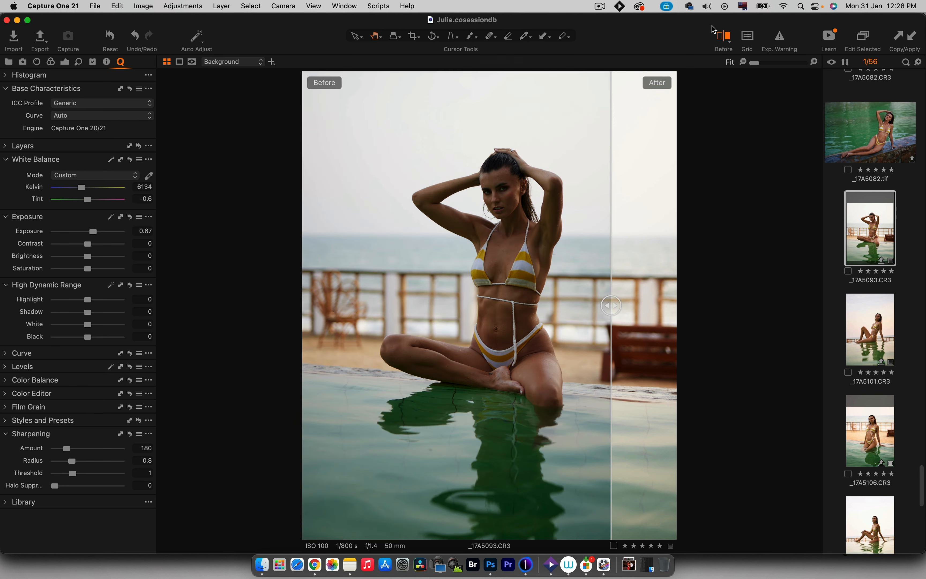
left_click(724, 37)
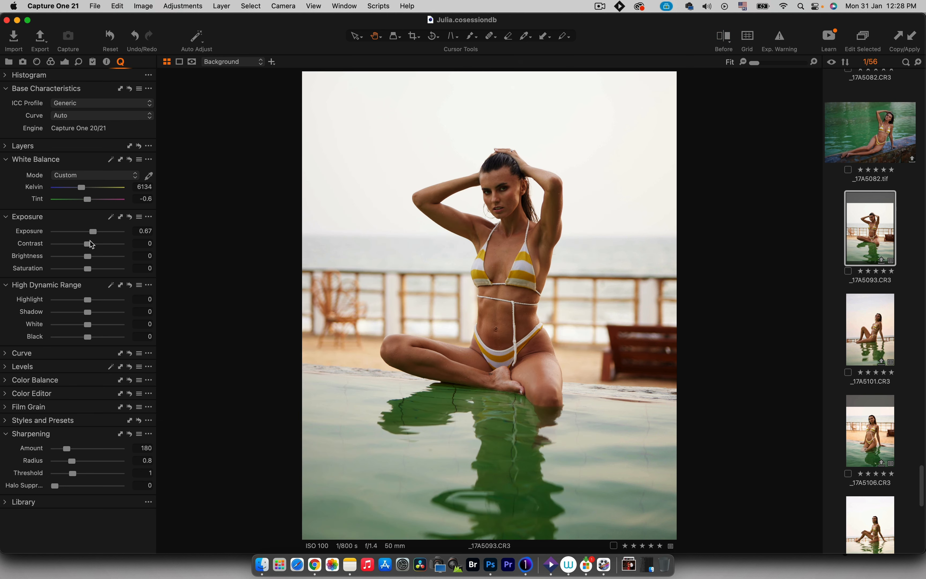
- Set Contrast to 5 and Saturation to 5 in the Exposure settings
left_click(146, 243)
key("shift+Up")
left_click(144, 269)
key("Up")
key("Up")
- Raise the High Dynamic Range Highlight value to 15
left_click(144, 300)
key("Up")
key("Up")
key("Up")
key("Up")
key("Up")
key("Up")
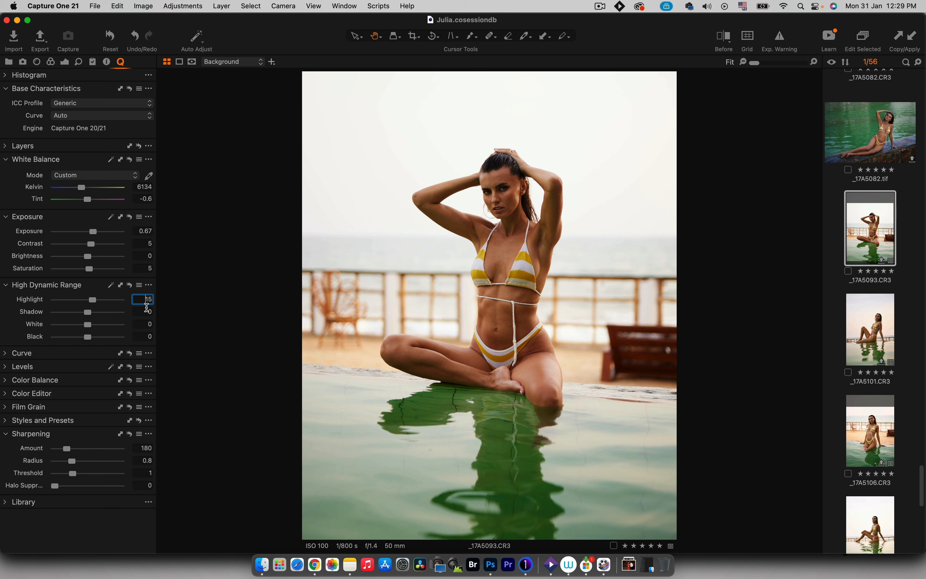
- Set the High Dynamic Range Shadow value to -10 and White to 20
left_click(144, 310)
key("Down")
key("Down")
key("Down")
key("Down")
key("Down")
left_click(147, 323)
key("Up")
key("Up")
key("Up")
key("Up")
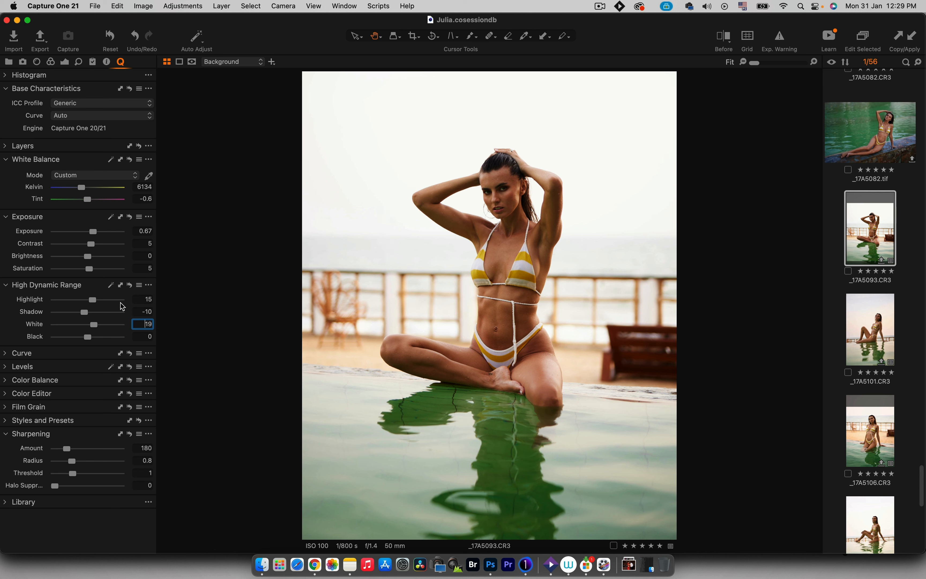
key("Up")
- Set Sharpening to Amount 0, Radius 0.2 and Threshold 0, and open the photo in Photoshop as a 16-bit Adobe RGB (1998) TIFF
left_click_drag(66, 449, 17, 463)
left_click_drag(72, 473, 21, 473)
right_click(876, 226)
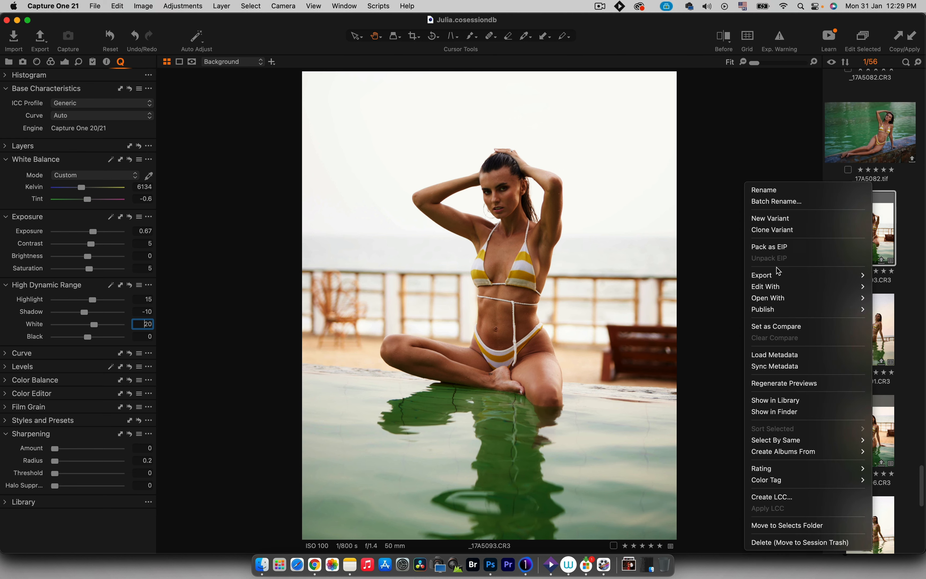
mouse_move(769, 287)
left_click(707, 291)
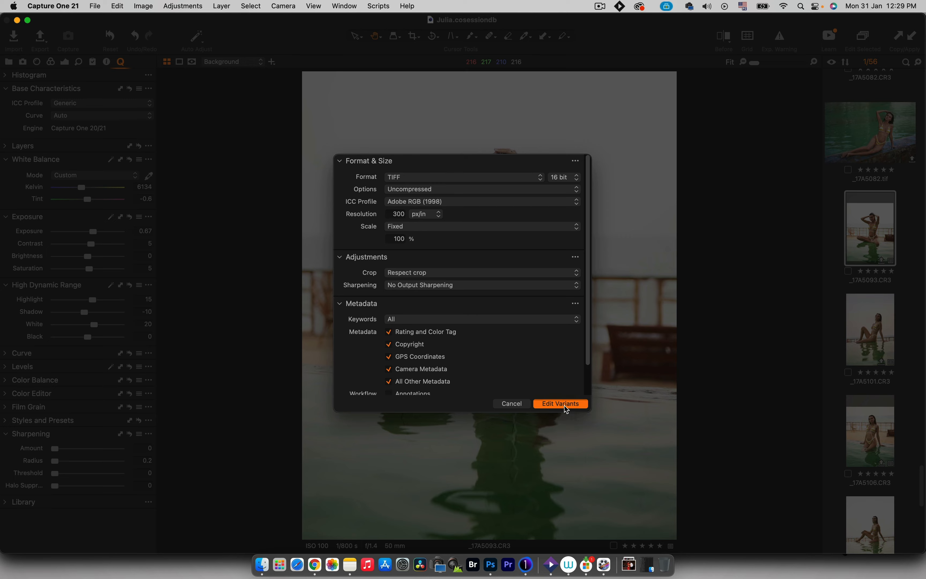
left_click(564, 404)
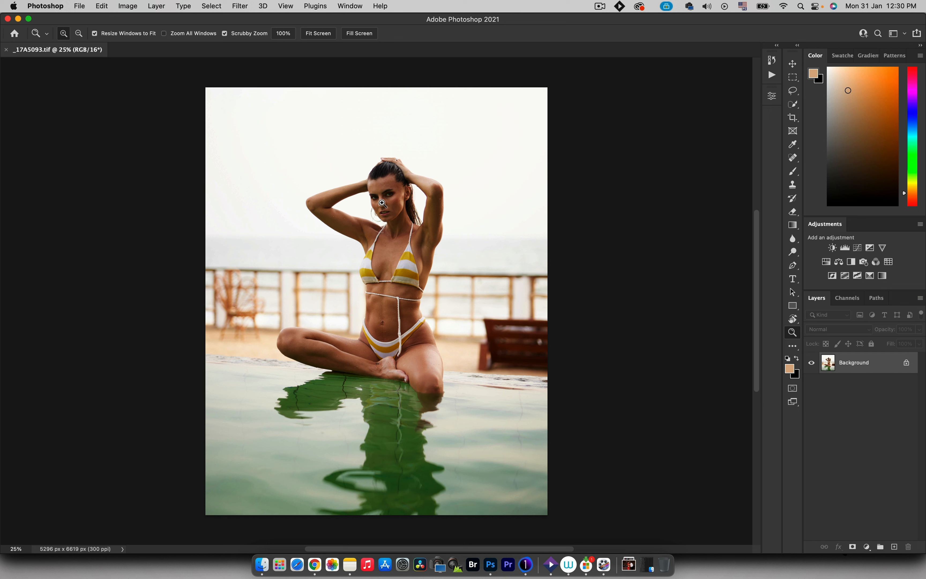
- Add a new empty layer above the Background and set the brush colour to pure red (ff0000)
left_click(894, 547)
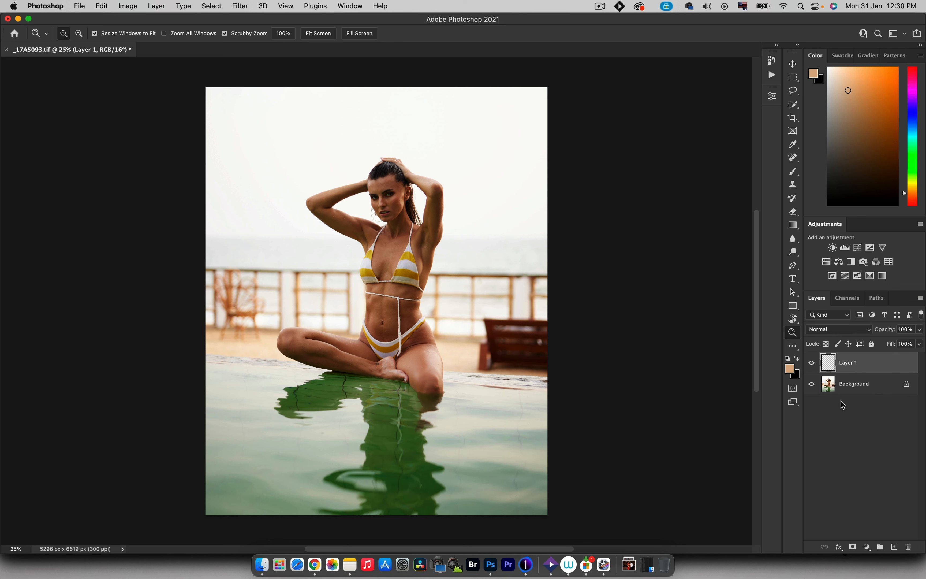
key("b")
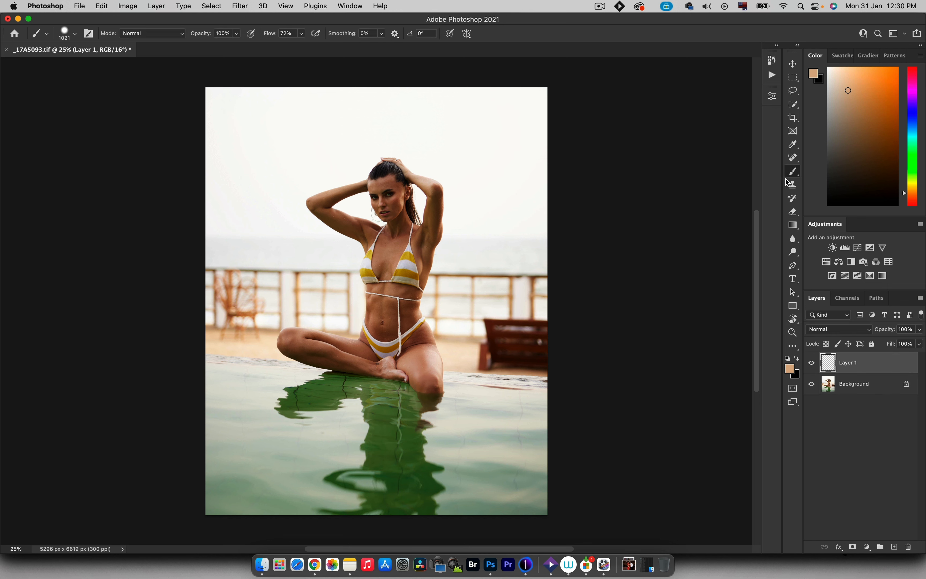
left_click(791, 369)
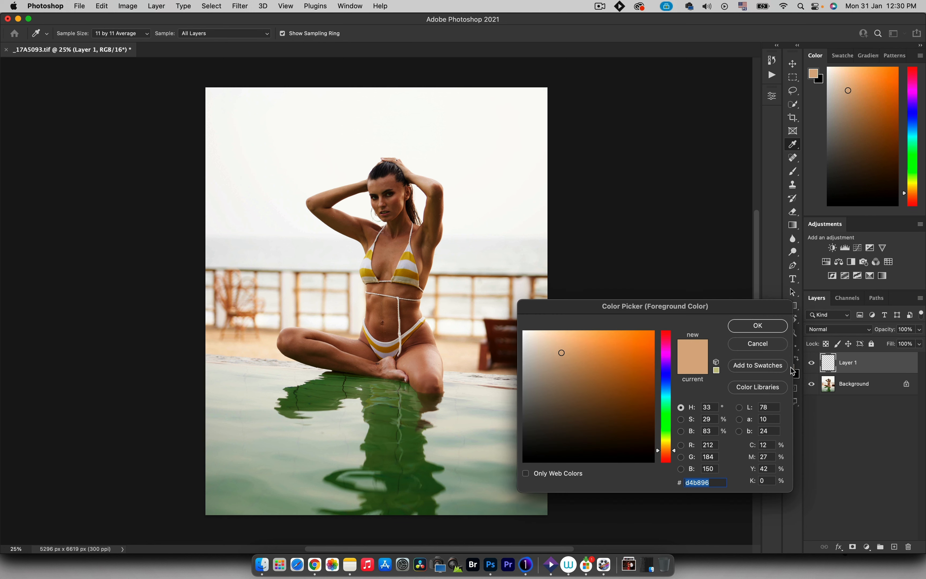
left_click_drag(665, 333, 687, 320)
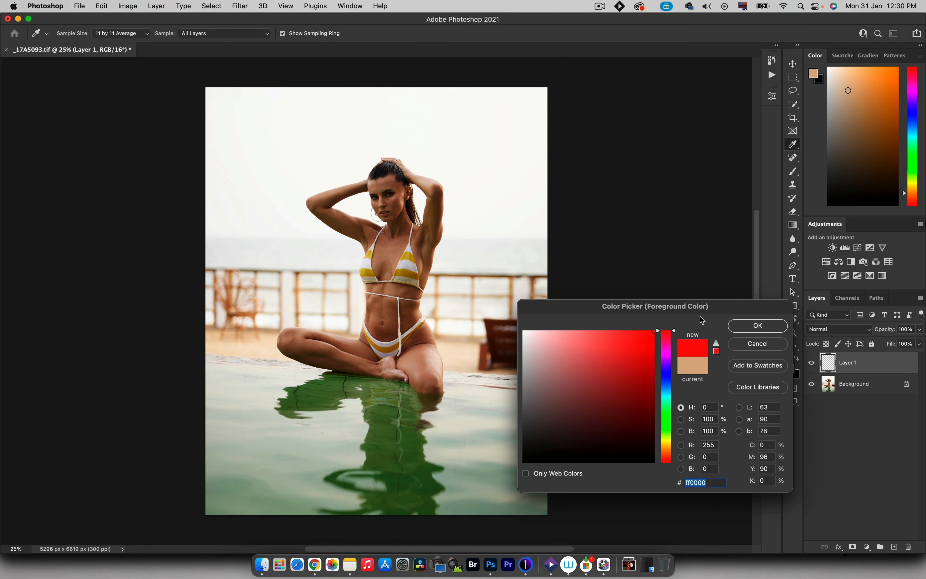
left_click(758, 325)
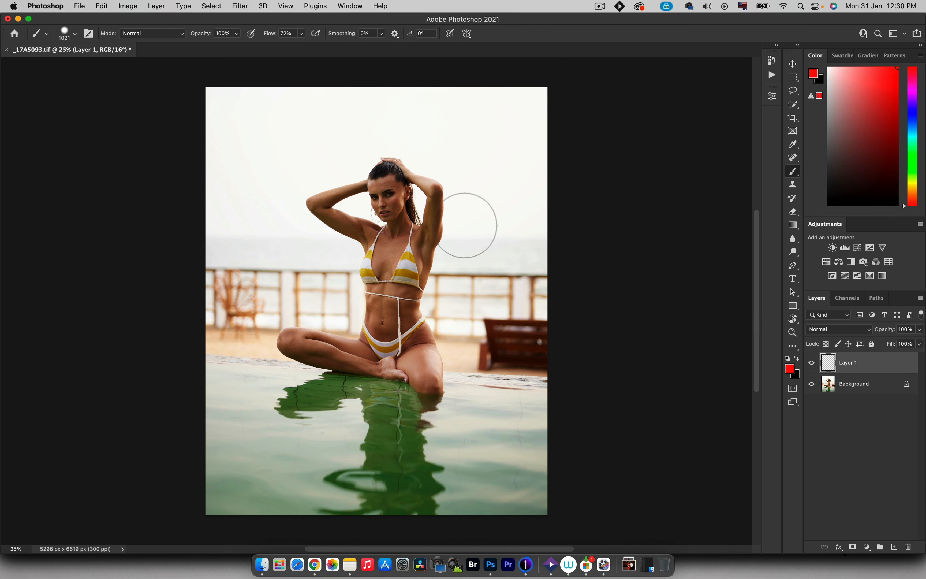
- Reduce the brush size to 9 px and circle both of the woman's eyes in red
mouse_move(465, 225)
left_mouse_down()
mouse_move(438, 223)
mouse_move(440, 283)
mouse_move(449, 221)
mouse_move(441, 222)
left_mouse_up()
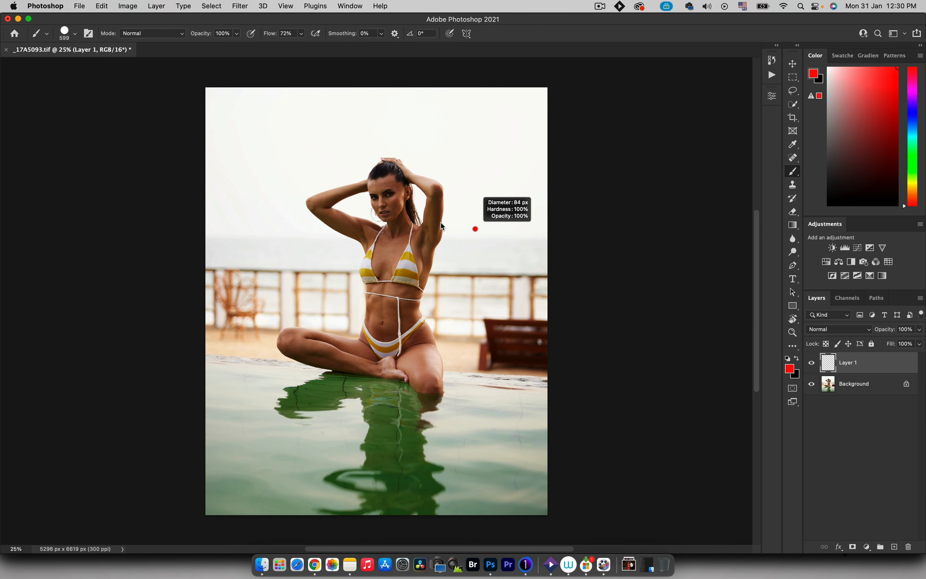
key("z")
left_click_drag(390, 188, 455, 178)
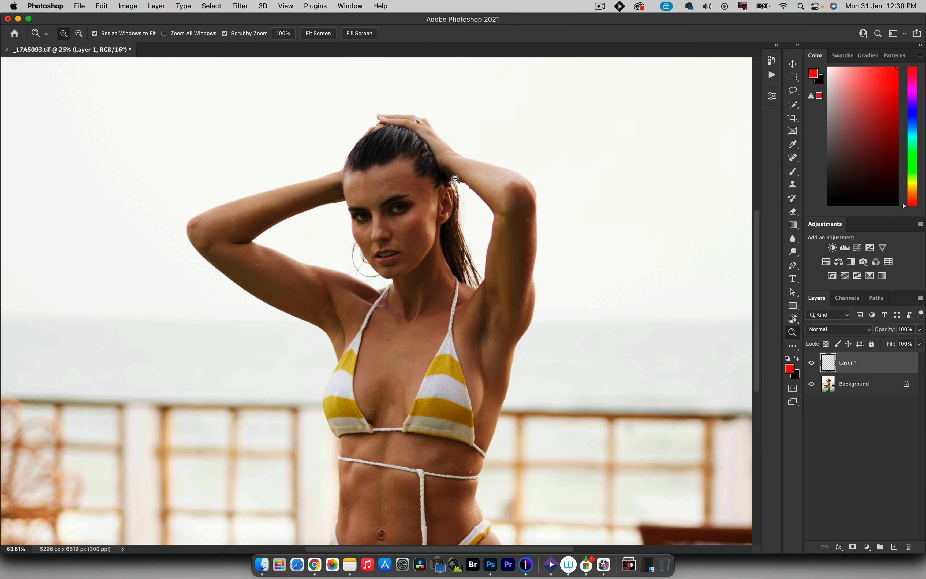
left_click(455, 178)
left_click(453, 180)
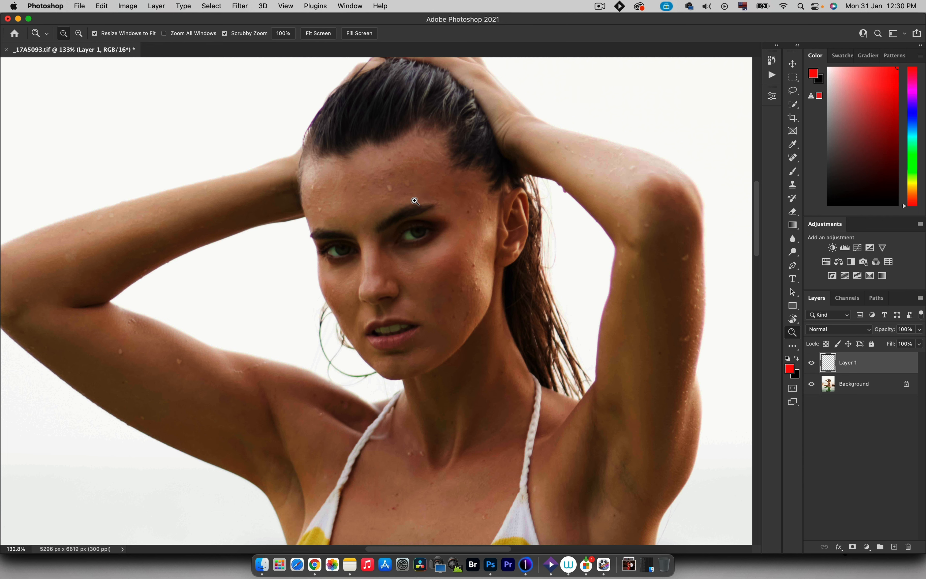
scroll(415, 212, "down", 4)
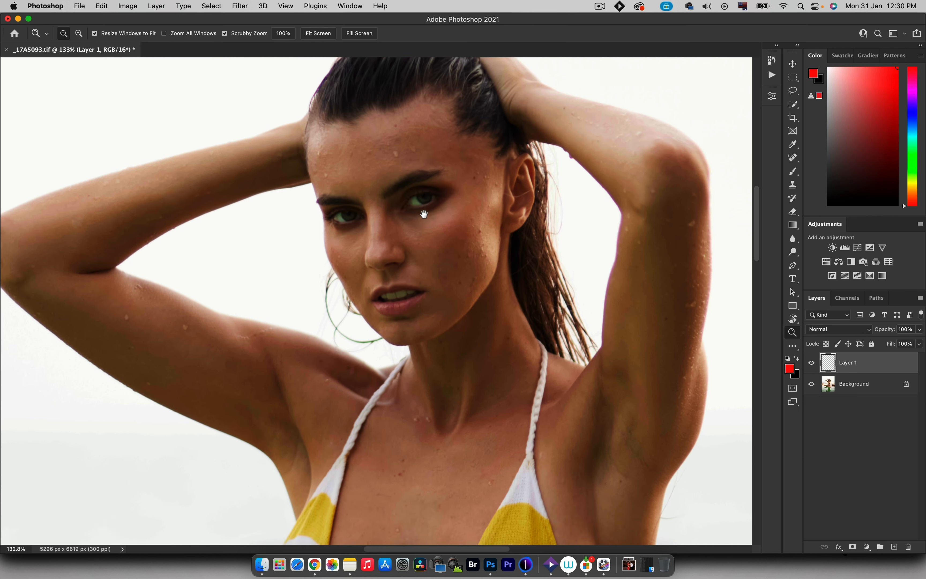
key("b")
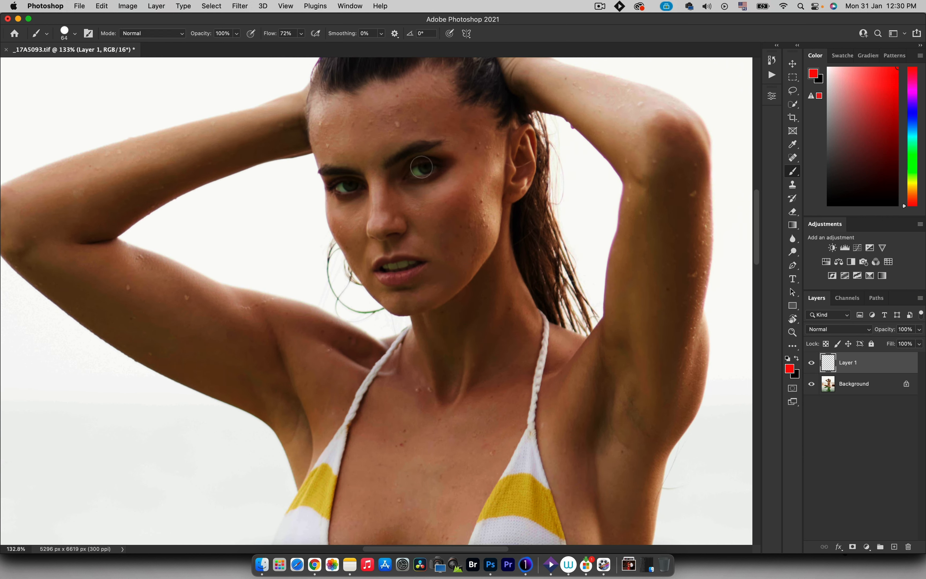
left_click_drag(410, 192, 410, 192)
left_click_drag(423, 168, 413, 168)
mouse_move(432, 154)
left_mouse_down()
mouse_move(412, 151)
mouse_move(432, 150)
left_mouse_up()
mouse_move(356, 159)
left_mouse_down()
mouse_move(359, 207)
mouse_move(359, 160)
left_mouse_up()
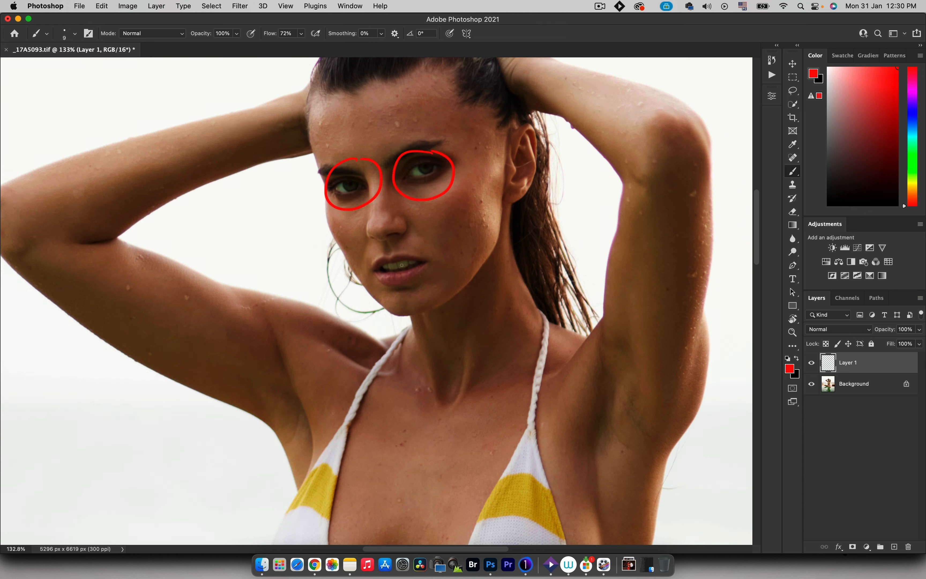
- Circle the lips and outline the shadowed undersides of both upper arms in red
mouse_move(408, 261)
left_mouse_down()
mouse_move(378, 281)
mouse_move(413, 249)
mouse_move(386, 251)
left_mouse_up()
mouse_move(658, 130)
left_mouse_down()
mouse_move(624, 161)
mouse_move(603, 300)
mouse_move(601, 359)
mouse_move(624, 419)
mouse_move(674, 385)
mouse_move(704, 281)
mouse_move(678, 148)
left_mouse_up()
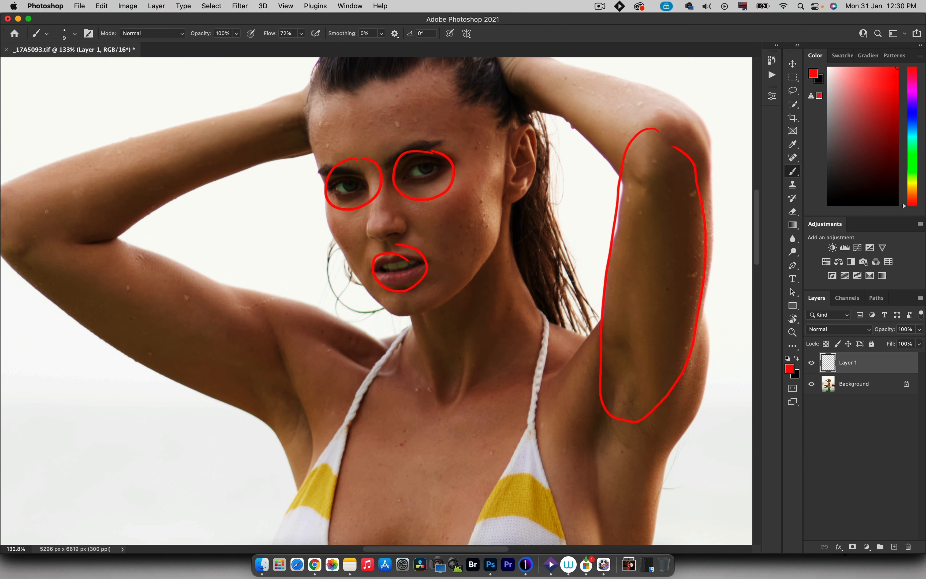
mouse_move(15, 263)
left_mouse_down()
mouse_move(195, 393)
mouse_move(42, 225)
left_mouse_up()
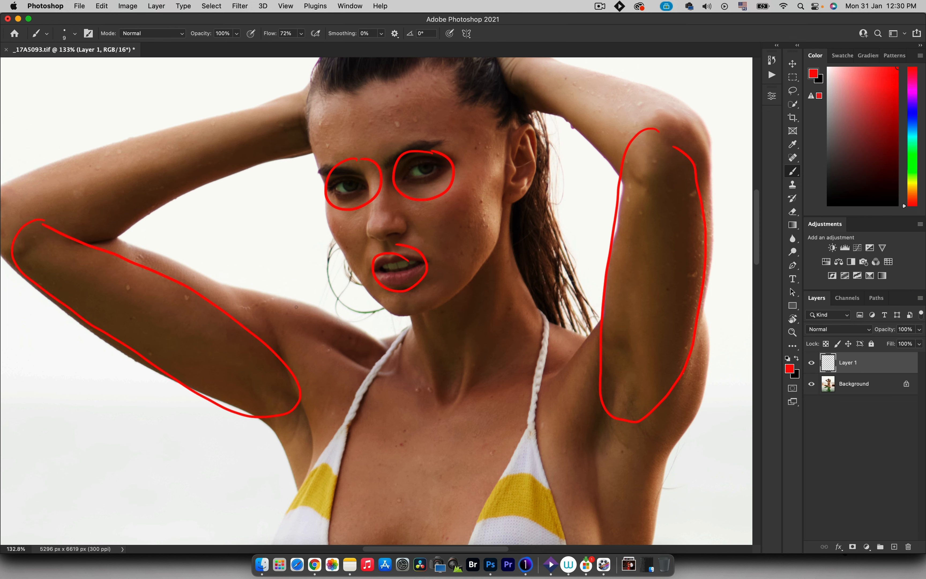
- Circle the four yellow stripe areas on the bikini top in red
scroll(310, 352, "down", 10)
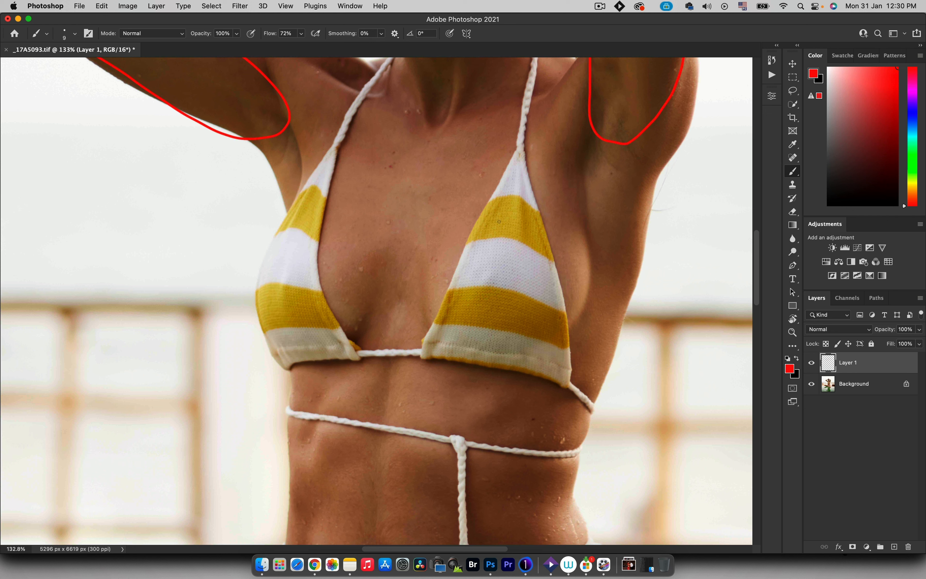
mouse_move(499, 203)
left_mouse_down()
mouse_move(480, 233)
mouse_move(539, 224)
mouse_move(505, 197)
left_mouse_up()
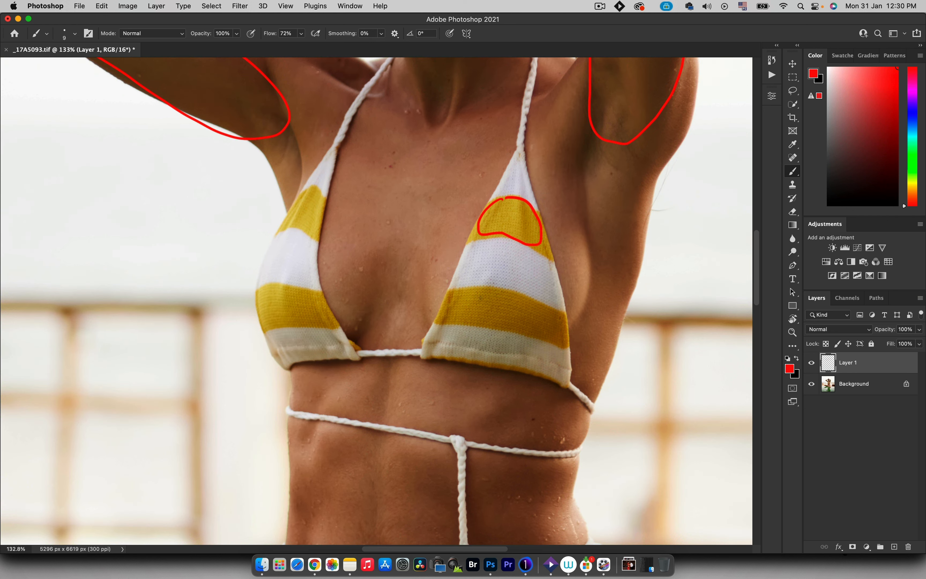
mouse_move(478, 300)
left_mouse_down()
mouse_move(500, 328)
mouse_move(498, 293)
left_mouse_up()
mouse_move(301, 296)
left_mouse_down()
mouse_move(261, 308)
mouse_move(301, 302)
left_mouse_up()
mouse_move(306, 191)
left_mouse_down()
mouse_move(324, 215)
mouse_move(317, 198)
left_mouse_up()
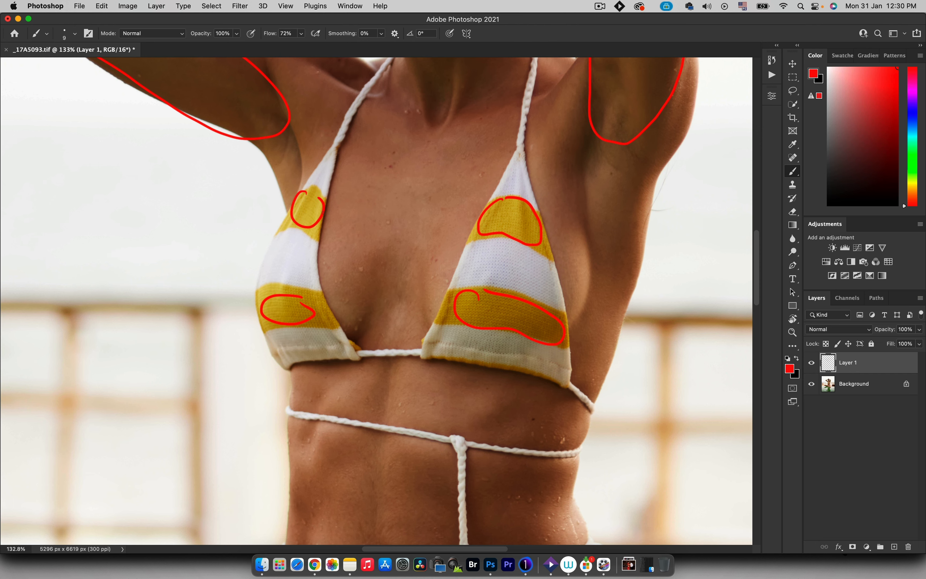
- Mark the yellow stripes on the bikini bottom in red
key("z")
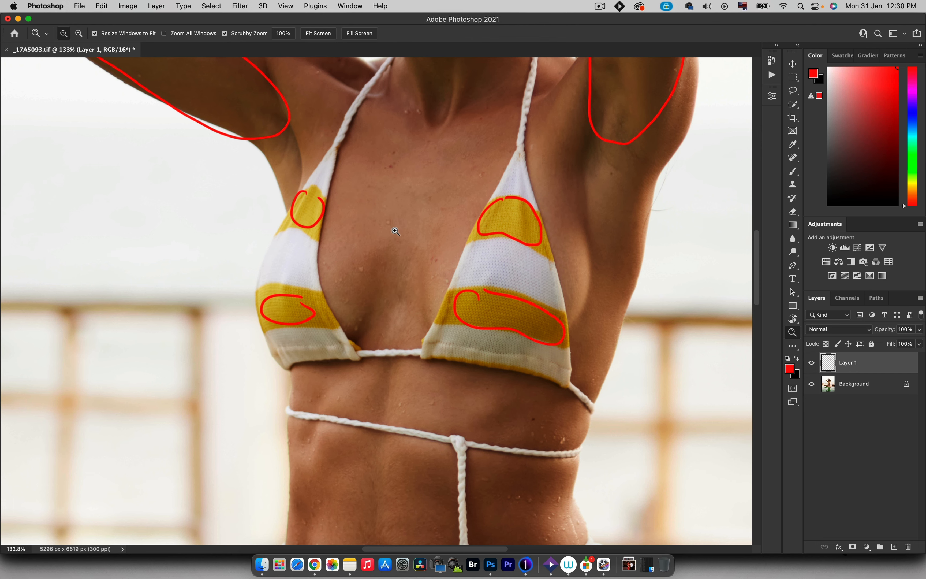
left_click_drag(378, 244, 347, 252)
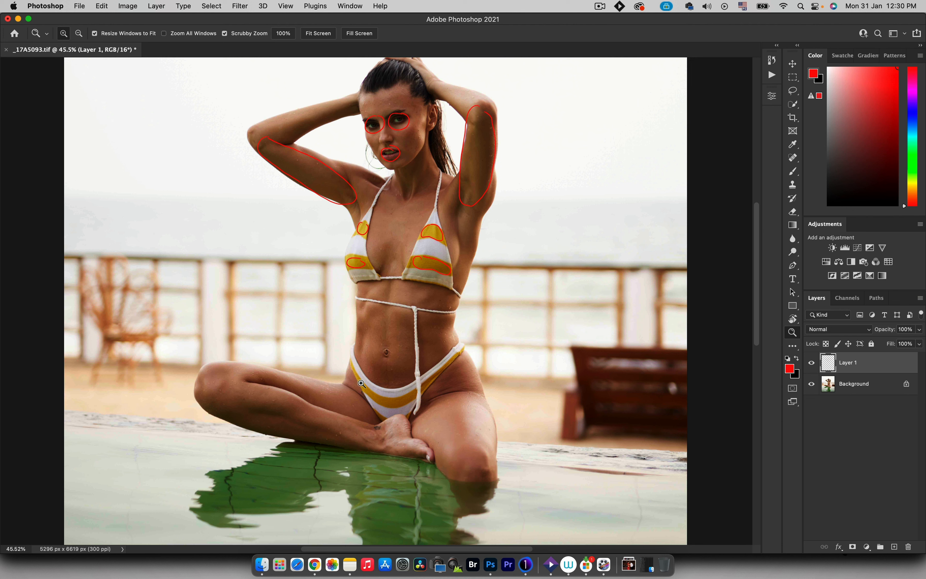
key("b")
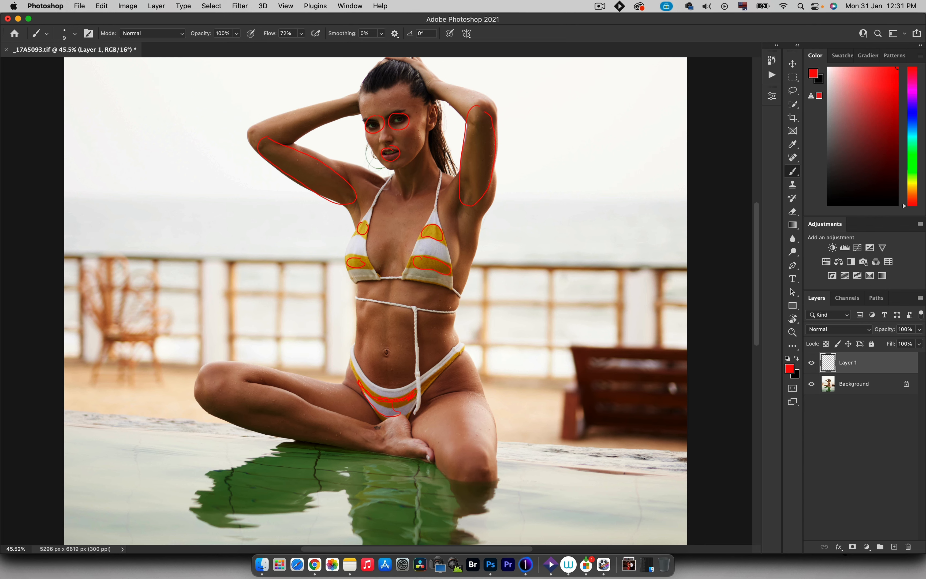
mouse_move(365, 369)
left_mouse_down()
mouse_move(367, 298)
mouse_move(351, 305)
left_mouse_up()
- Outline the green pool water in the foreground in red
key("z")
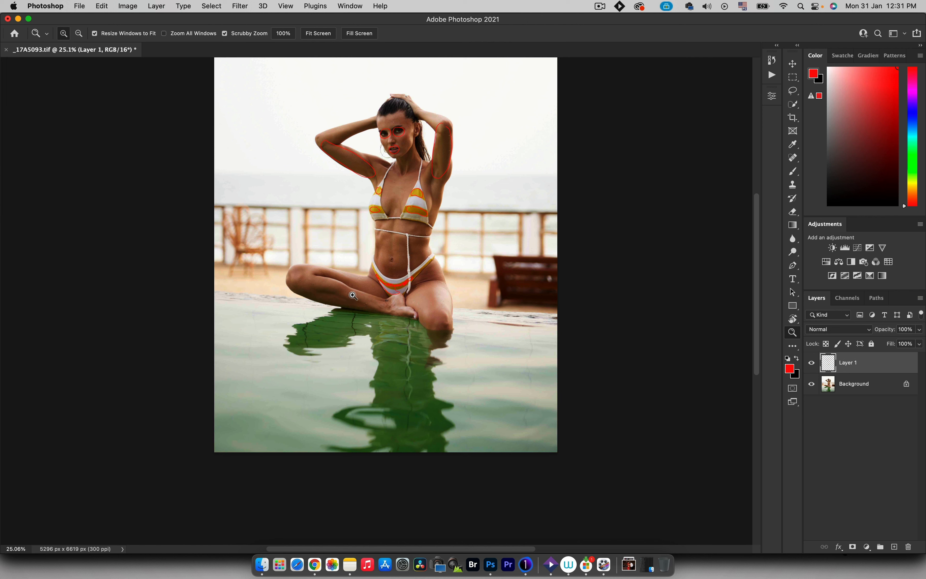
key("b")
mouse_move(272, 305)
left_mouse_down()
mouse_move(502, 342)
mouse_move(373, 311)
mouse_move(260, 305)
left_mouse_up()
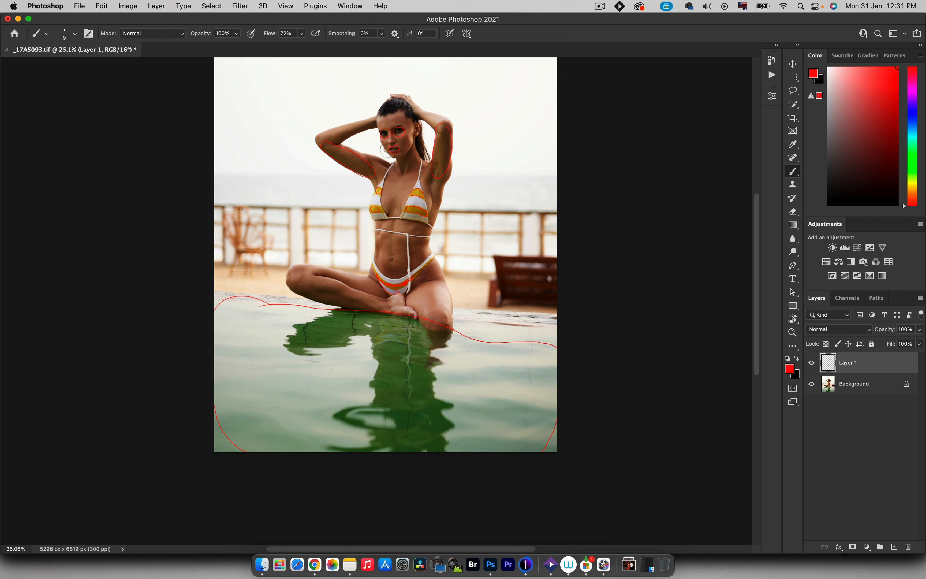
- Circle the wicker chair and the dark wooden lounger in the background in red
mouse_move(241, 209)
left_mouse_down()
mouse_move(215, 236)
mouse_move(269, 284)
mouse_move(228, 195)
left_mouse_up()
left_click_drag(504, 249, 478, 288)
left_click_drag(526, 312, 581, 279)
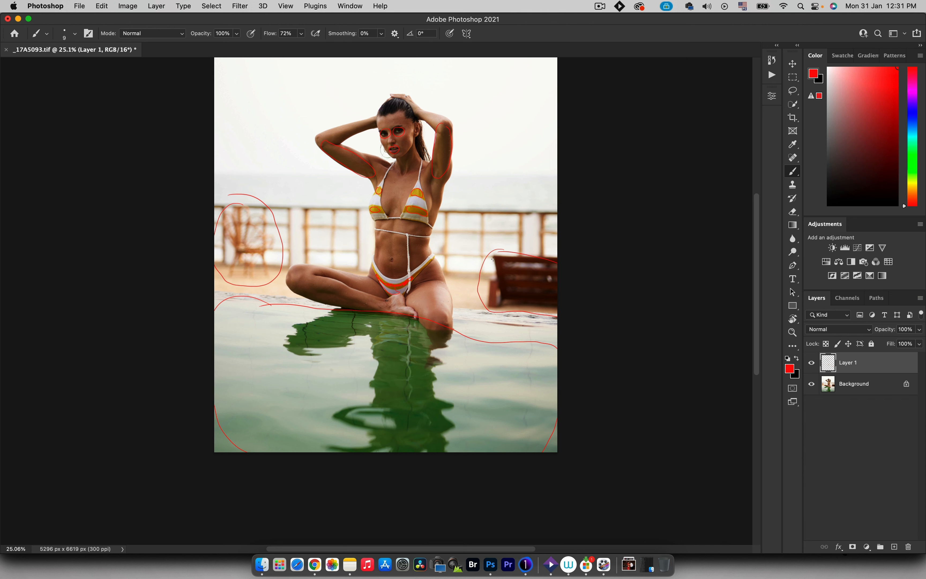
- Mark the body contour facing the lounger in red, along the upper arm, torso, waist and hip
key("z")
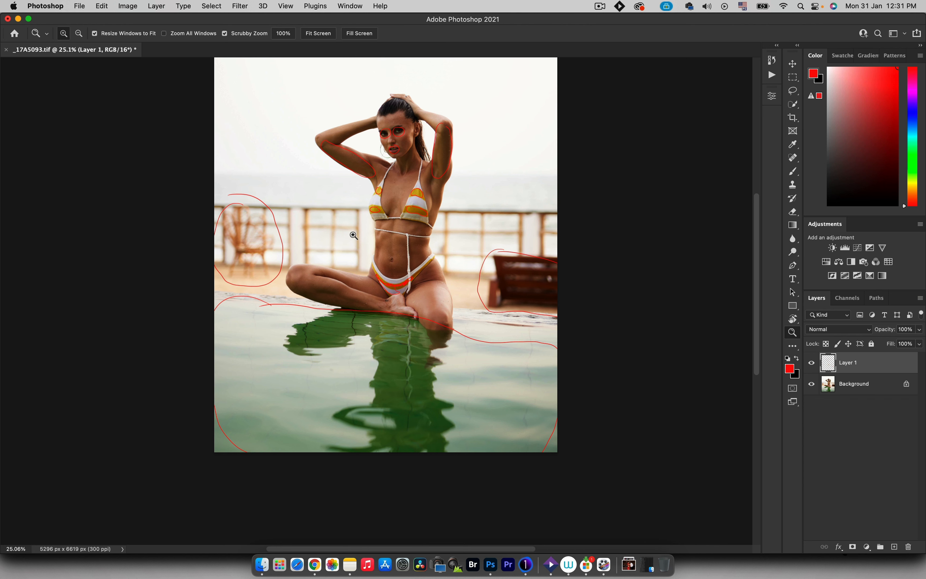
left_click_drag(357, 234, 348, 240)
mouse_move(373, 168)
left_mouse_down()
mouse_move(398, 170)
mouse_move(384, 205)
mouse_move(406, 209)
left_mouse_up()
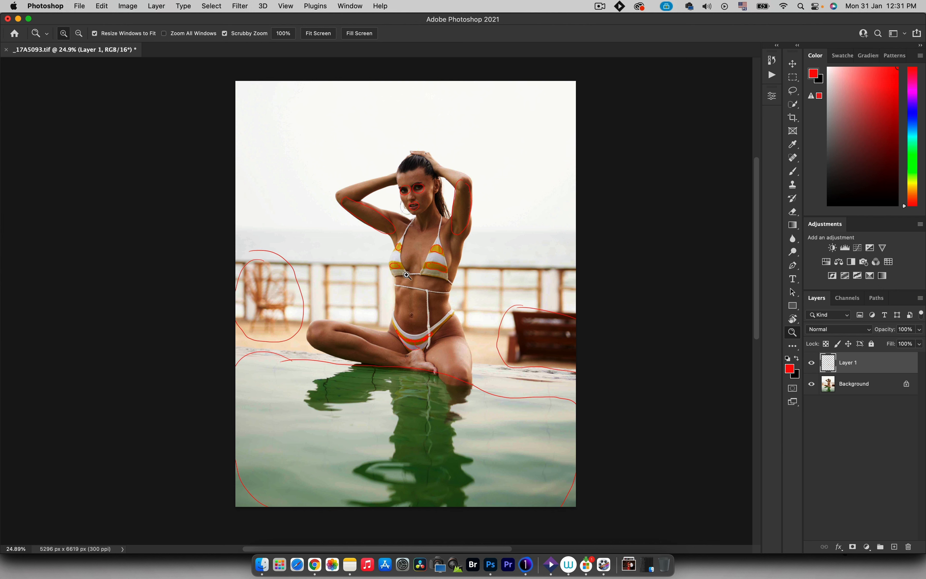
left_click_drag(475, 205, 502, 207)
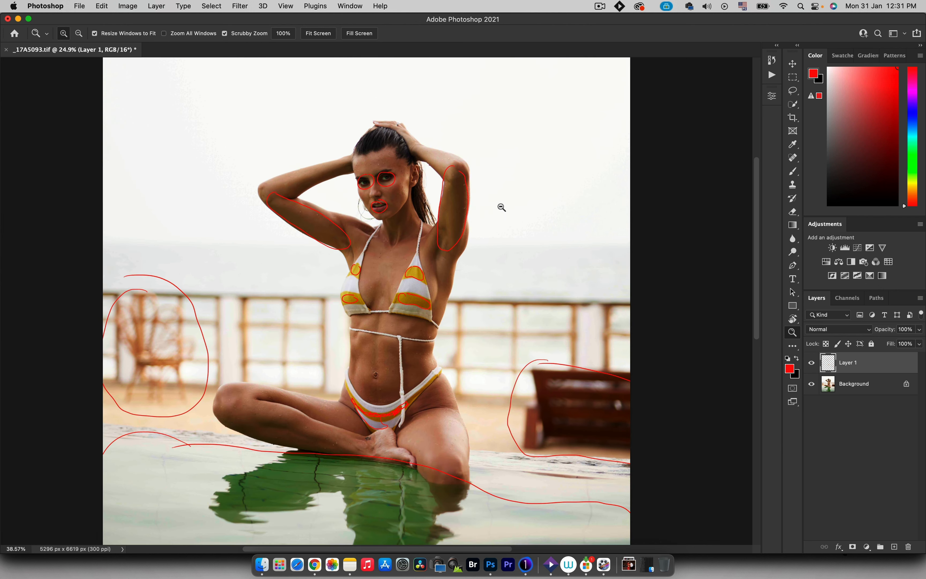
key("b")
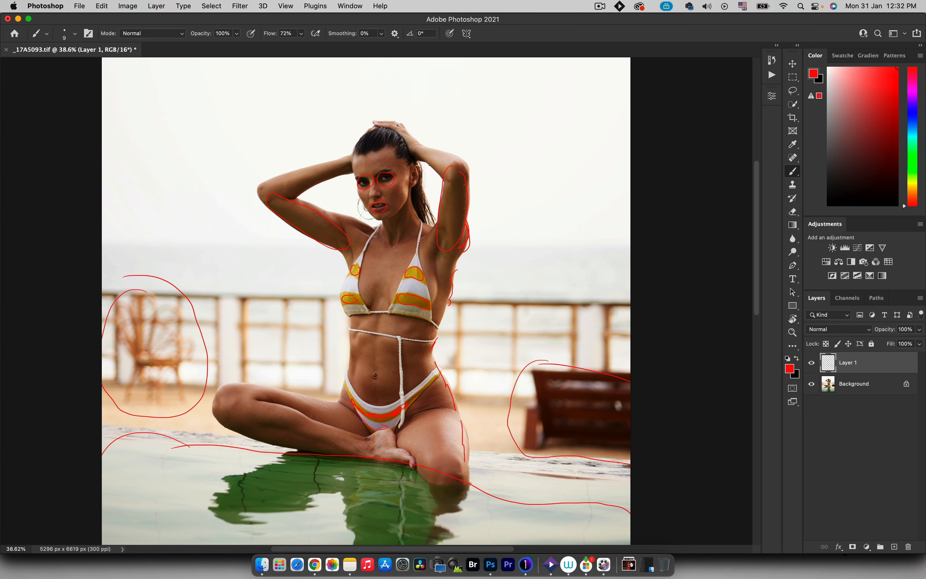
- Rename the annotation layer as Plan, hide it, and make the Background layer active
key("z")
mouse_move(377, 162)
left_mouse_down()
mouse_move(422, 165)
mouse_move(370, 194)
left_mouse_up()
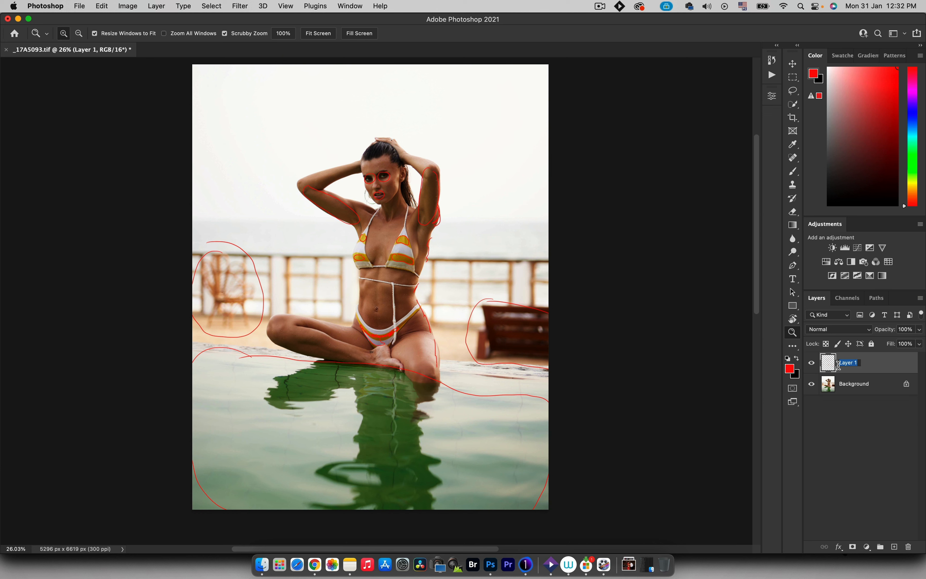
type("Plan")
key("Return")
left_click(812, 363)
left_click(838, 383)
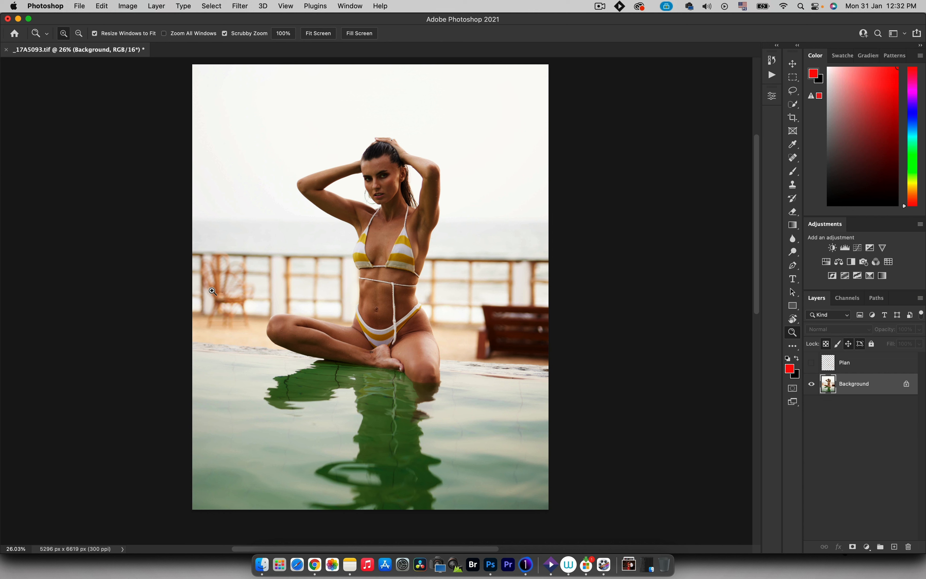
- Lasso the wicker chair, remove it with Content-Aware Fill output to a new layer, deselect, and compare before and after
key("l")
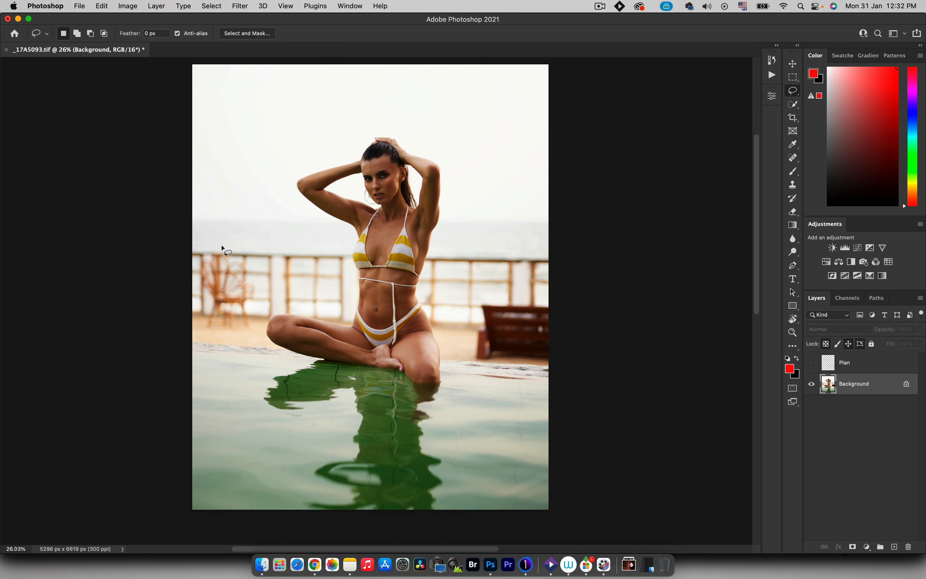
mouse_move(215, 247)
left_mouse_down()
mouse_move(201, 246)
mouse_move(192, 261)
mouse_move(208, 333)
mouse_move(243, 339)
mouse_move(258, 321)
mouse_move(261, 282)
mouse_move(233, 244)
left_mouse_up()
left_click(103, 6)
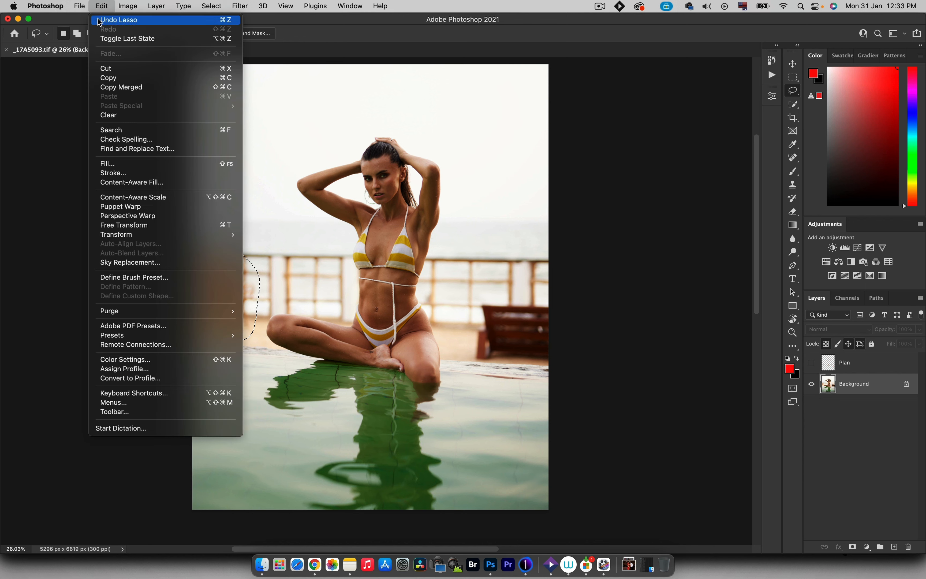
left_click(120, 184)
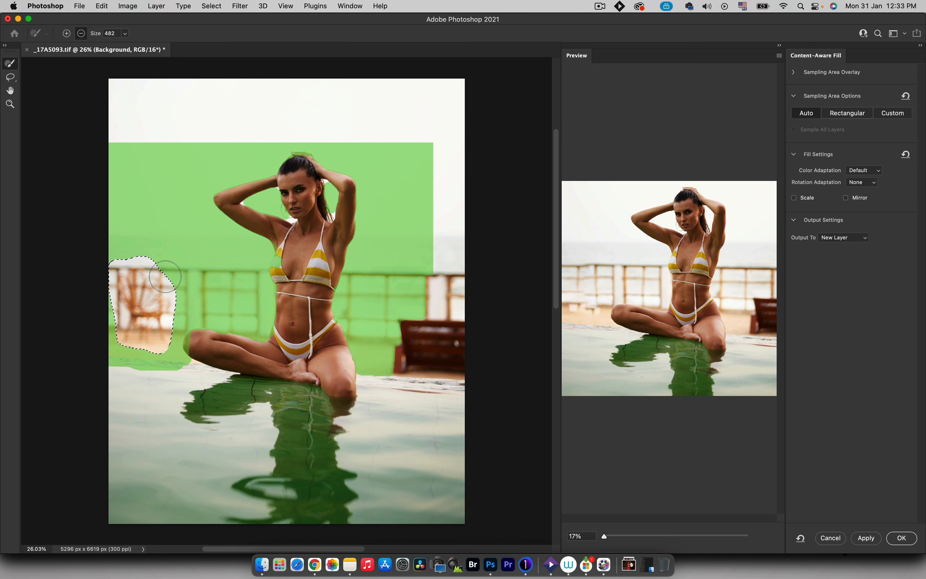
left_click(902, 538)
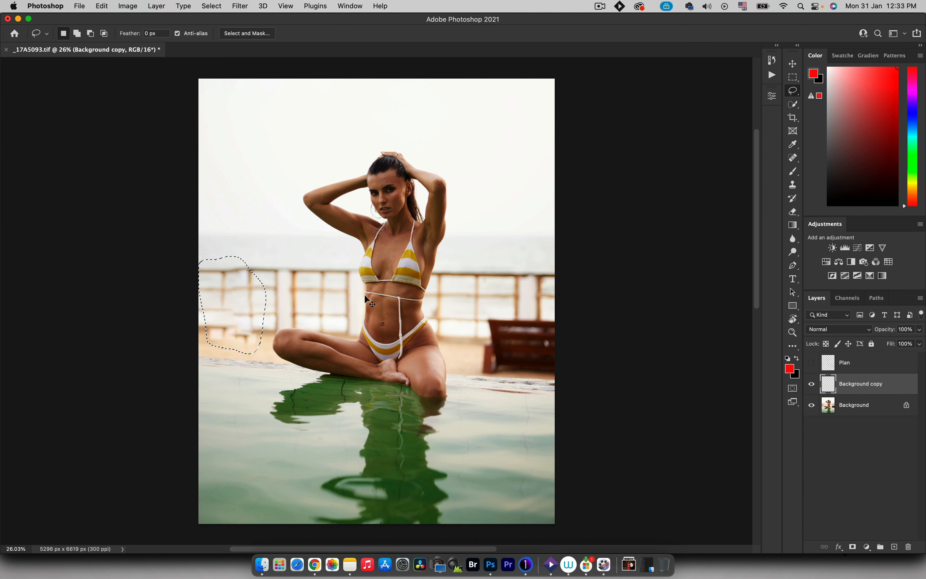
key("super+d")
left_click(811, 388)
left_click(811, 387)
- Duplicate the Background layer, and hide the Content-Aware Fill layer above the duplicate
left_click(857, 411)
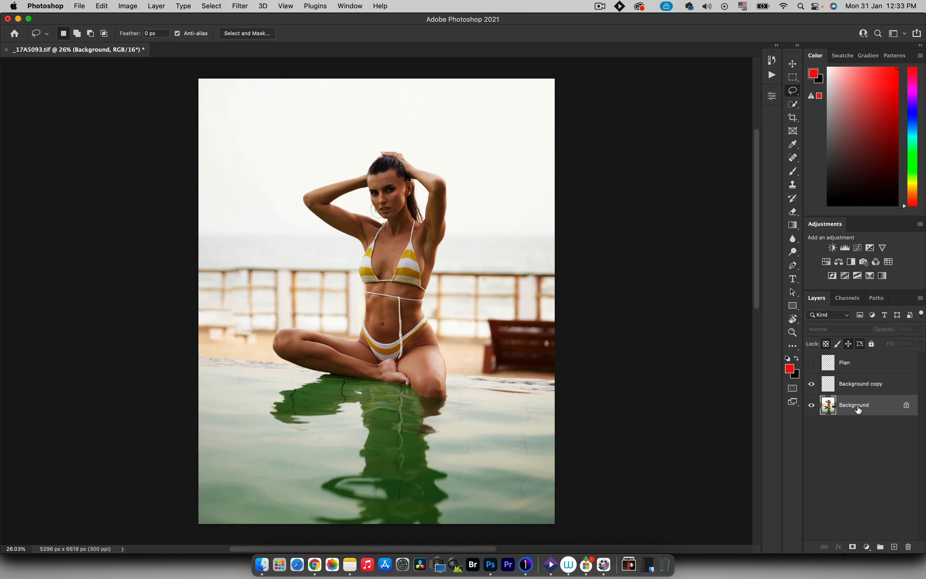
key("super+j")
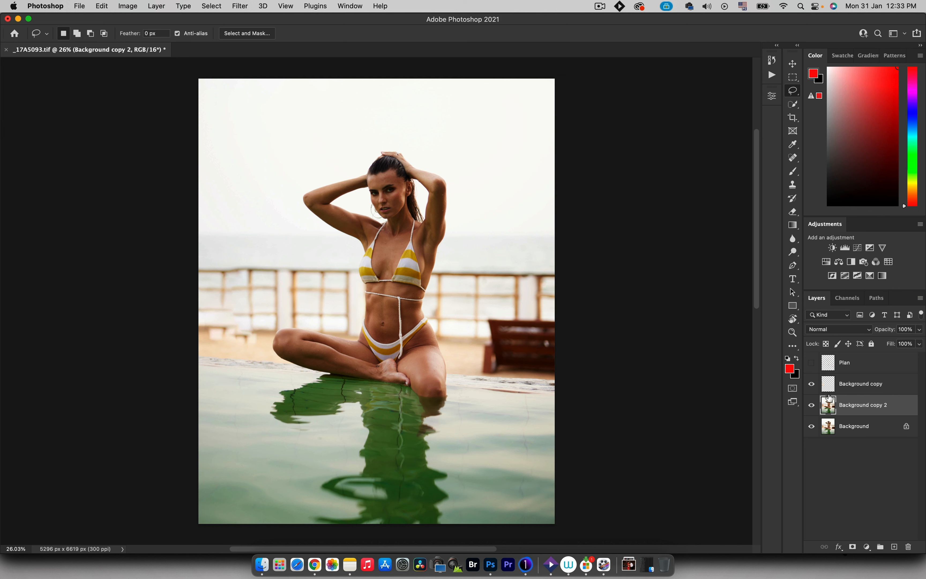
left_click(828, 387)
left_click(812, 384)
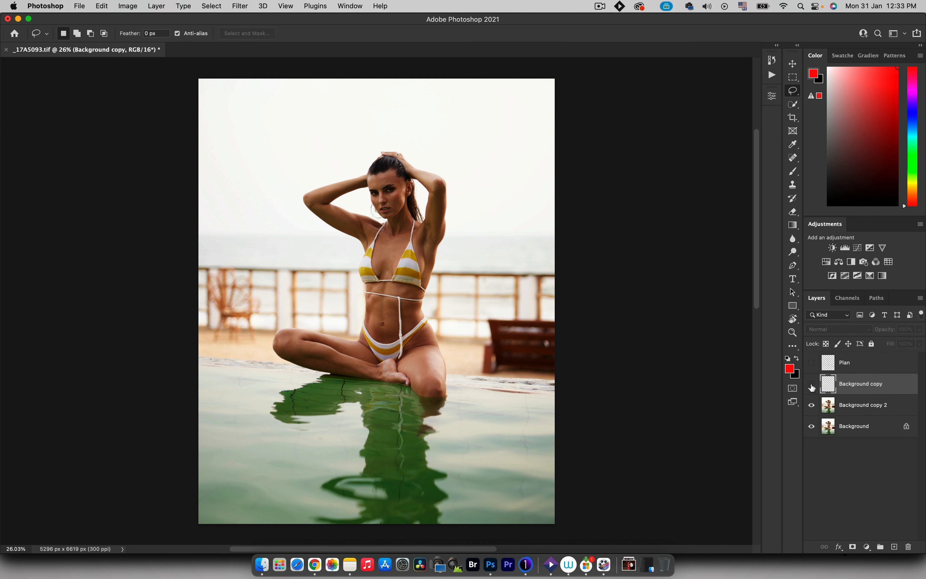
- Show the chair's fill layer, merge it into the background duplicate, and compare the merged layer before and after
key("super+e")
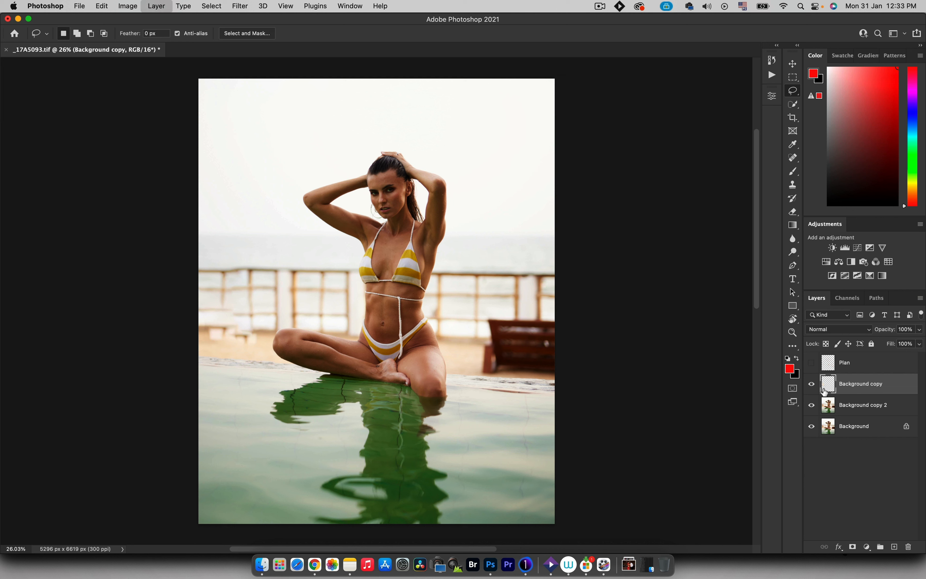
left_click(812, 385)
left_click(812, 386)
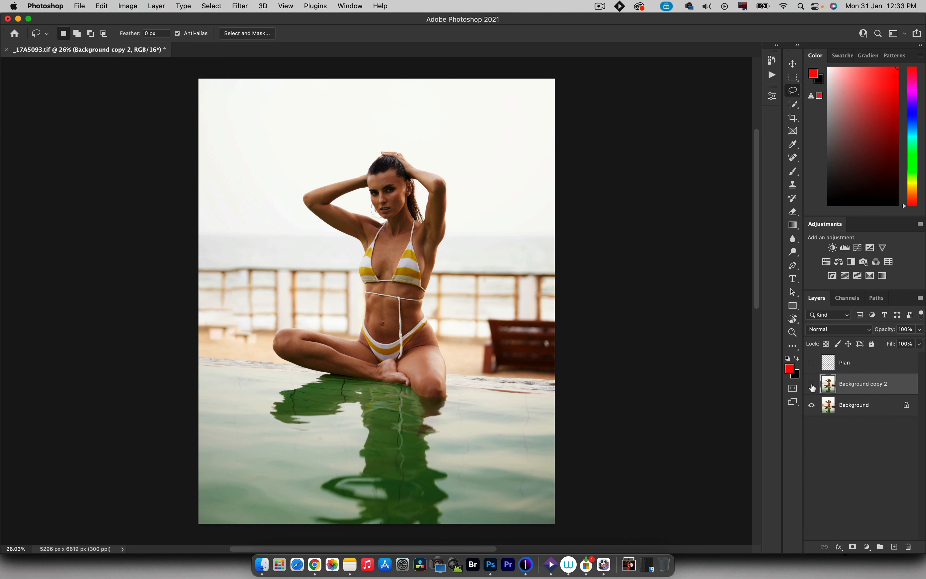
left_click(813, 385)
left_click(812, 385)
left_click(813, 386)
left_click(813, 386)
- Lasso the wooden lounger, remove it with Content-Aware Fill excluding the pool from sampling, merge the new output layer down, and deselect
mouse_move(497, 308)
left_mouse_down()
mouse_move(476, 354)
mouse_move(477, 370)
mouse_move(494, 375)
mouse_move(569, 375)
mouse_move(575, 336)
mouse_move(558, 315)
left_mouse_up()
left_click(102, 6)
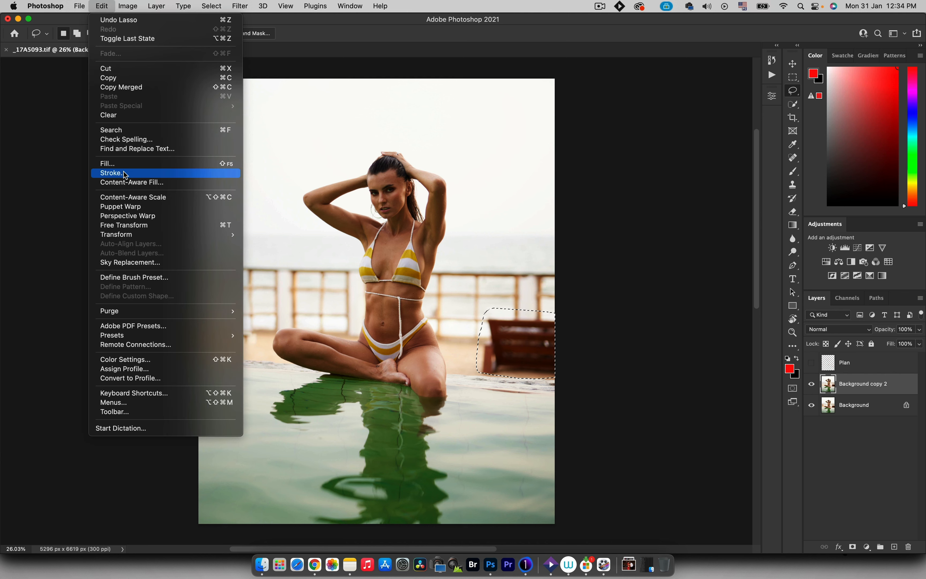
key("Escape")
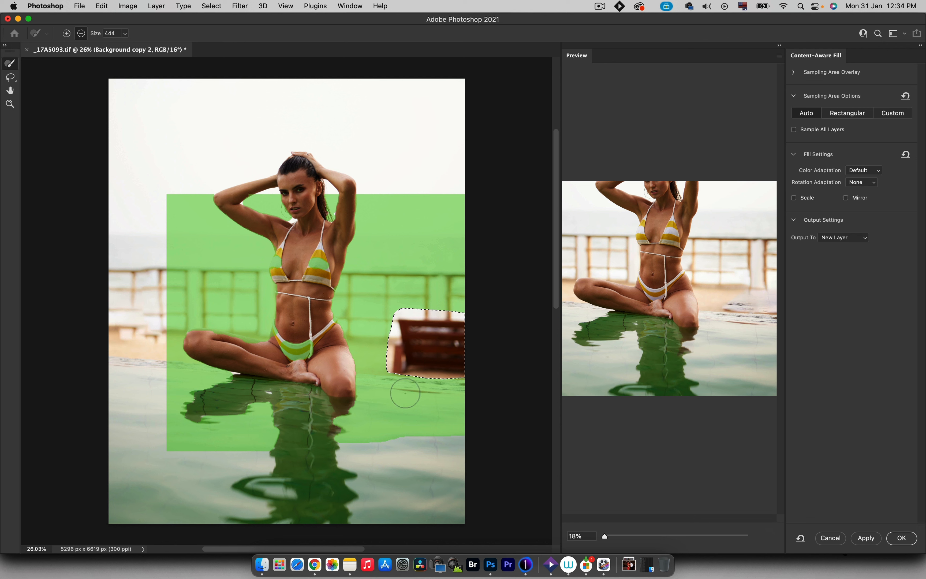
mouse_move(406, 393)
left_mouse_down()
mouse_move(359, 386)
mouse_move(475, 390)
mouse_move(467, 386)
mouse_move(463, 421)
mouse_move(397, 451)
mouse_move(371, 451)
mouse_move(369, 396)
mouse_move(344, 384)
left_mouse_up()
mouse_move(272, 434)
left_mouse_down()
mouse_move(249, 445)
mouse_move(221, 387)
mouse_move(208, 440)
mouse_move(217, 386)
mouse_move(180, 445)
mouse_move(163, 369)
mouse_move(218, 381)
mouse_move(191, 377)
left_mouse_up()
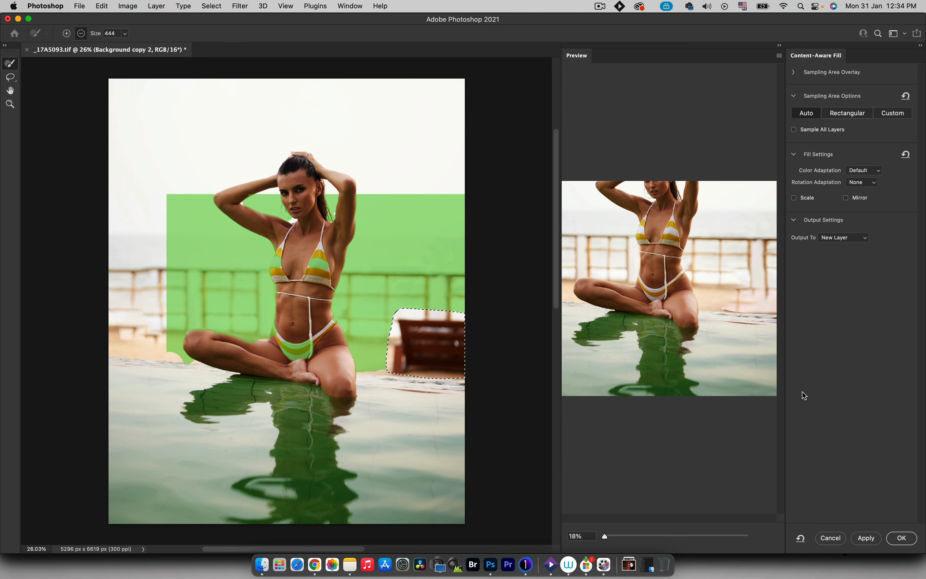
left_click(902, 538)
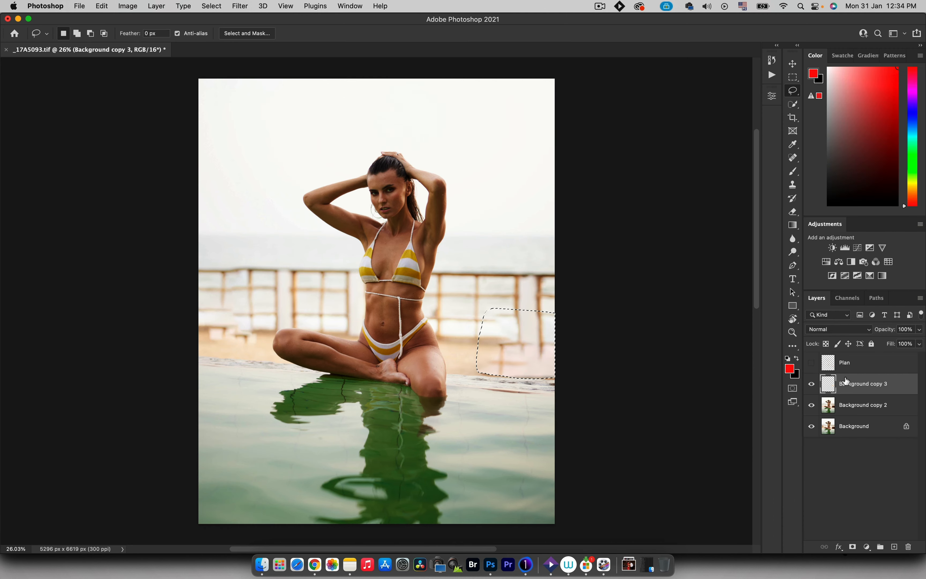
key("super+z")
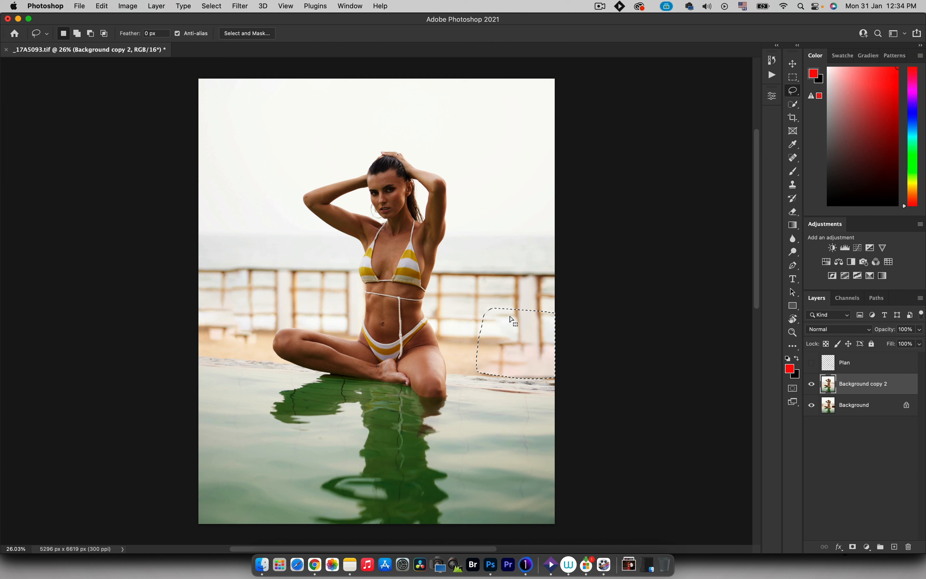
key("super+d")
- Copy an intact lassoed fence section to a new layer and move it over the damaged fence where the wicker chair stood
mouse_move(286, 262)
left_mouse_down()
mouse_move(281, 307)
mouse_move(313, 326)
mouse_move(341, 327)
mouse_move(358, 297)
mouse_move(341, 263)
mouse_move(297, 257)
left_mouse_up()
key("super+j")
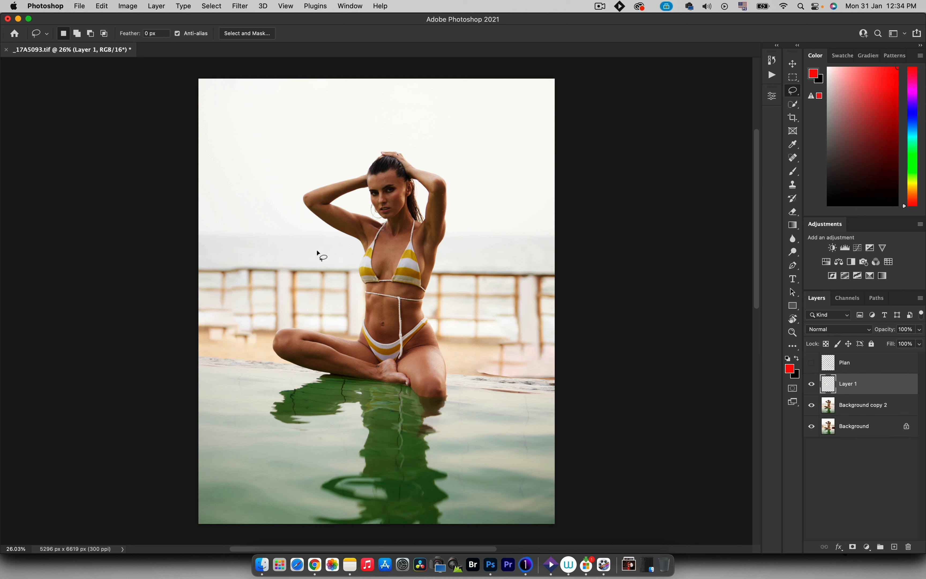
key("super+t")
left_click_drag(324, 294, 251, 294)
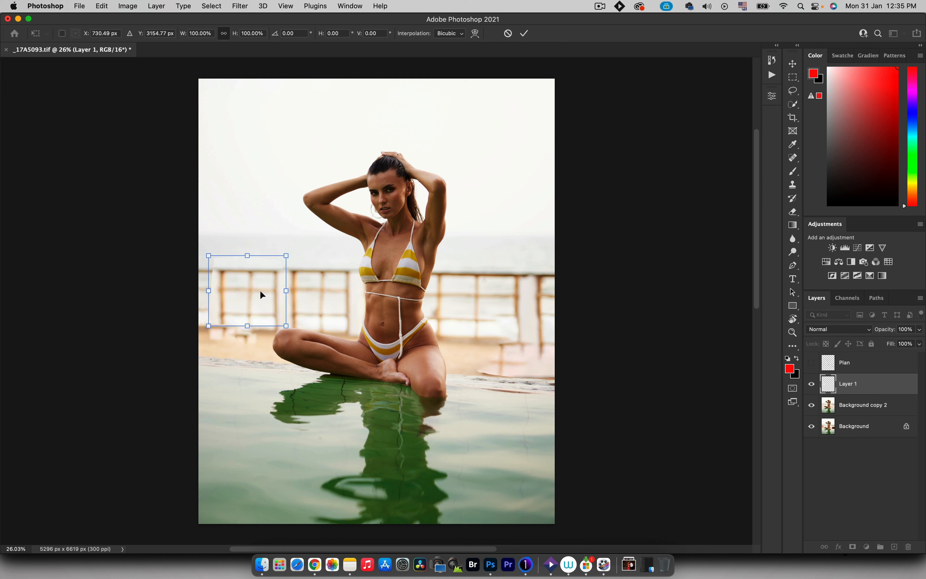
key("Return")
key("l")
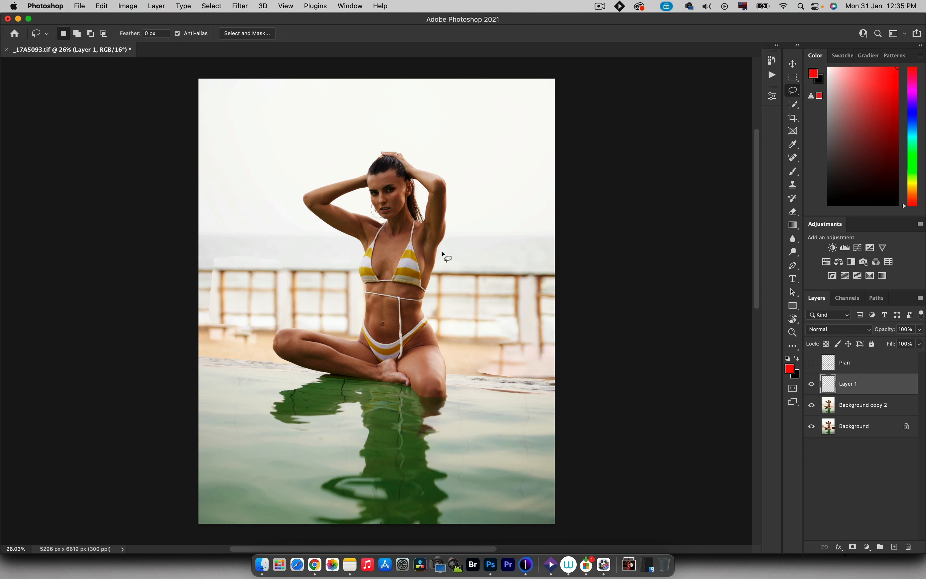
- Add a layer mask to the fence patch and paint black along its upper edge to blend it into the sea
left_click(852, 547)
key("d")
key("b")
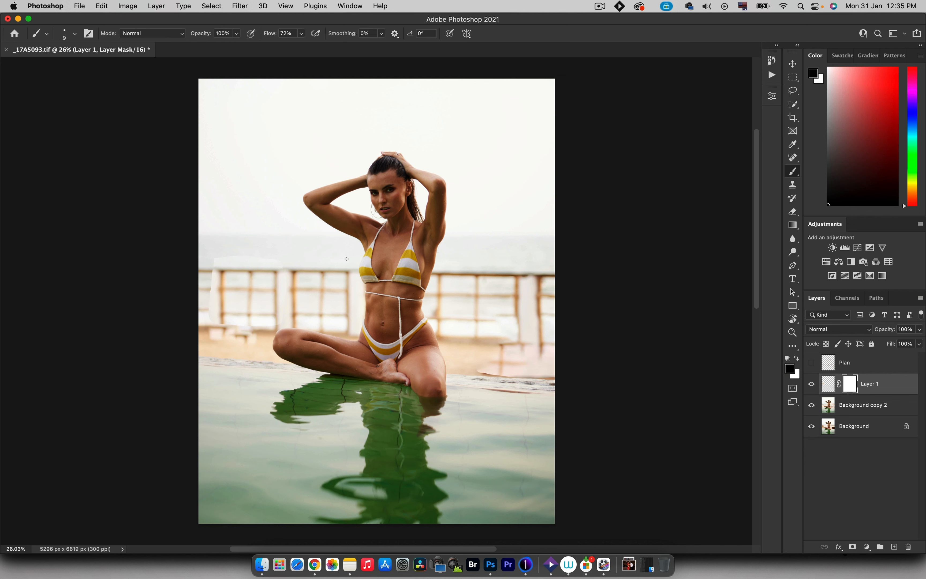
mouse_move(248, 249)
left_mouse_down()
mouse_move(272, 114)
mouse_move(255, 240)
mouse_move(229, 246)
left_mouse_up()
left_click_drag(224, 255, 249, 253)
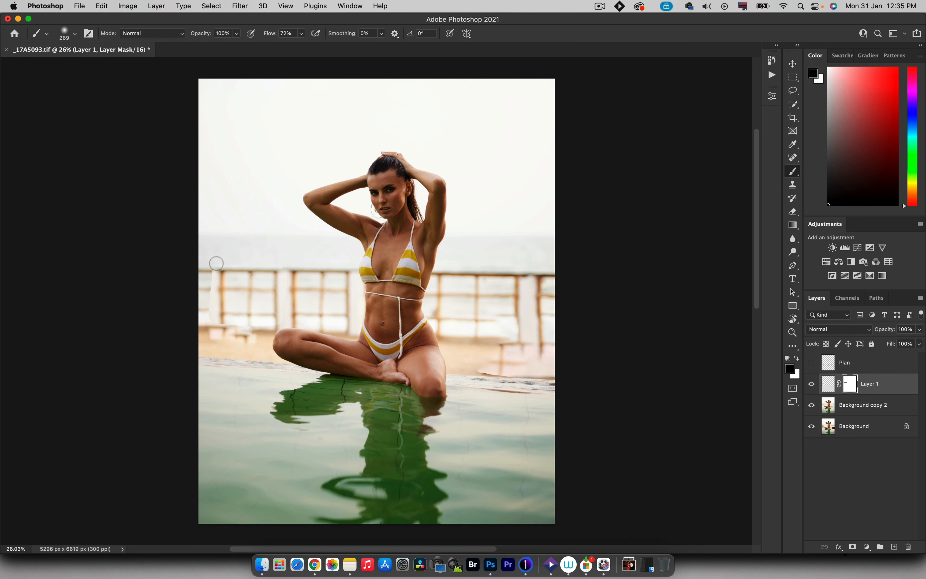
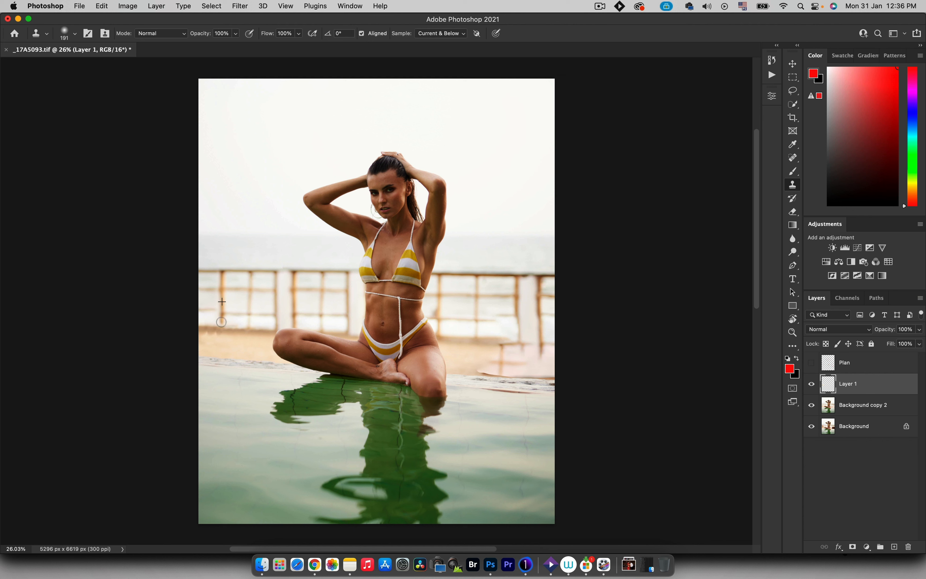
- Set the brush flow to 25% and paint sampled surrounding colors over the fence base where the wicker chair stood
key("b")
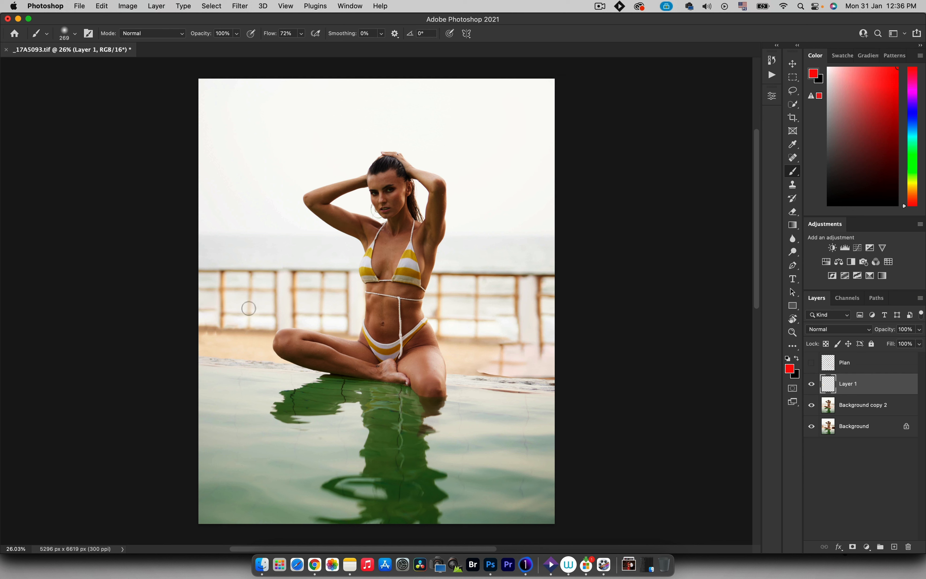
left_click_drag(220, 330, 214, 331)
left_click(219, 332, "alt")
left_click_drag(270, 34, 245, 38)
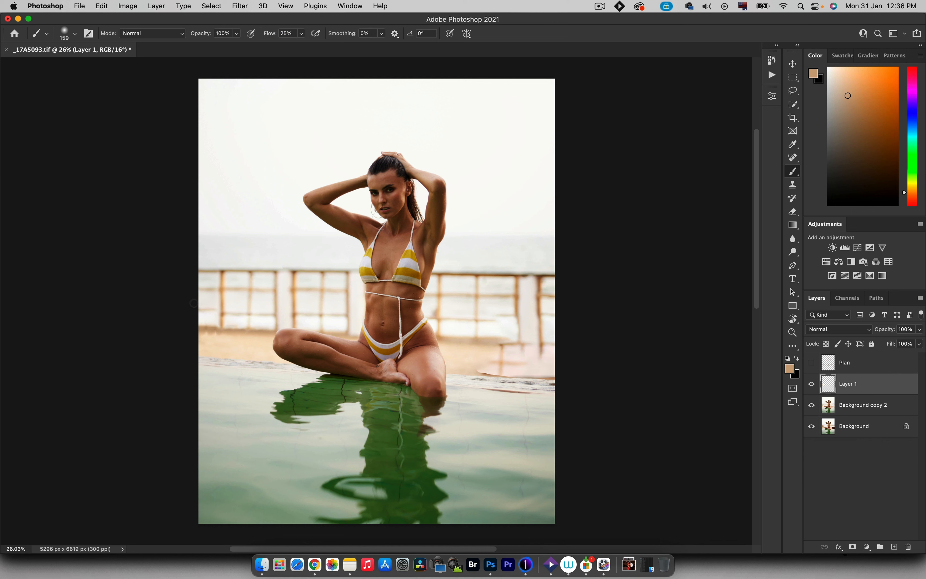
left_click(221, 331, "alt")
left_click(225, 330, "alt")
left_click(216, 326, "alt")
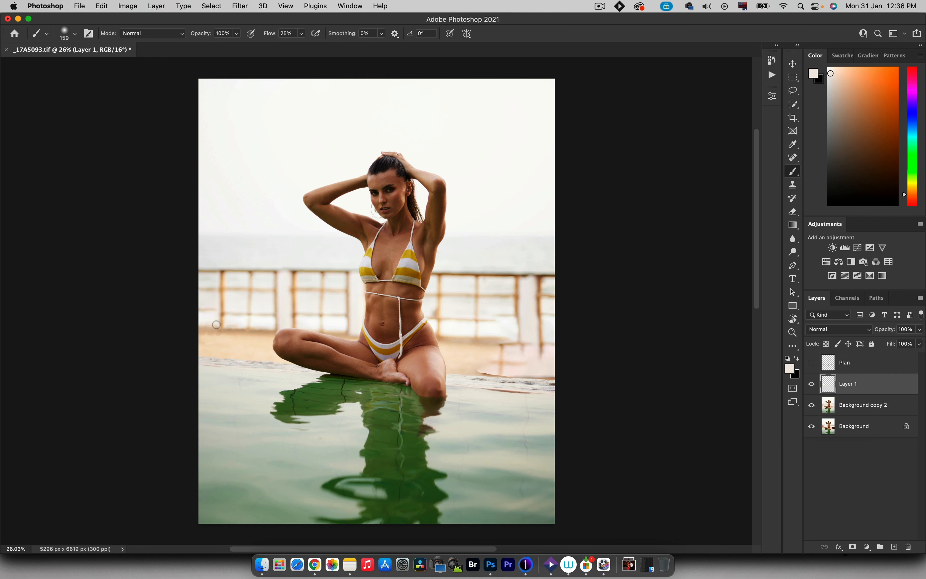
left_click(223, 335, "alt")
key("z")
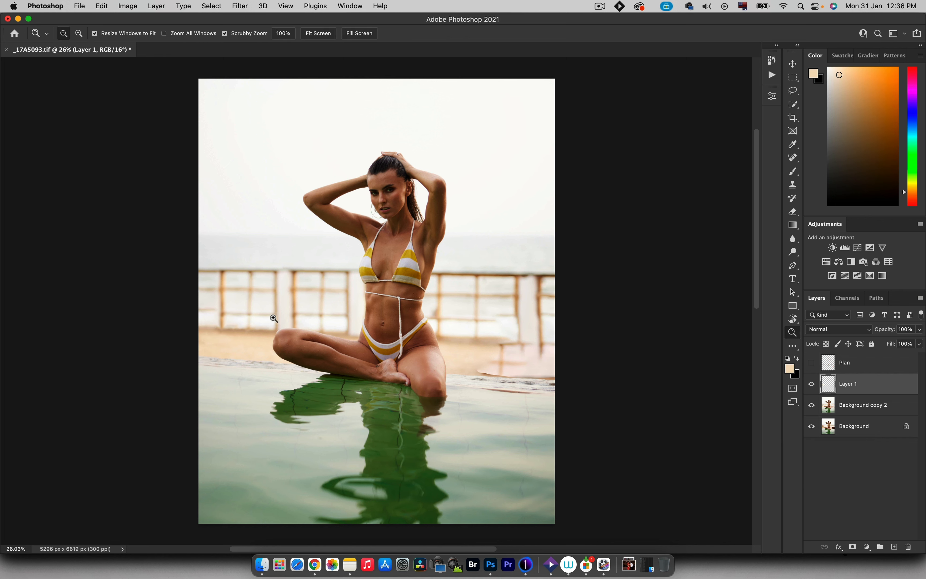
mouse_move(285, 301)
left_mouse_down()
mouse_move(248, 306)
mouse_move(278, 301)
left_mouse_up()
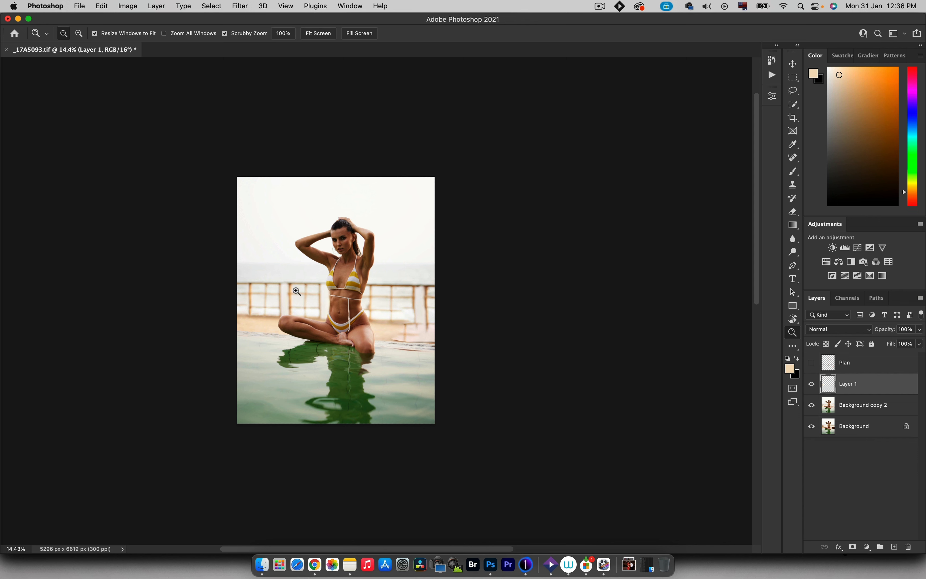
left_click_drag(297, 291, 319, 290)
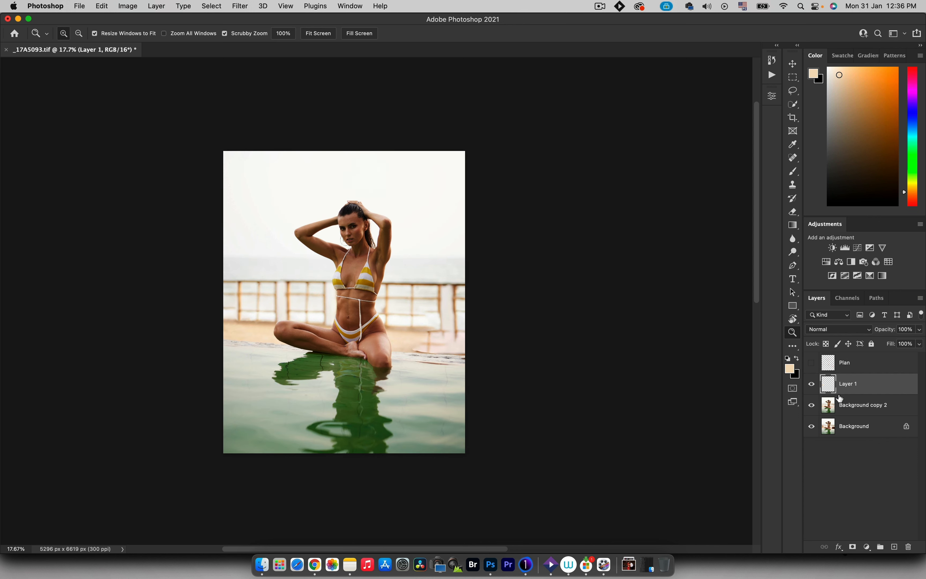
- Add a new layer and clone clean sand and fence base over the pinkish remains of the lounger beneath the fence
left_click(450, 319)
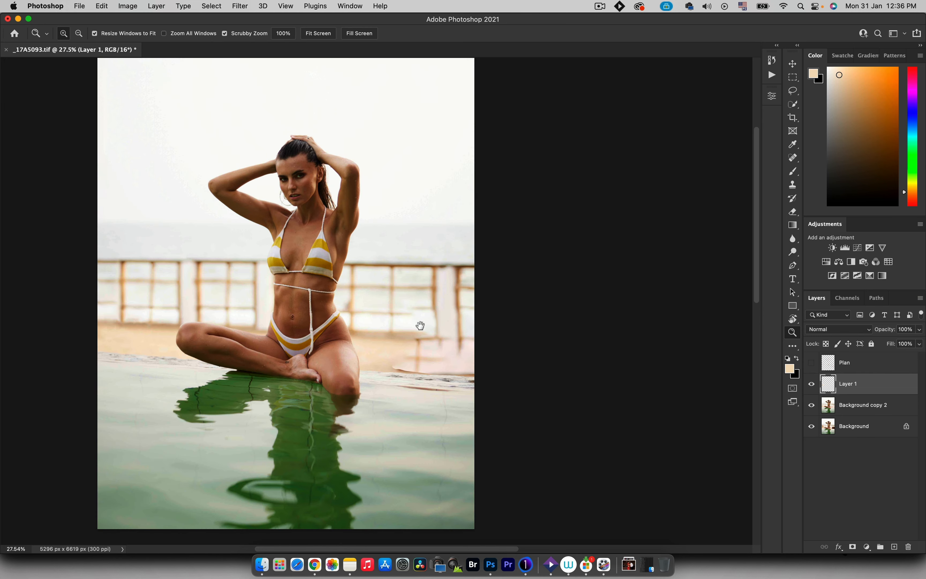
left_click_drag(423, 324, 337, 296)
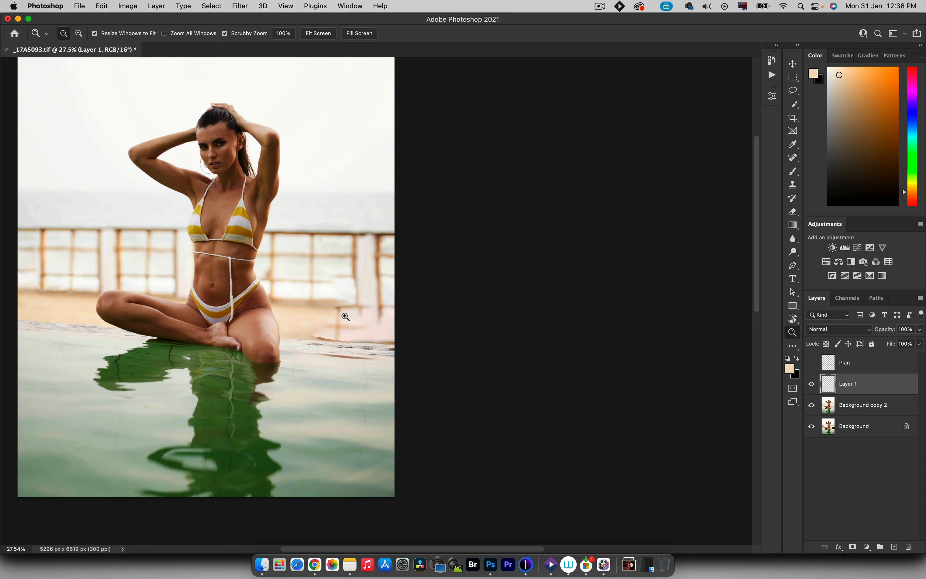
key("s")
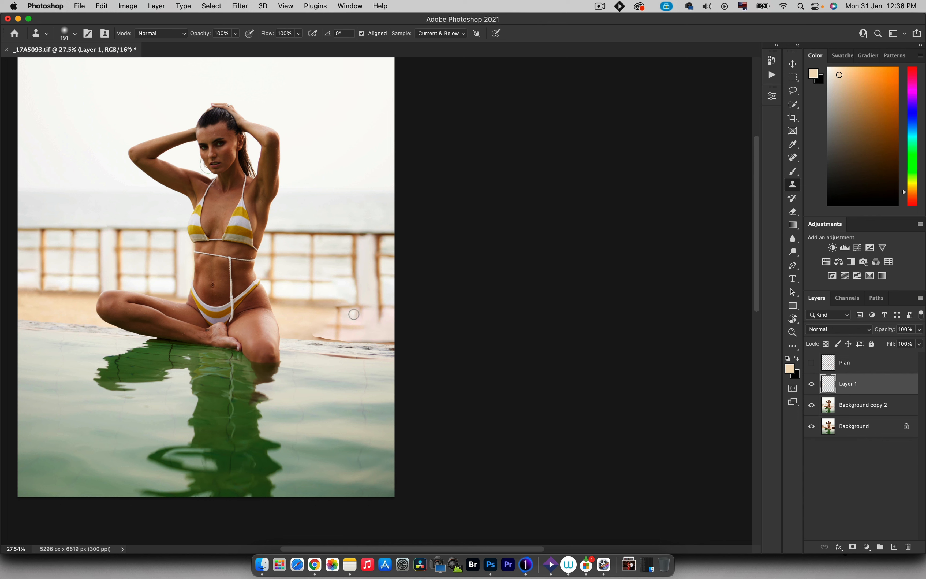
left_click(894, 547)
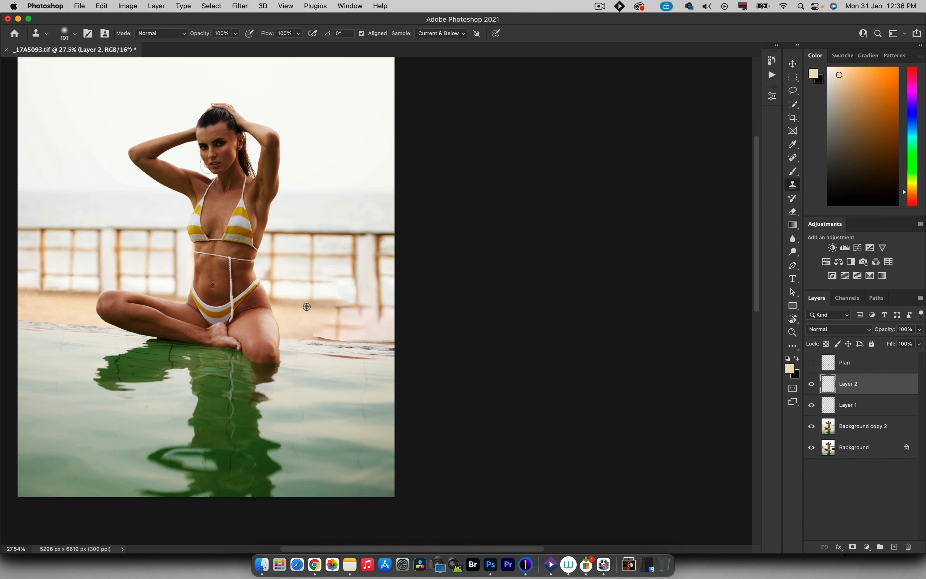
left_click(327, 307, "alt")
mouse_move(350, 307)
left_mouse_down()
mouse_move(396, 309)
mouse_move(333, 314)
mouse_move(338, 322)
mouse_move(399, 318)
mouse_move(313, 334)
mouse_move(345, 339)
mouse_move(369, 326)
mouse_move(364, 337)
mouse_move(353, 333)
mouse_move(399, 337)
mouse_move(369, 328)
left_mouse_up()
left_click(358, 307, "alt")
left_click(347, 311, "alt")
left_click(361, 325, "alt")
left_click(309, 328, "alt")
left_click(357, 318, "alt")
mouse_move(389, 325)
left_mouse_down()
mouse_move(330, 332)
mouse_move(320, 304)
mouse_move(397, 279)
left_mouse_up()
left_click(316, 325, "alt")
- Clone the wooden bar beside the white fence post down to the fence base, and add another new layer
key("z")
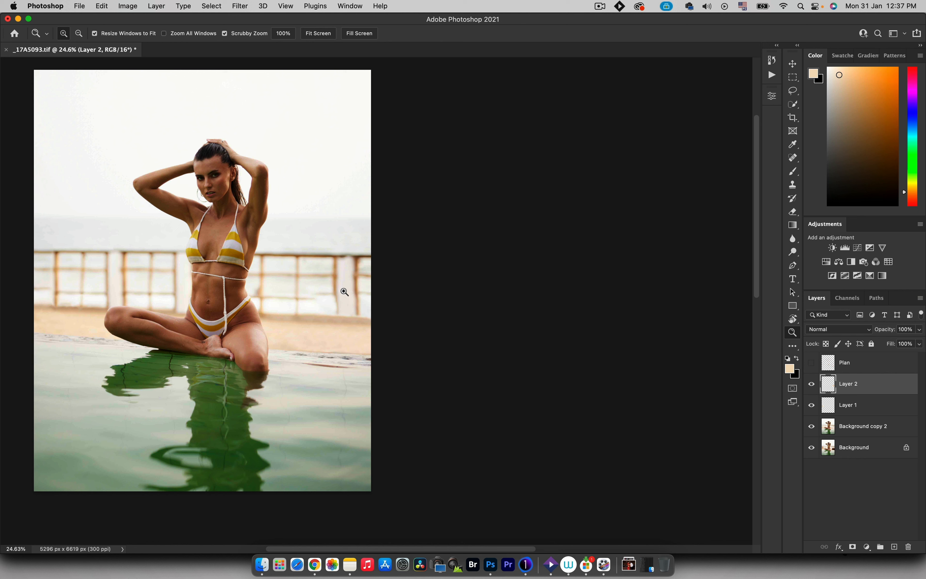
key("s")
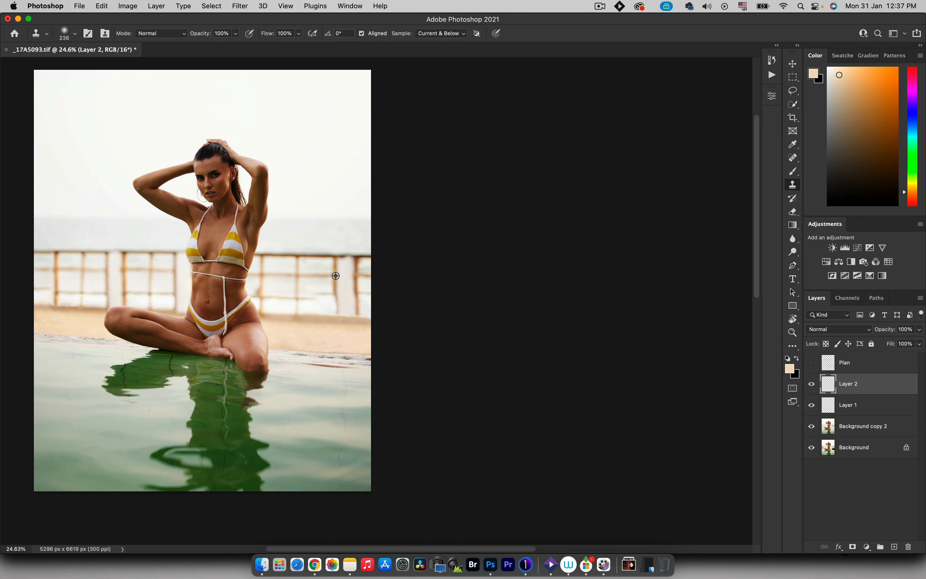
left_click(335, 285, "alt")
mouse_move(335, 299)
left_mouse_down()
mouse_move(314, 295)
mouse_move(335, 293)
left_mouse_up()
left_click(895, 546)
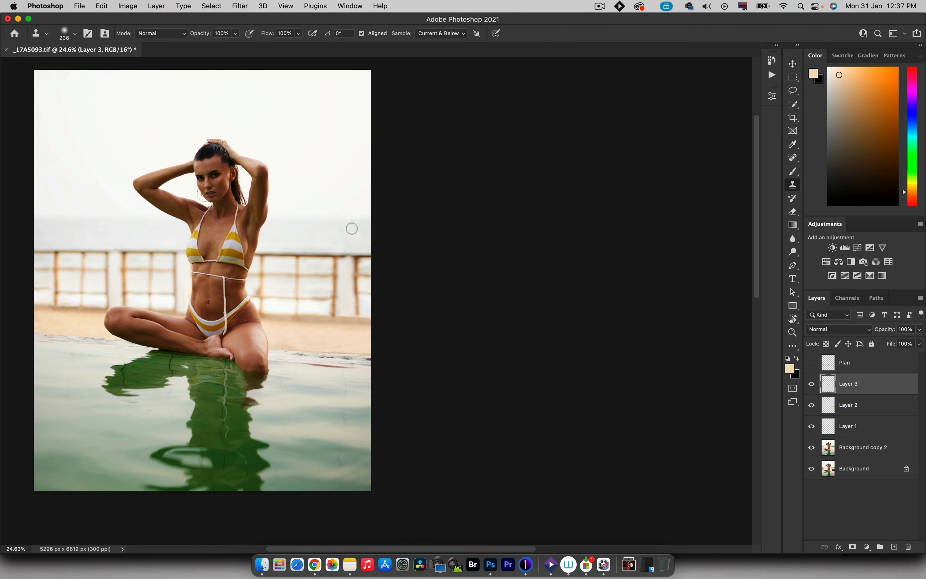
key("e")
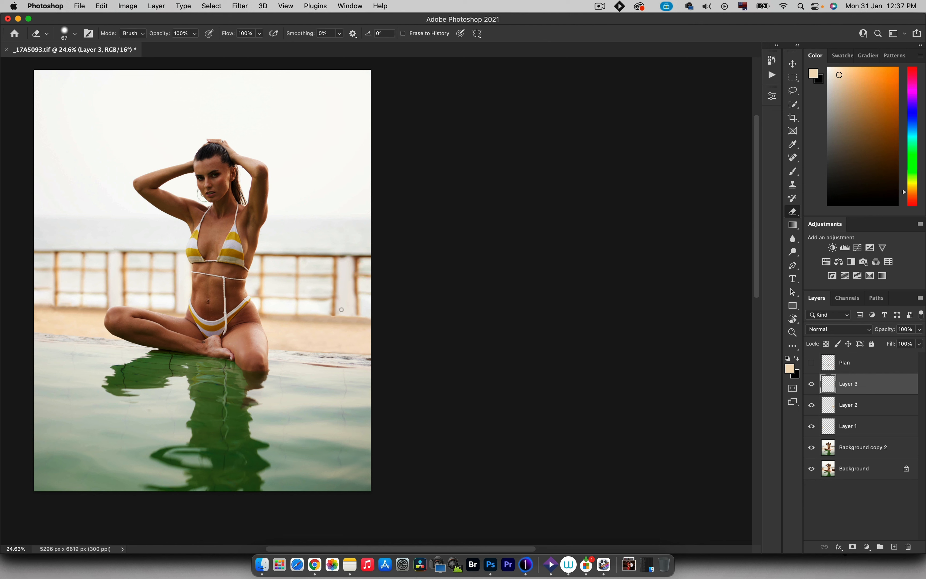
- Merge the three retouching layers with the background duplicate into a single layer
key("z")
mouse_move(304, 262)
left_mouse_down()
mouse_move(268, 262)
mouse_move(342, 296)
left_mouse_up()
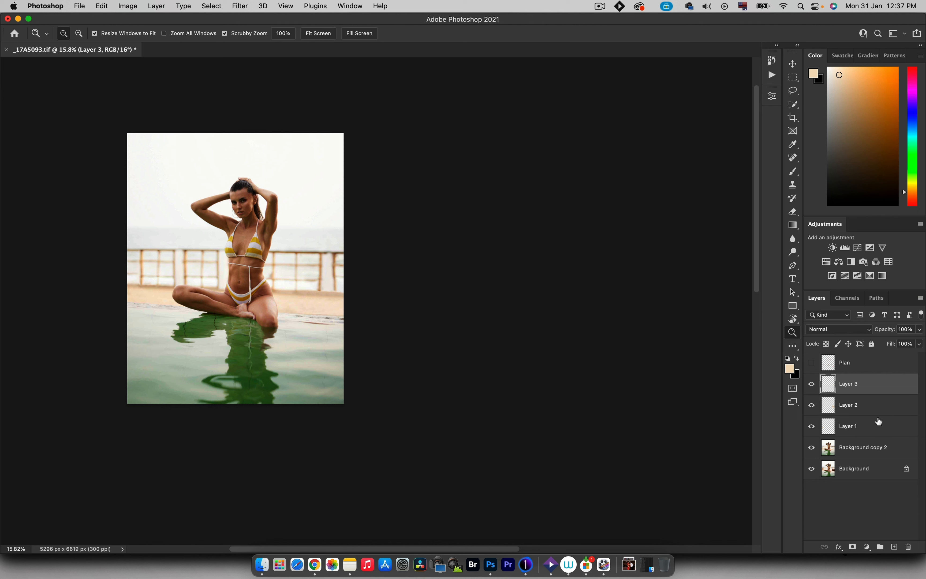
left_click(858, 448, "shift")
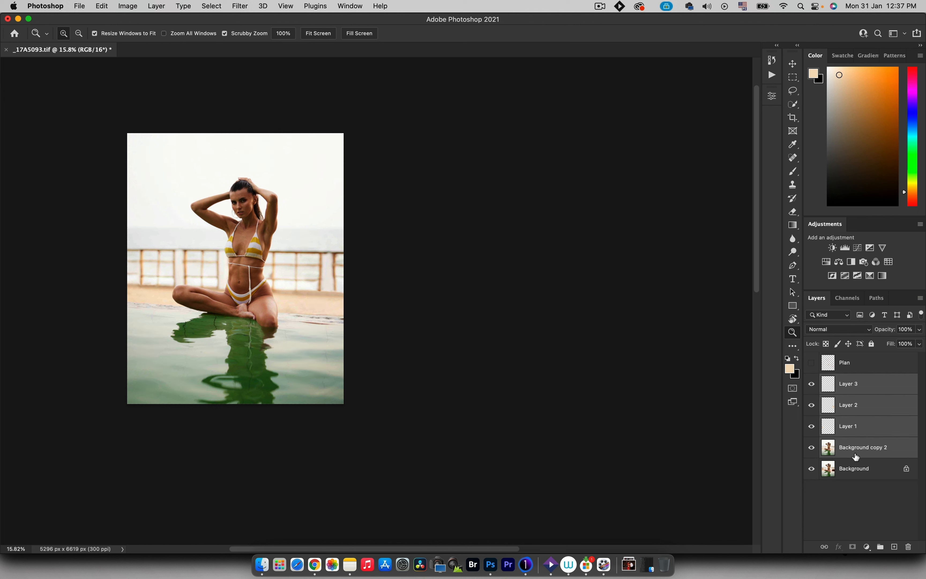
key("super+e")
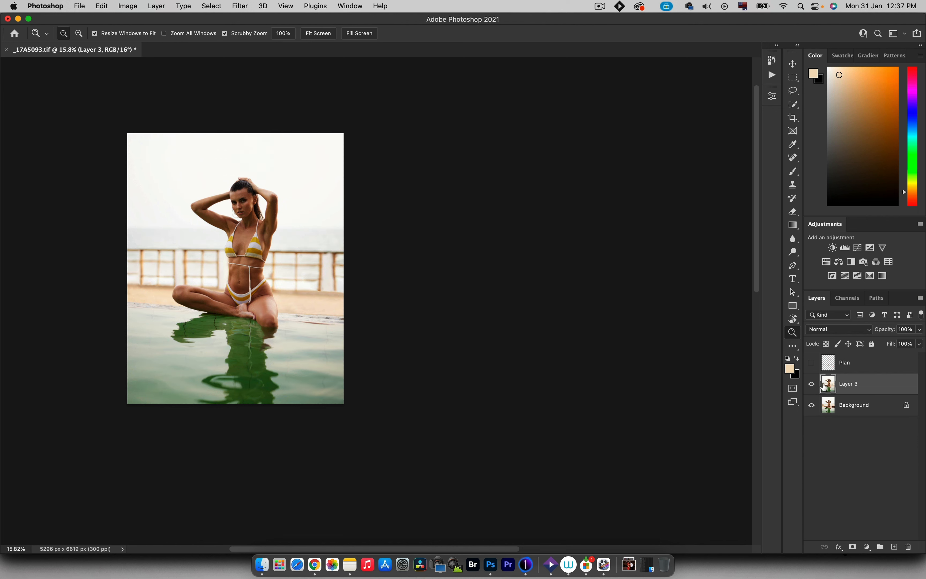
- Compare the merged cleanup layer with the original, both on the whole image and close up around the lounger area
left_click(811, 384)
left_click(811, 385)
left_click(810, 386)
left_click(809, 387)
left_click(807, 389)
left_click(811, 385)
left_click_drag(331, 273, 640, 314)
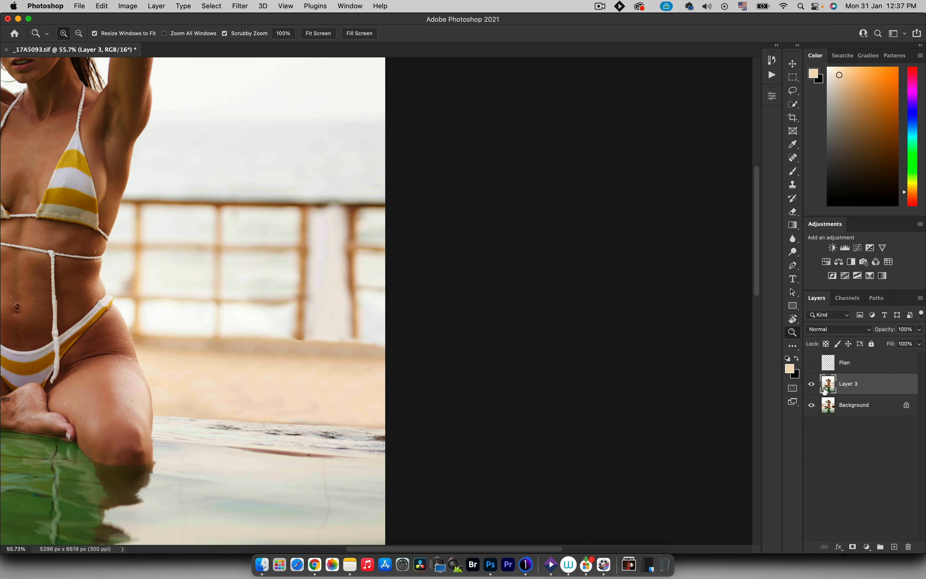
left_click(811, 385)
left_click(812, 386)
left_click(811, 386)
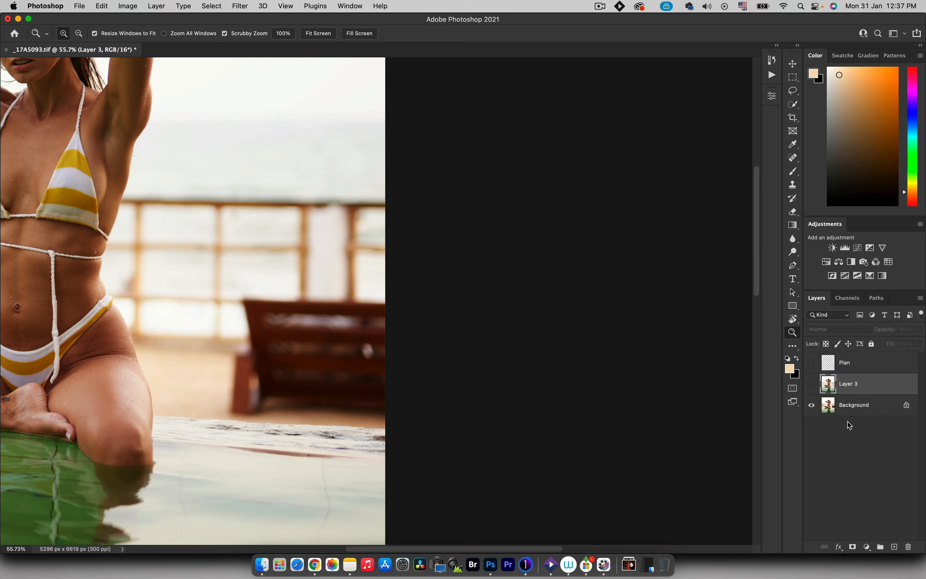
left_click(811, 385)
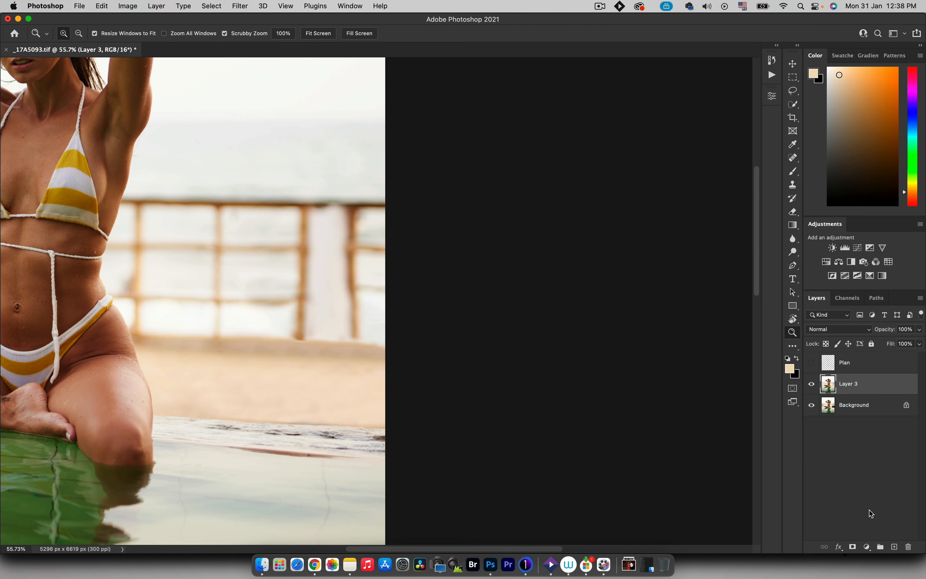
- Add a layer mask to the merged cleanup layer and paint black over the fence bars to restore the original railing
left_click(853, 548)
key("b")
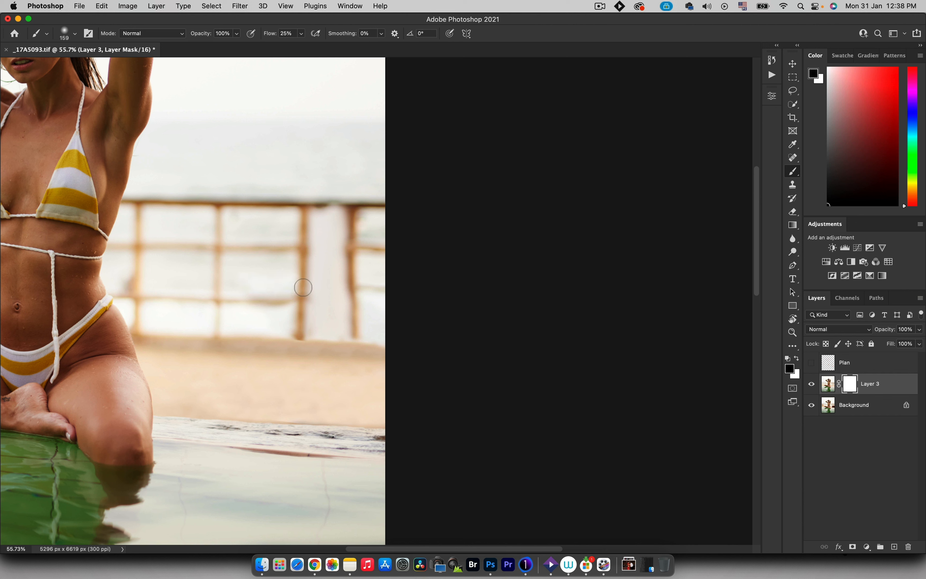
mouse_move(302, 287)
left_mouse_down()
mouse_move(395, 291)
mouse_move(261, 280)
left_mouse_up()
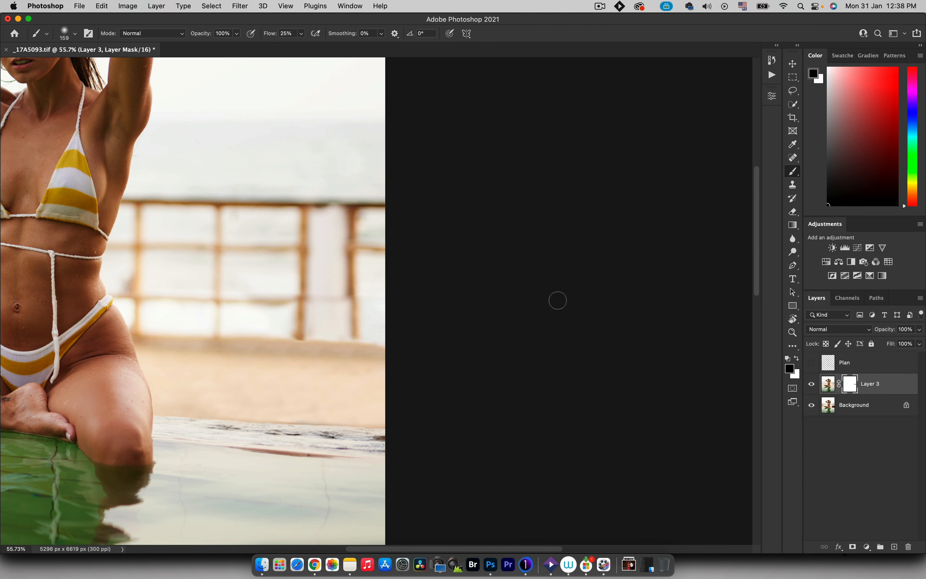
- Clone the wooden bar beside the white fence post down to the fence base on the merged cleanup layer's image
left_click(828, 390)
key("s")
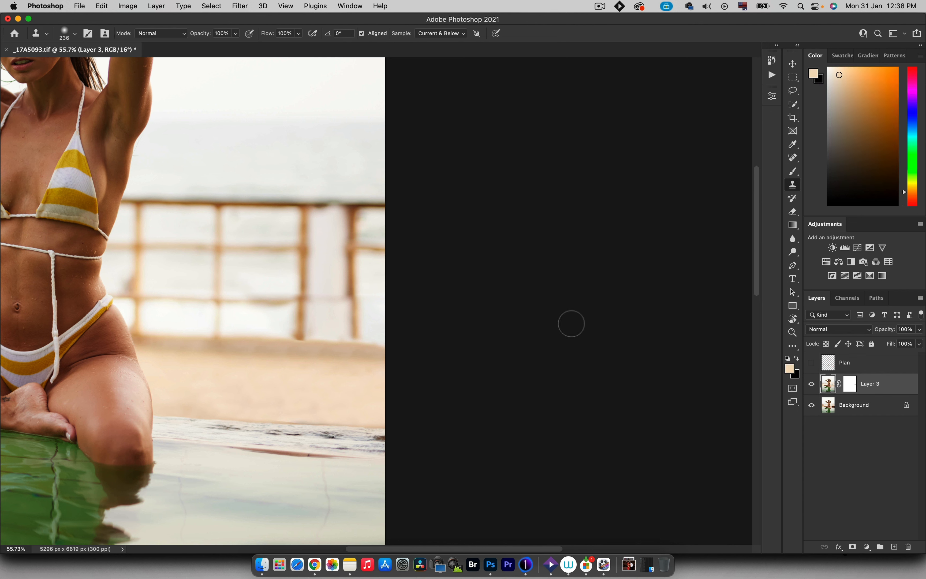
left_click(351, 268, "alt")
mouse_move(351, 298)
left_mouse_down()
mouse_move(352, 332)
mouse_move(291, 331)
left_mouse_up()
- Set the brush flow to 5% and paint sampled sand and wood tones where the fence posts meet the sand
key("b")
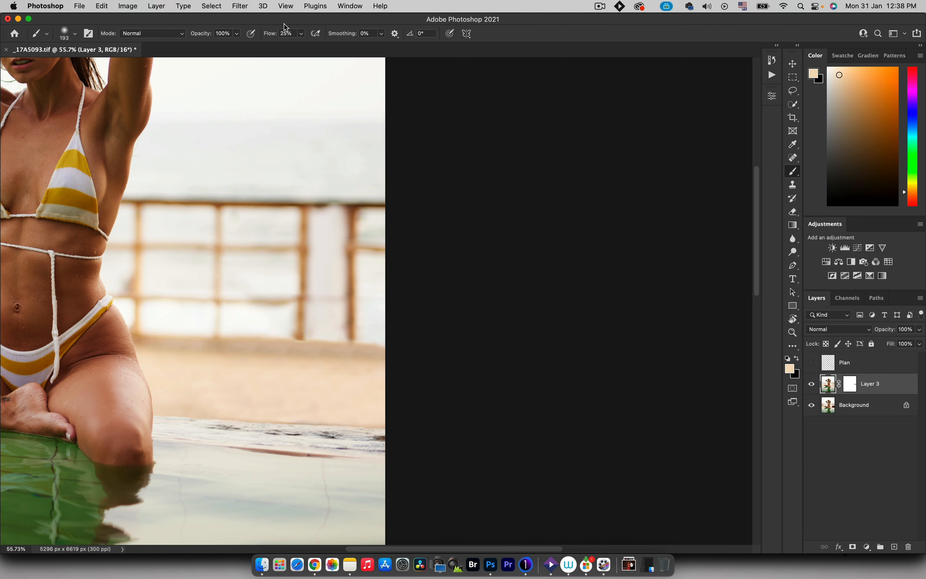
left_click_drag(269, 36, 262, 35)
left_click_drag(298, 355, 294, 356)
left_click(299, 341, "alt")
left_click(310, 342, "alt")
left_click(297, 336, "alt")
left_click(303, 345, "alt")
left_click(349, 338, "alt")
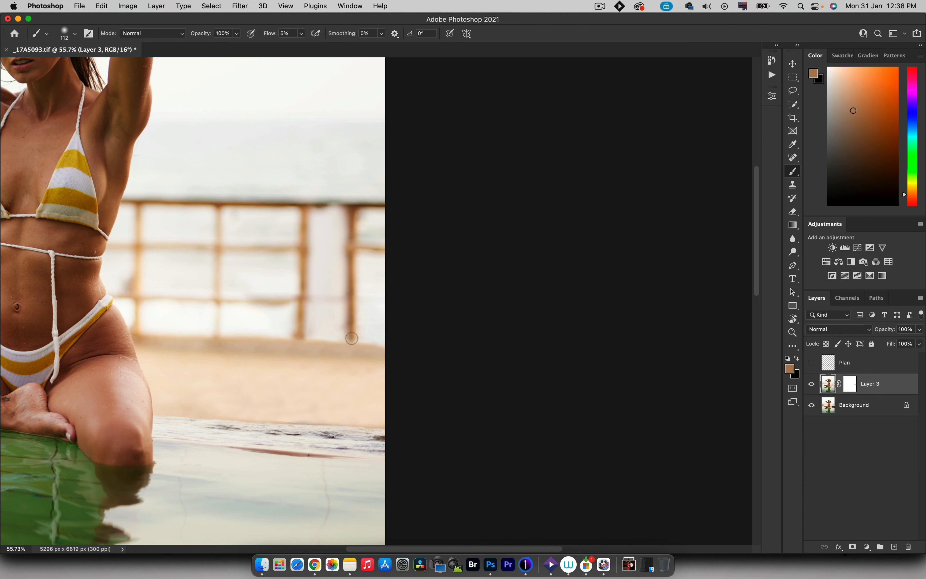
- Stamp the visible layers into a new layer and merge it down into the masked cleanup layer
key("z")
mouse_move(362, 279)
left_mouse_down()
mouse_move(295, 293)
mouse_move(311, 287)
left_mouse_up()
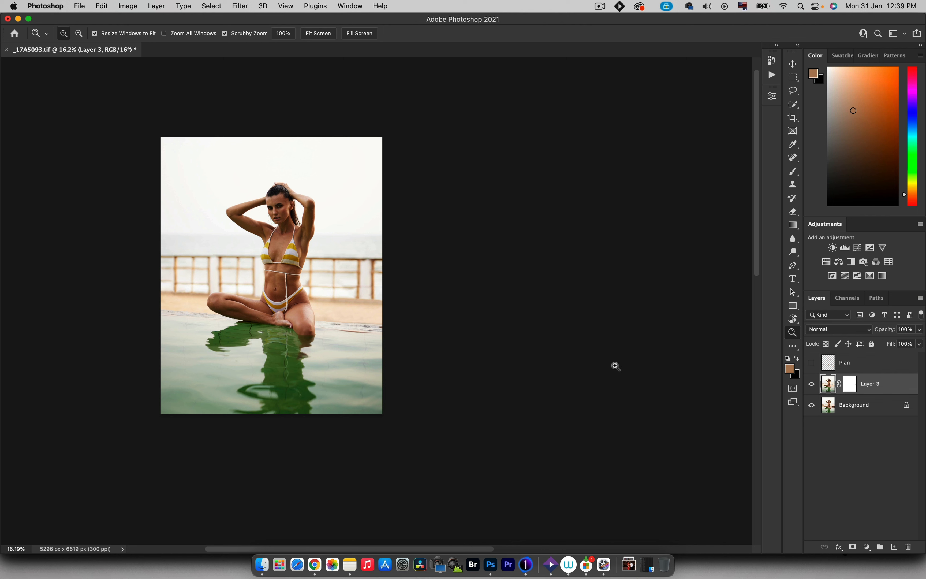
key("alt")
key("super+alt+shift+e")
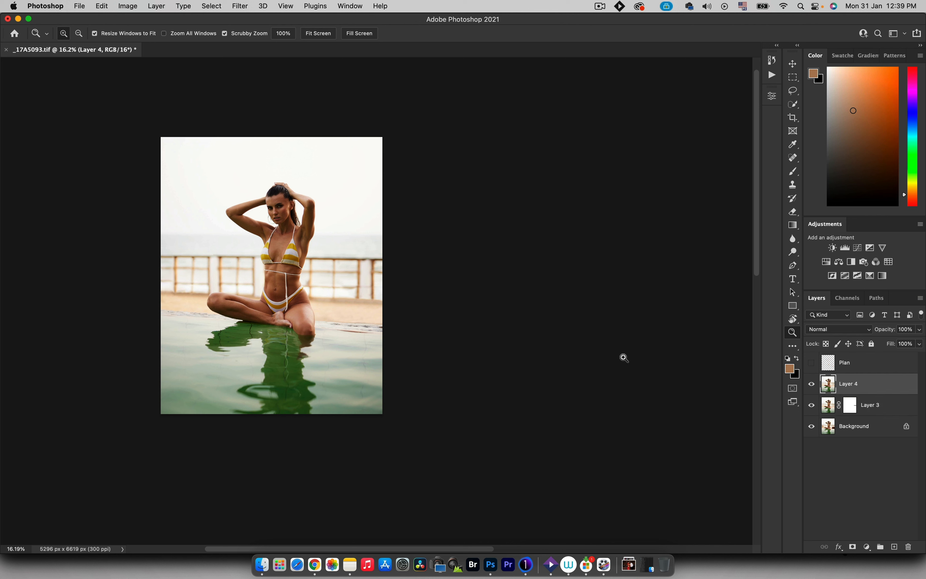
key("super+e")
left_click(501, 212)
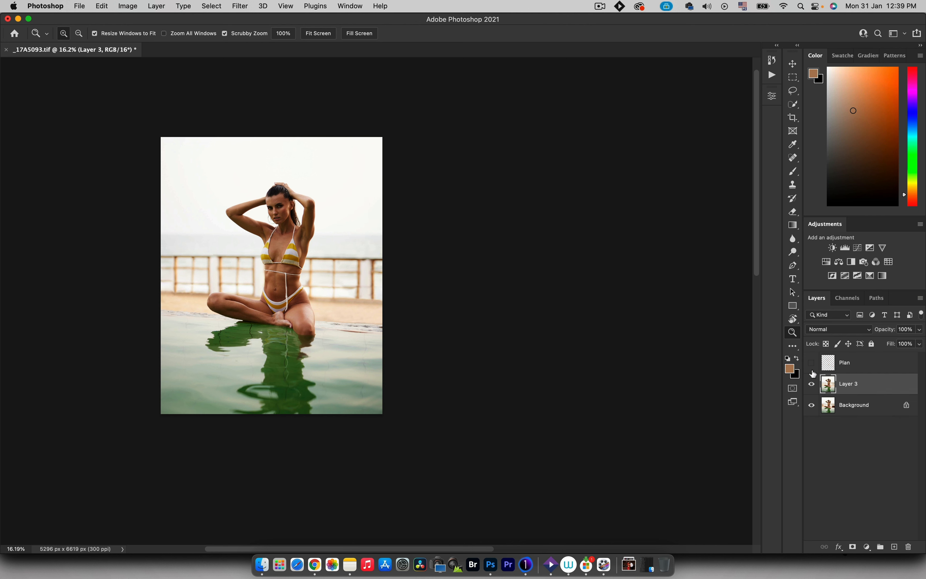
- Compare the merged cleanup layer with the original, then inspect the figure and the surrounding background
left_click(811, 384)
left_click(812, 385)
left_click(812, 385)
left_click(812, 385)
left_click_drag(268, 203, 308, 211)
left_click_drag(336, 285, 302, 295)
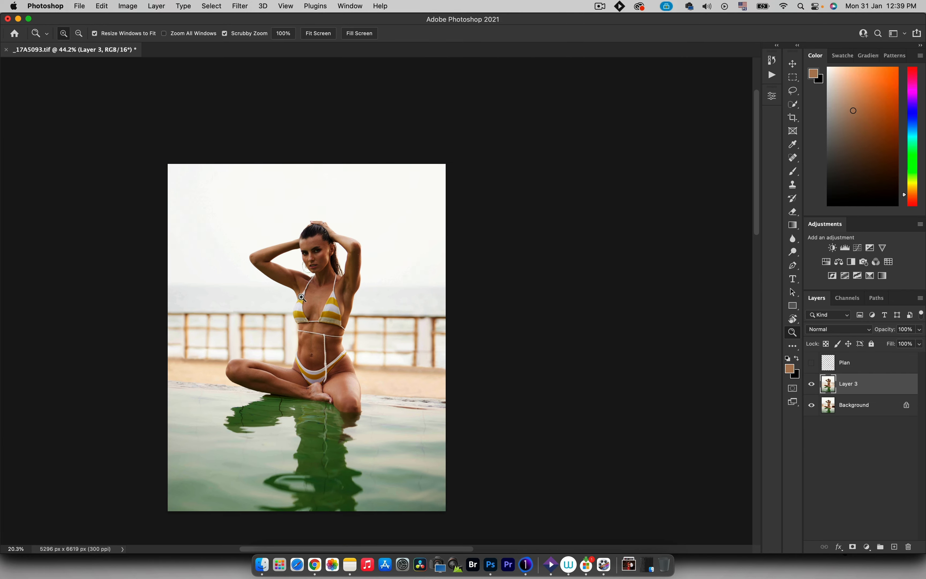
left_click_drag(323, 242, 417, 226)
left_click_drag(385, 184, 346, 285)
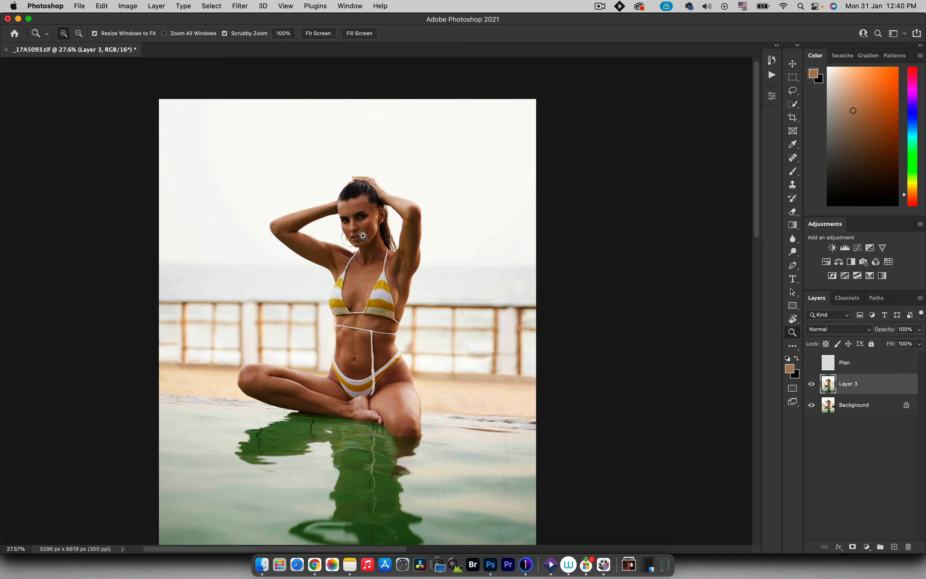
- Open Liquify on the merged cleanup layer and nudge the raised arm's outer contour with a size 300 Forward Warp brush
left_click(156, 5)
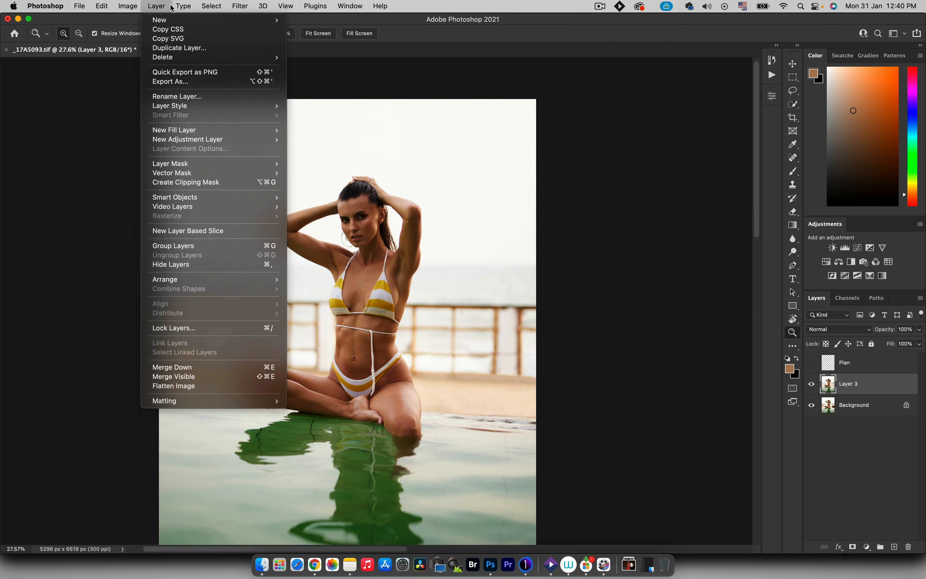
mouse_move(242, 7)
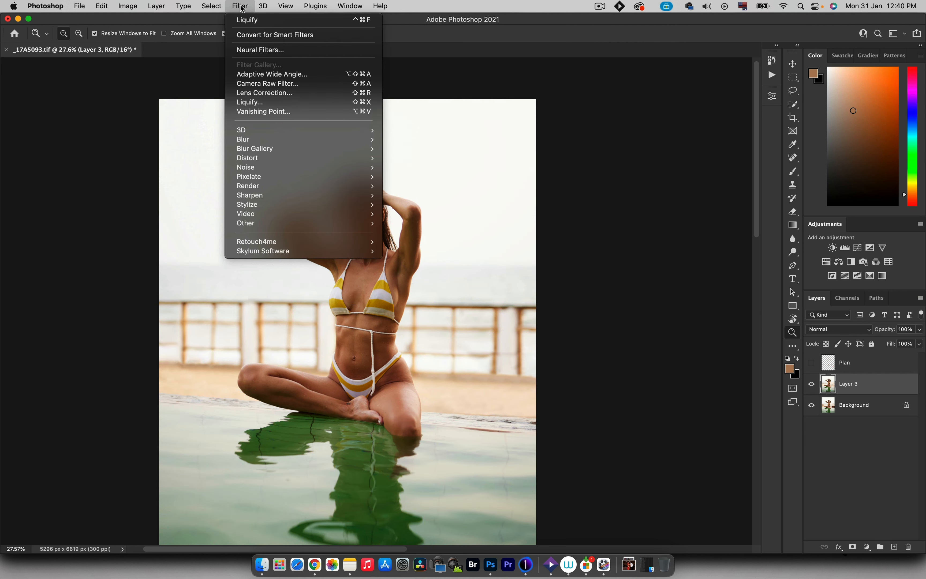
left_click(248, 101)
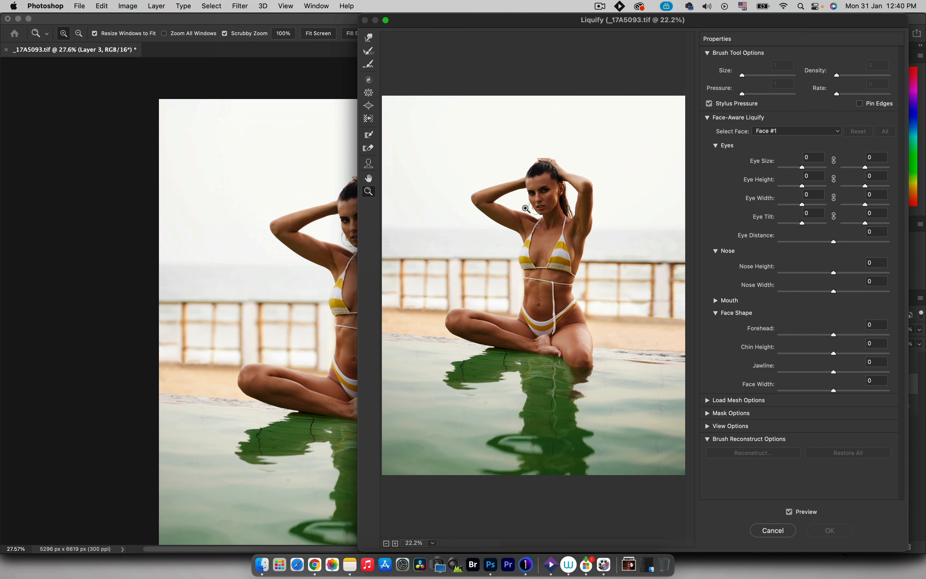
left_click(522, 206)
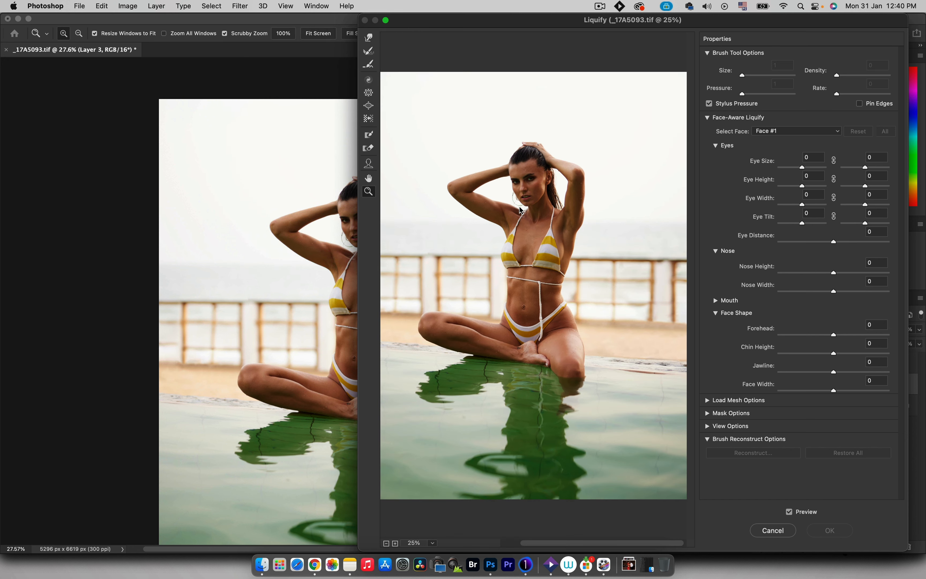
left_click(529, 216)
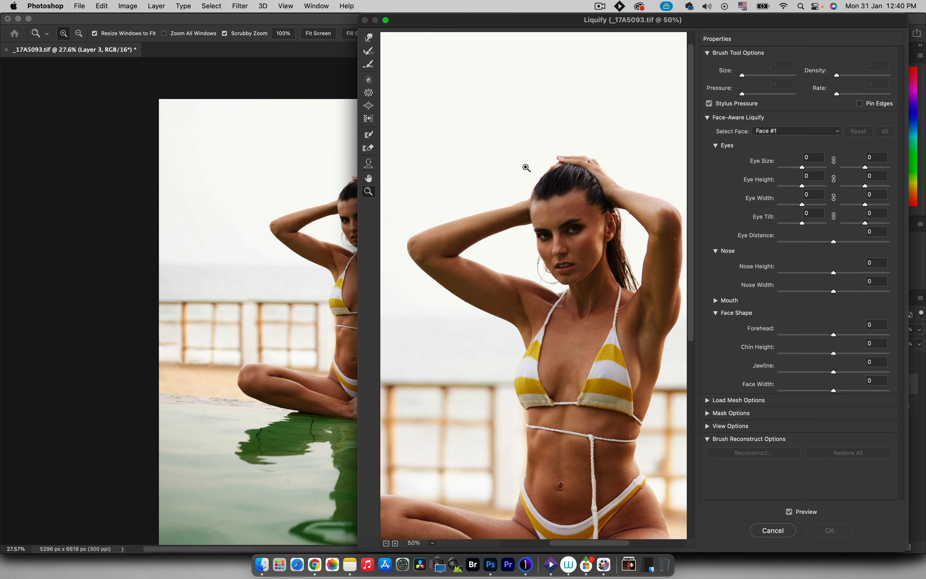
left_click(520, 229, "alt")
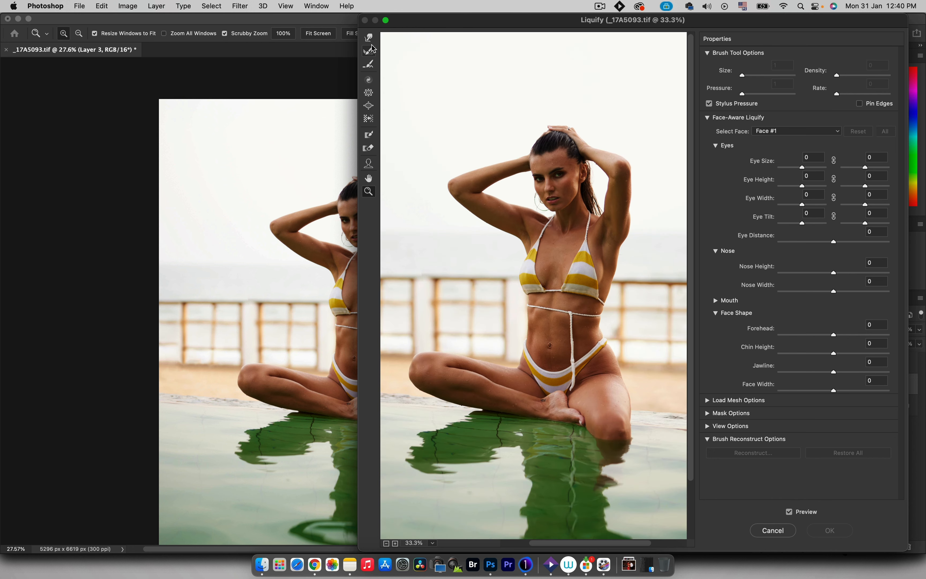
left_click(368, 38)
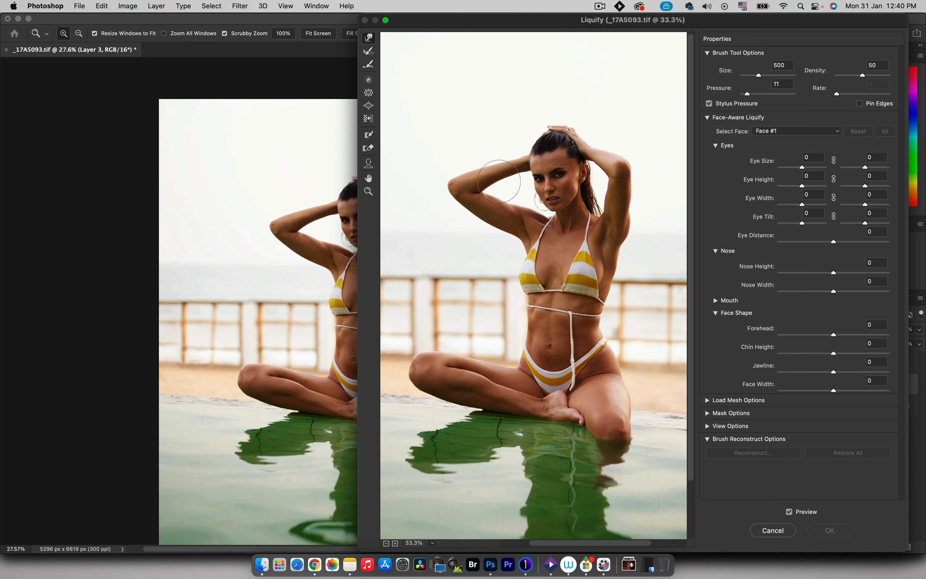
key("[")
key("[")
left_click_drag(638, 217, 637, 215)
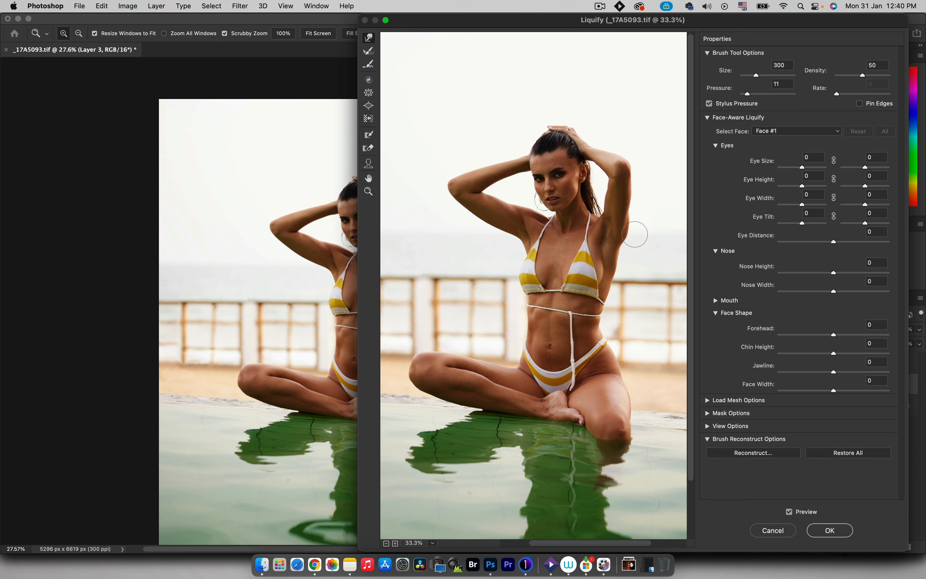
- Refine the contours of the arms, body and knee with Forward Warp, varying the brush size to suit each area
key("[")
key("[")
key("[")
key("[")
key("bracketright")
key("bracketright")
key("bracketleft")
key("bracketleft")
key("bracketright")
key("bracketright")
key("bracketleft")
key("bracketleft")
key("bracketleft")
key("bracketleft")
key("bracketleft")
key("bracketright")
key("bracketright")
key("bracketright")
key("bracketright")
key("bracketright")
key("bracketright")
key("bracketleft")
key("bracketleft")
key("bracketleft")
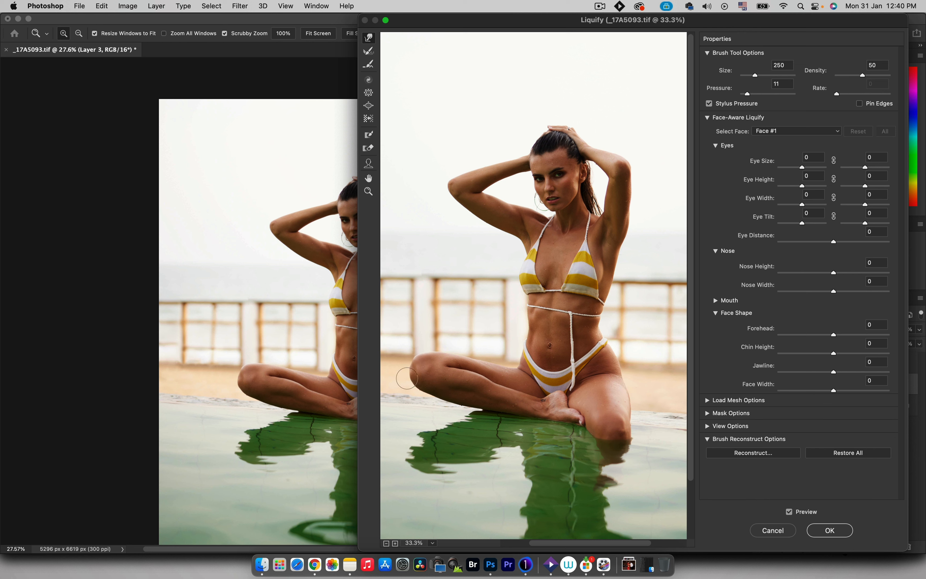
key("bracketleft")
key("bracketleft")
- Compare the Liquify reshaping with the unaltered image and apply the filter
key("p")
key("p")
key("p")
key("p")
left_click(827, 532)
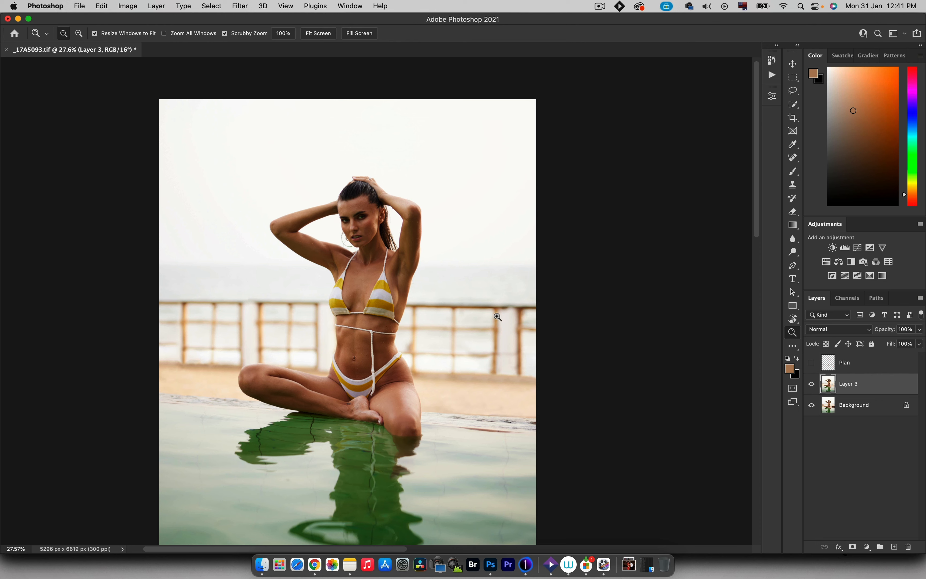
- Add a new layer above the liquified image and remove the spots on the temple and cheek with the Spot Healing Brush
left_click_drag(435, 276, 425, 307)
left_click_drag(389, 240, 465, 212)
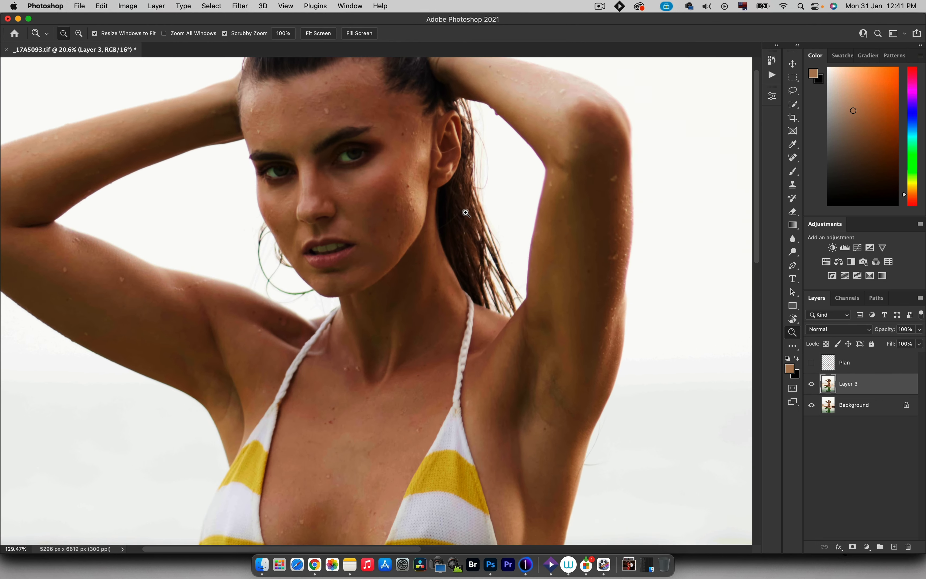
left_click_drag(347, 128, 397, 180)
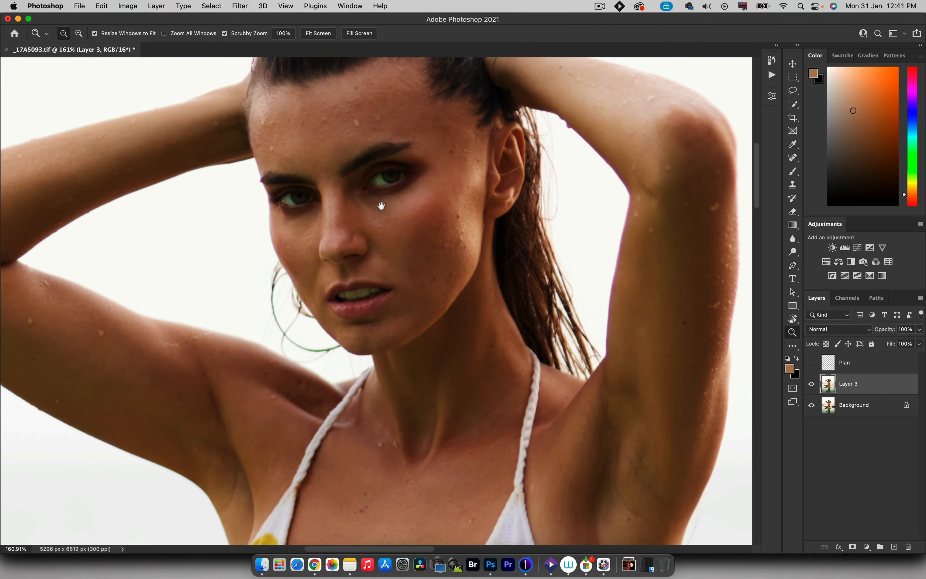
left_click(893, 547)
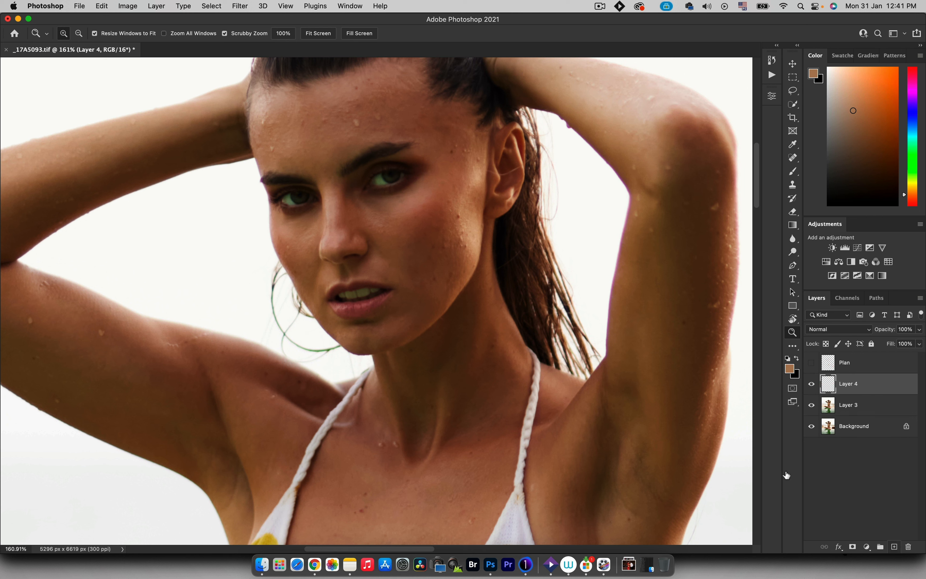
left_click(791, 170)
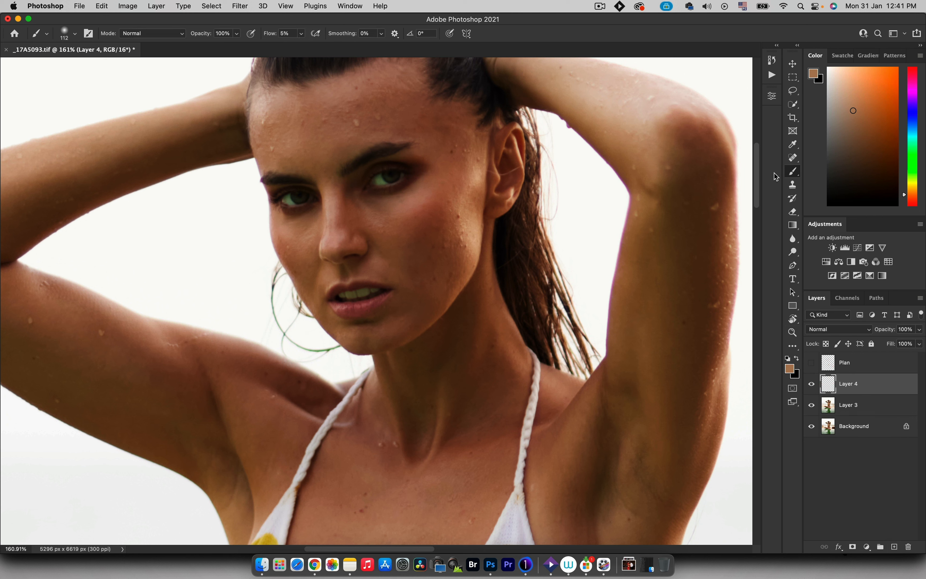
key("j")
right_click(793, 156)
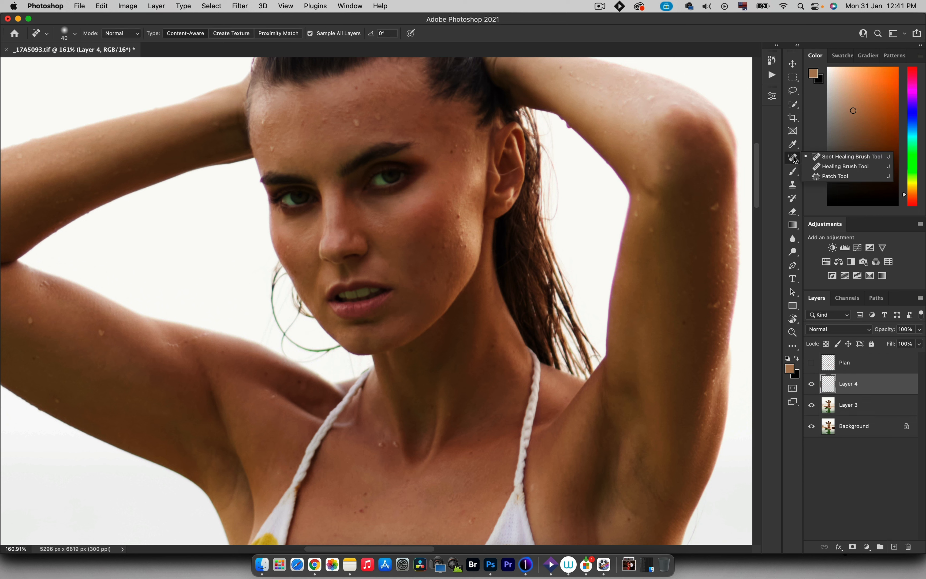
left_click(812, 157)
left_click(453, 152)
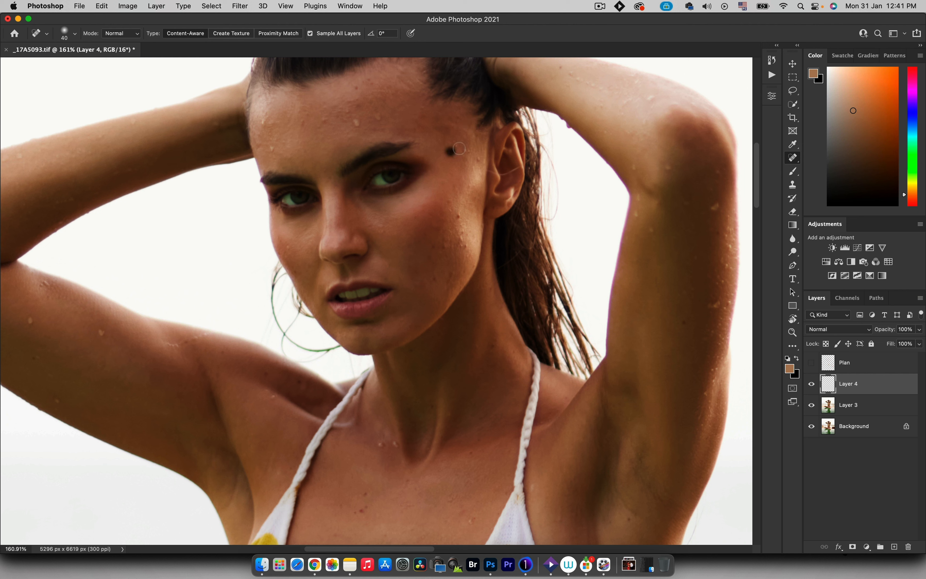
left_click(457, 217)
left_click(446, 244)
left_click(432, 250)
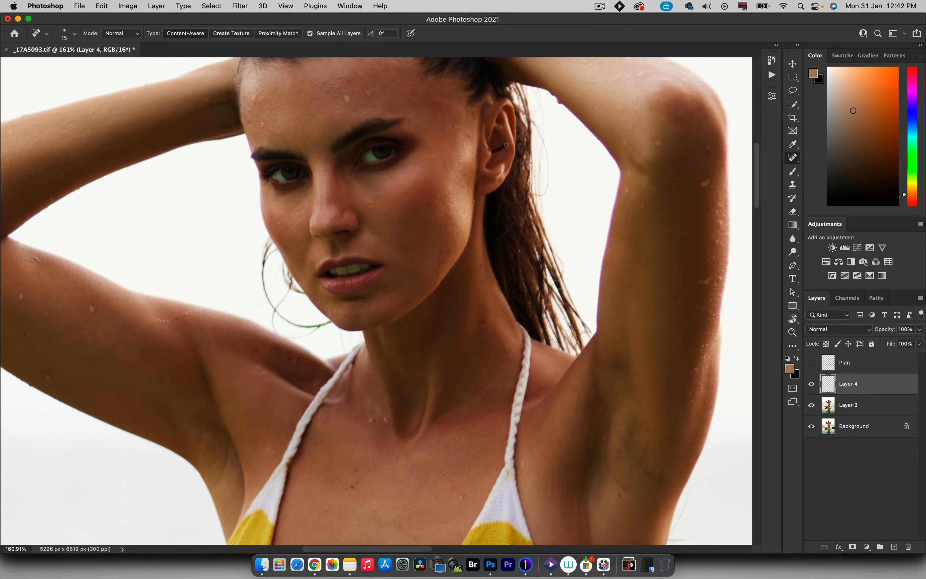
- Heal the mark in the ear and the remaining skin spots across the upper body with the Spot Healing Brush
key("s")
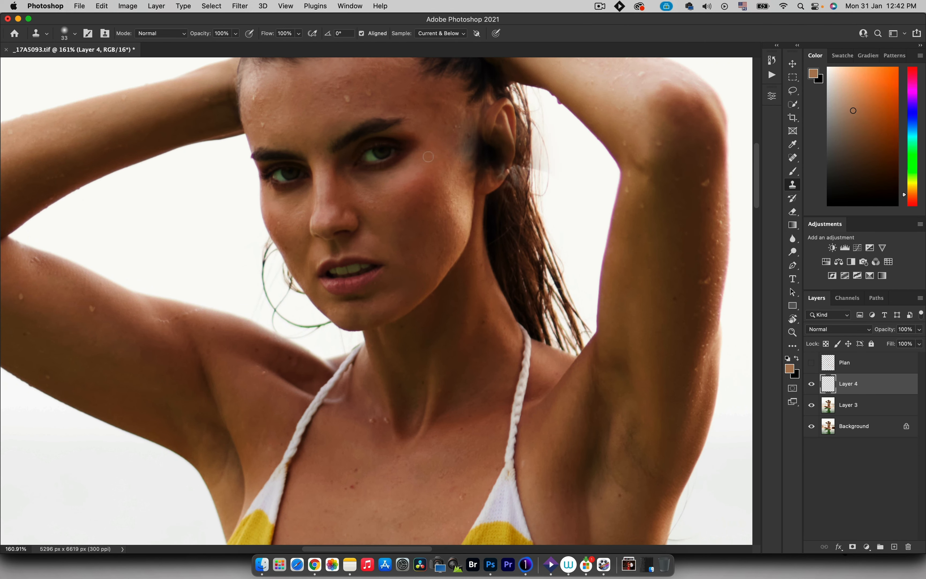
key("j")
mouse_move(389, 278)
left_mouse_down()
mouse_move(445, 233)
mouse_move(498, 141)
left_mouse_up()
mouse_move(372, 291)
left_mouse_down()
mouse_move(363, 316)
mouse_move(324, 349)
left_mouse_up()
left_click(135, 196)
mouse_move(507, 350)
left_mouse_down()
mouse_move(412, 310)
mouse_move(381, 232)
left_mouse_up()
left_click(386, 344)
left_click(644, 211)
left_click(612, 198)
- Heal the skin spots on the stomach below the navel
left_click_drag(513, 406, 544, 210)
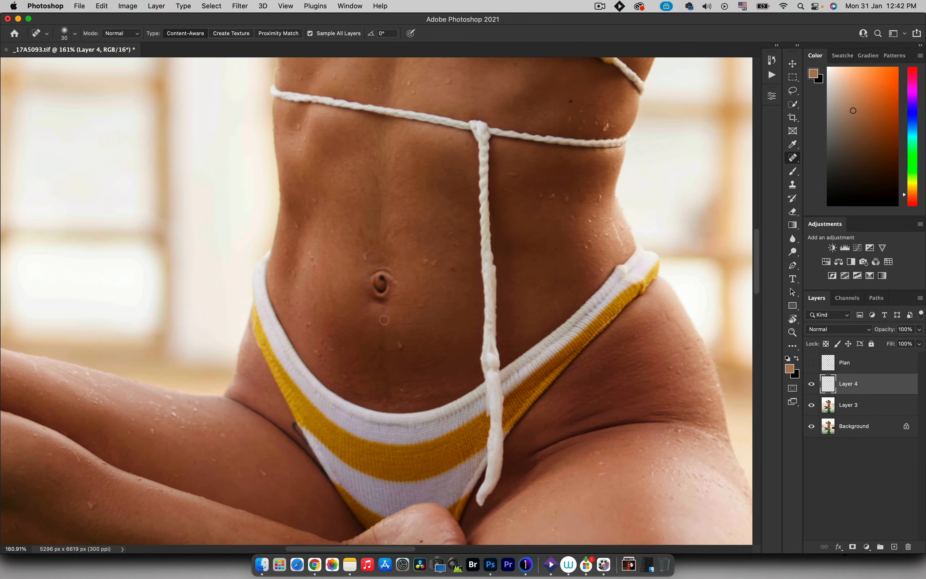
left_click(378, 353)
mouse_move(425, 394)
left_mouse_down()
mouse_move(362, 238)
mouse_move(388, 190)
mouse_move(395, 150)
left_mouse_up()
key("z")
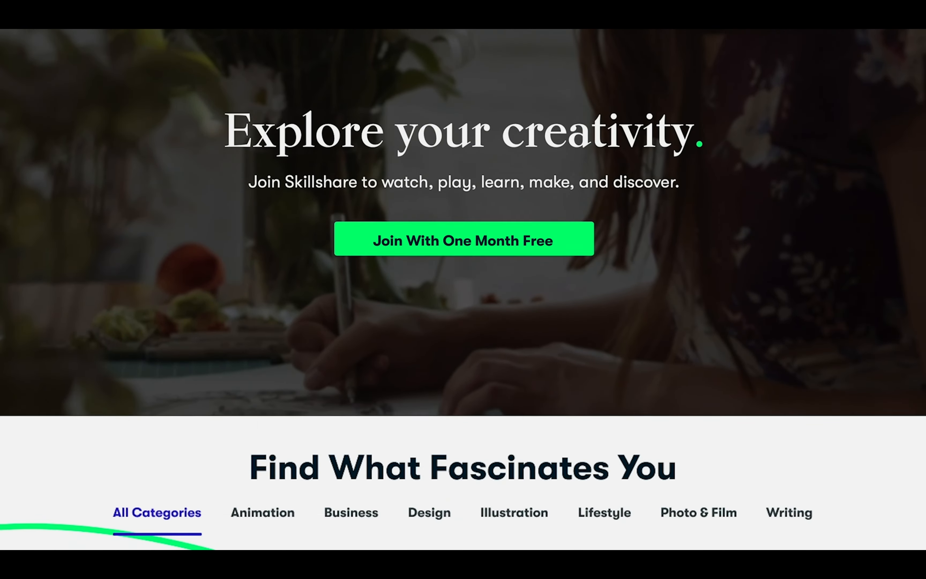
- Switch to the Skillshare site in Chrome, browse its featured classes and search for finance
scroll(307, 397, "down", 3)
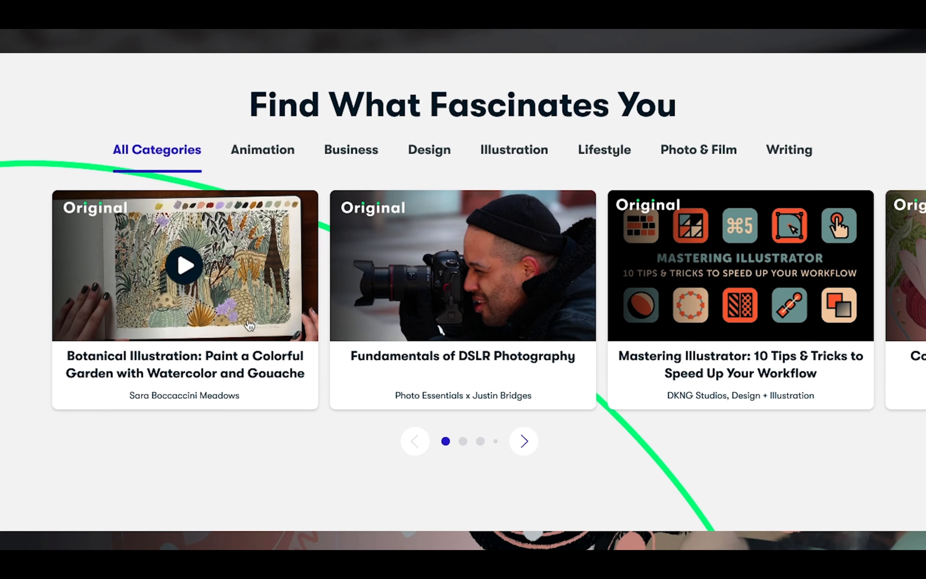
left_click(184, 265)
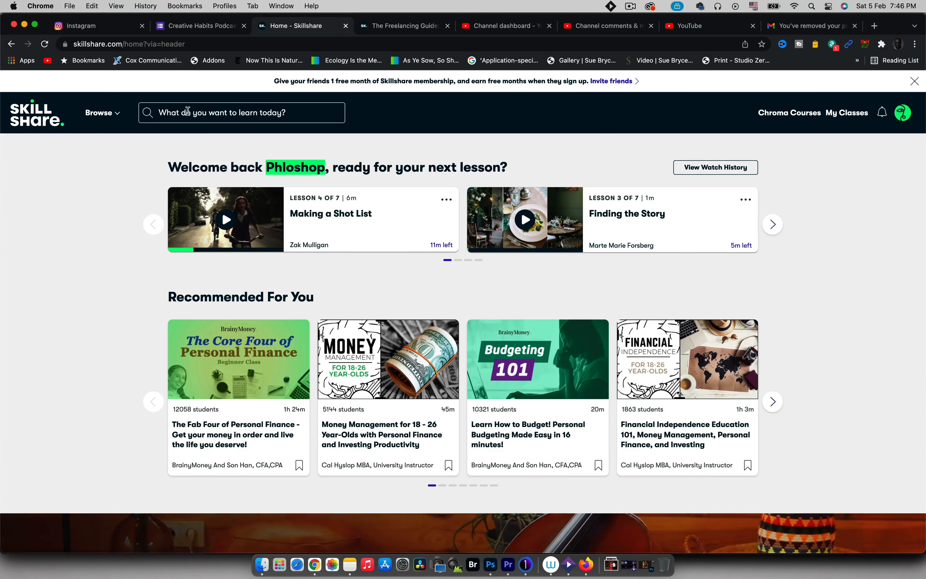
left_click(187, 111)
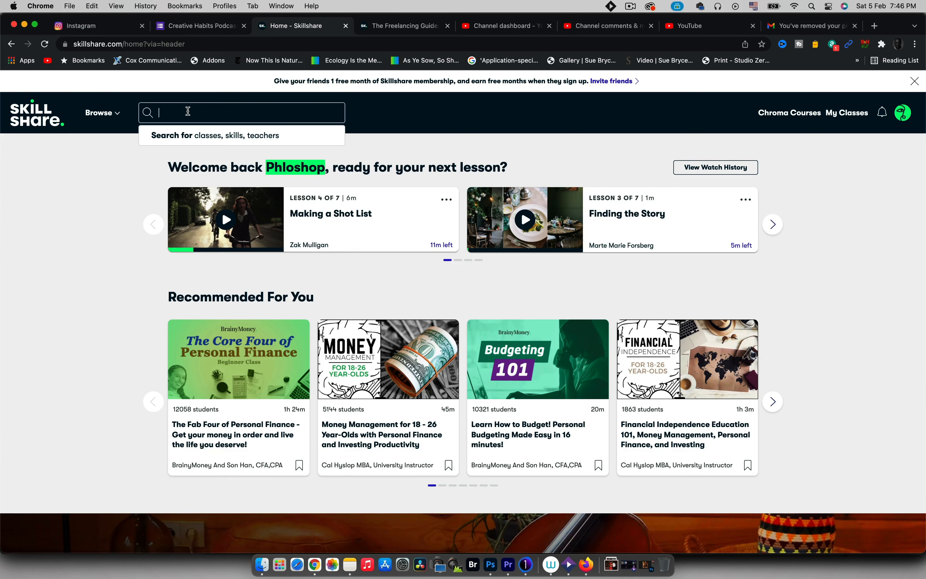
type("finance")
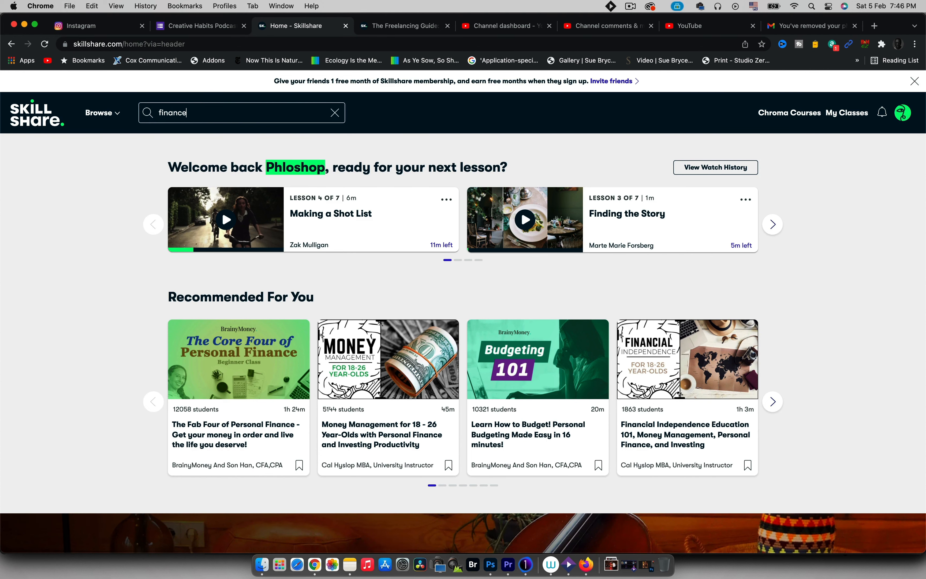
key("Return")
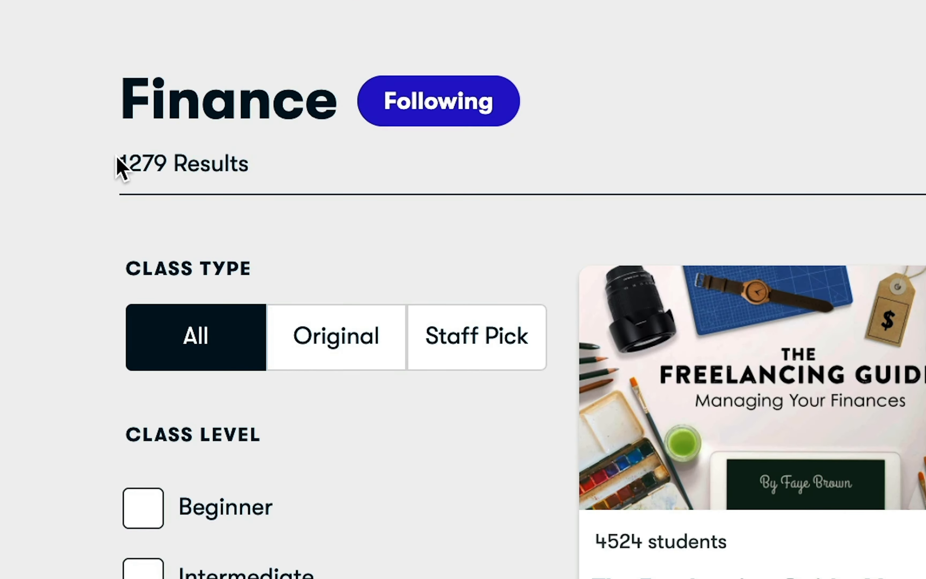
- Check the finance search results and read the overview of the class The Freelancing Guide: Managing your Finances
left_click_drag(168, 190, 265, 170)
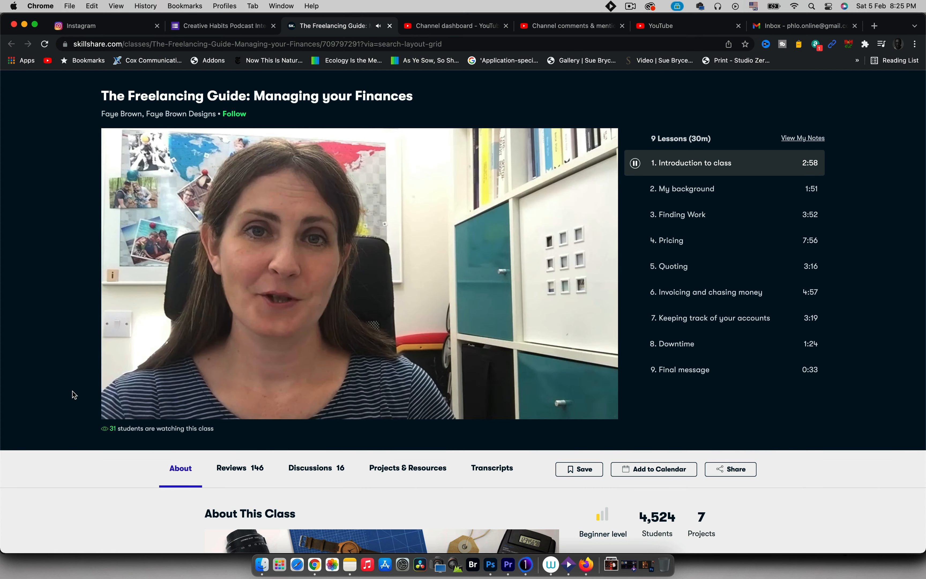
scroll(74, 395, "down", 10)
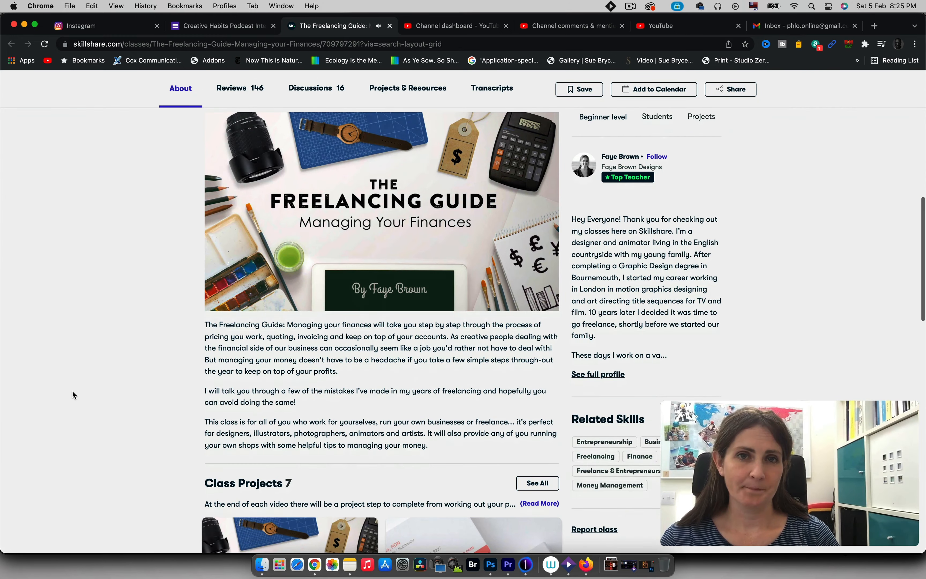
- Look through the class projects and related classes of the freelancing finance class, and examine the Logo Design class results
scroll(74, 395, "down", 4)
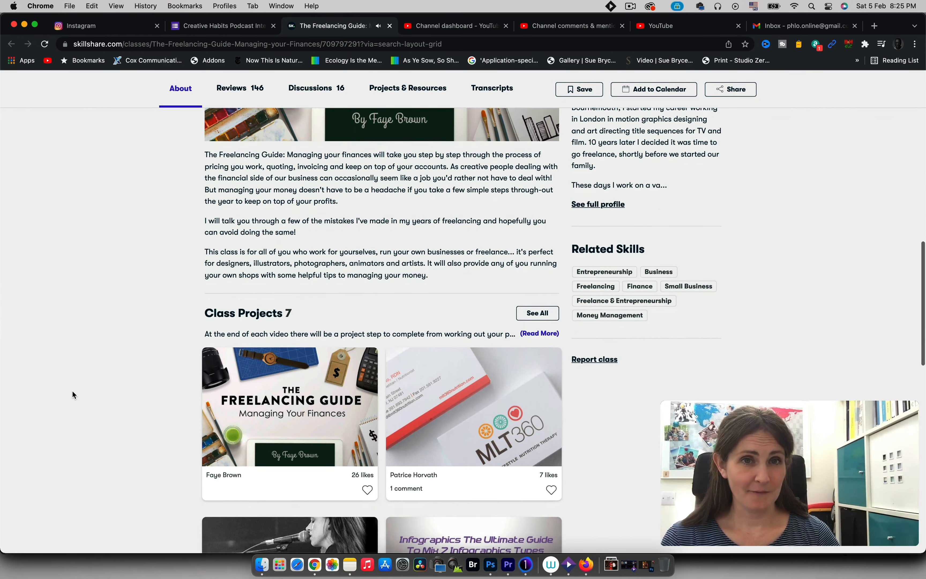
scroll(74, 395, "down", 11)
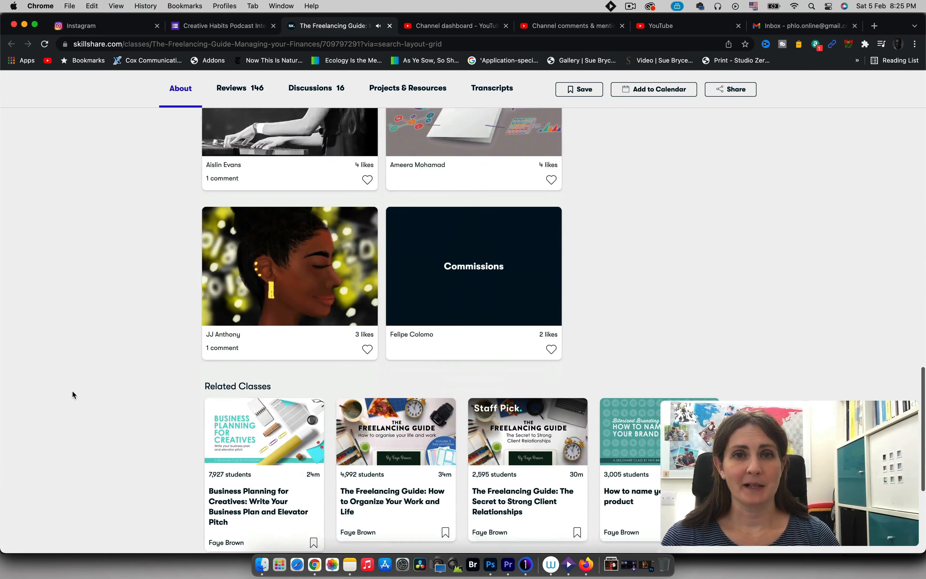
scroll(74, 395, "down", 2)
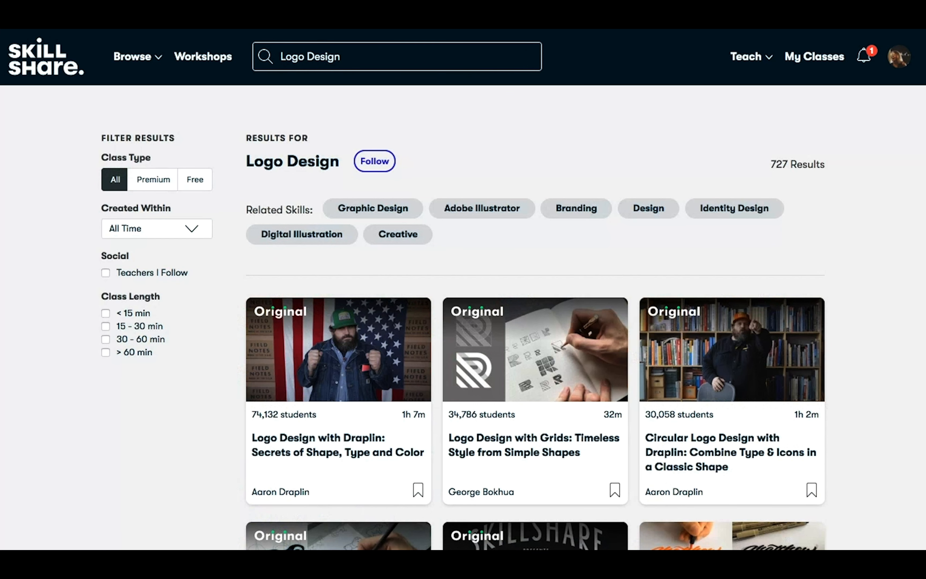
left_click(331, 454)
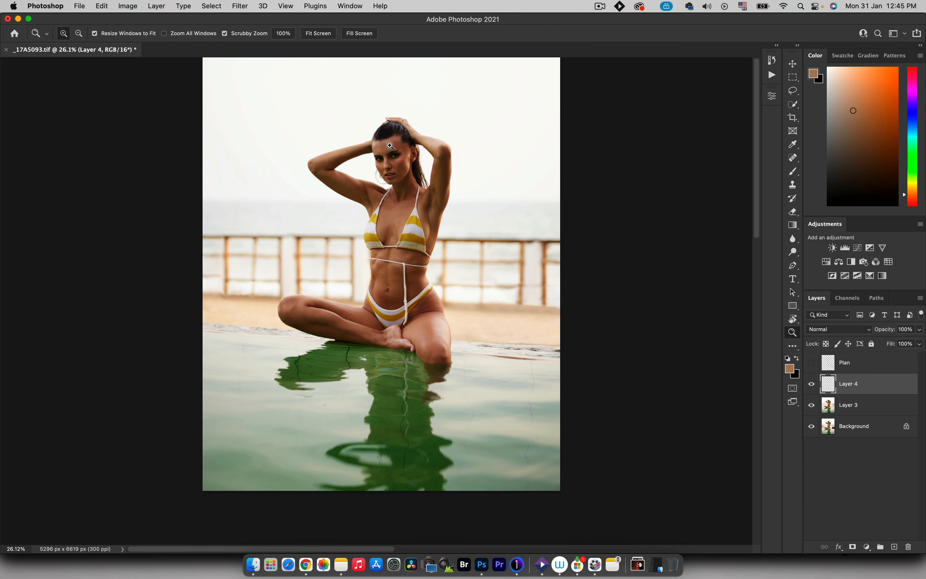
- Run the 16 Bit FS action, adjusting its Gaussian Blur radius while checking the forehead skin in the preview
left_click_drag(429, 171, 406, 175)
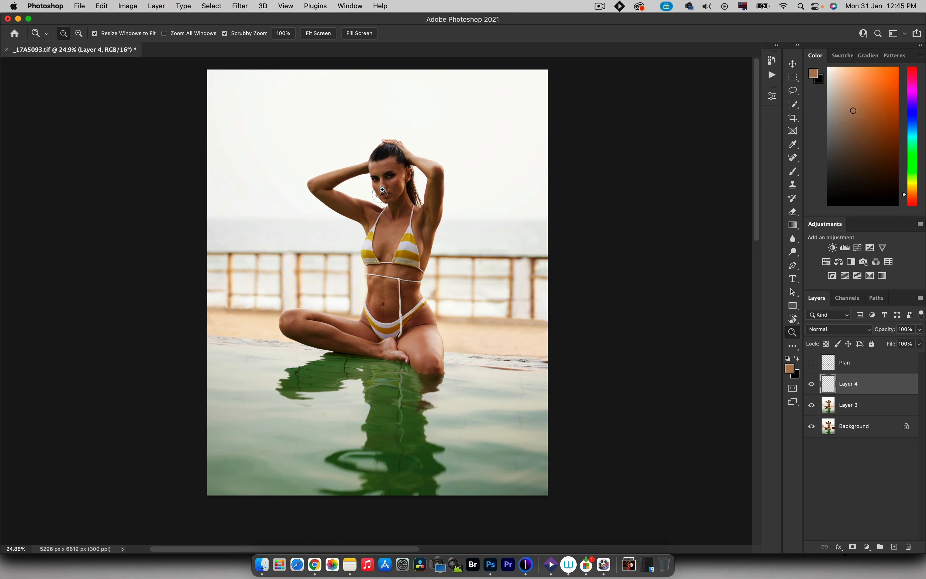
mouse_move(389, 174)
left_mouse_down()
mouse_move(443, 163)
mouse_move(397, 179)
left_mouse_up()
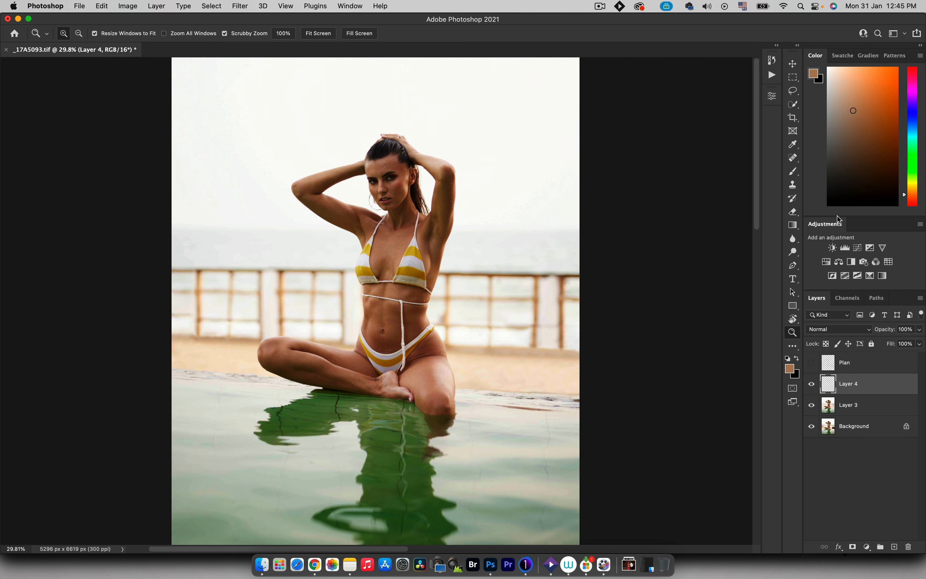
left_click(772, 75)
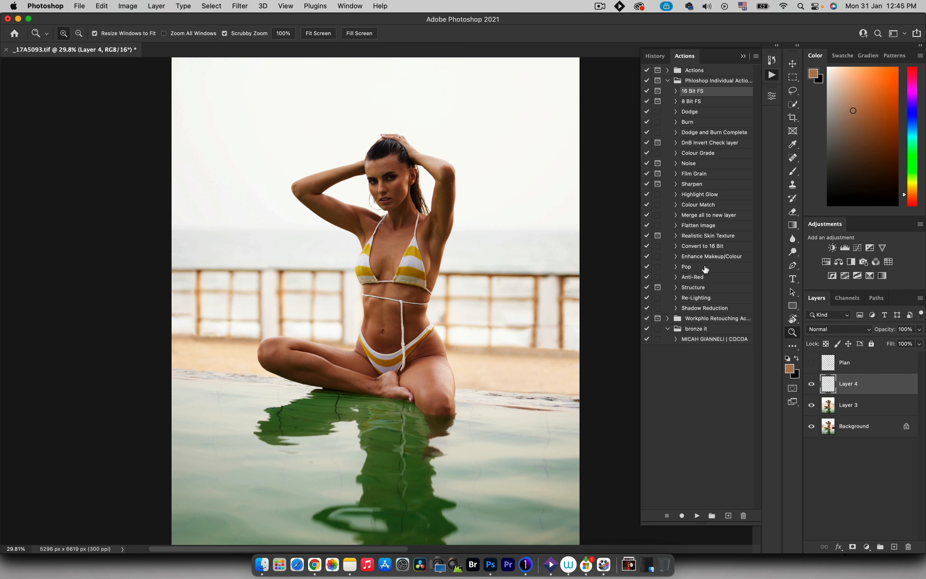
left_click(697, 516)
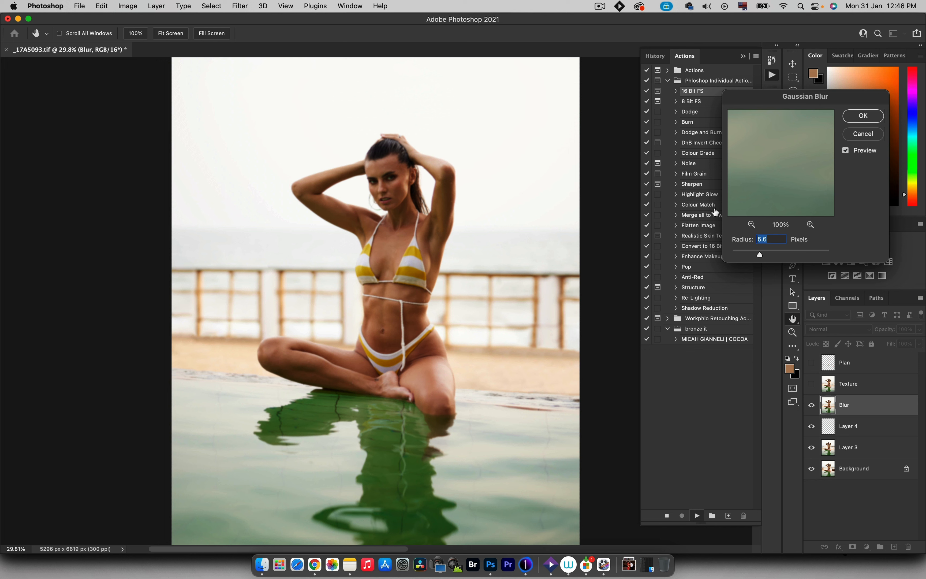
left_click(747, 250)
left_click(385, 163)
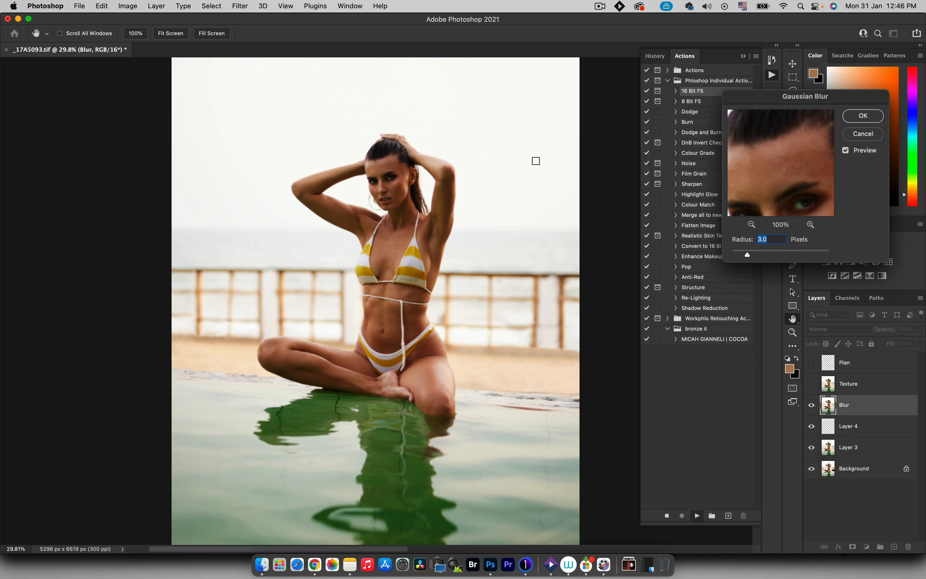
left_click_drag(748, 255, 750, 255)
key("Return")
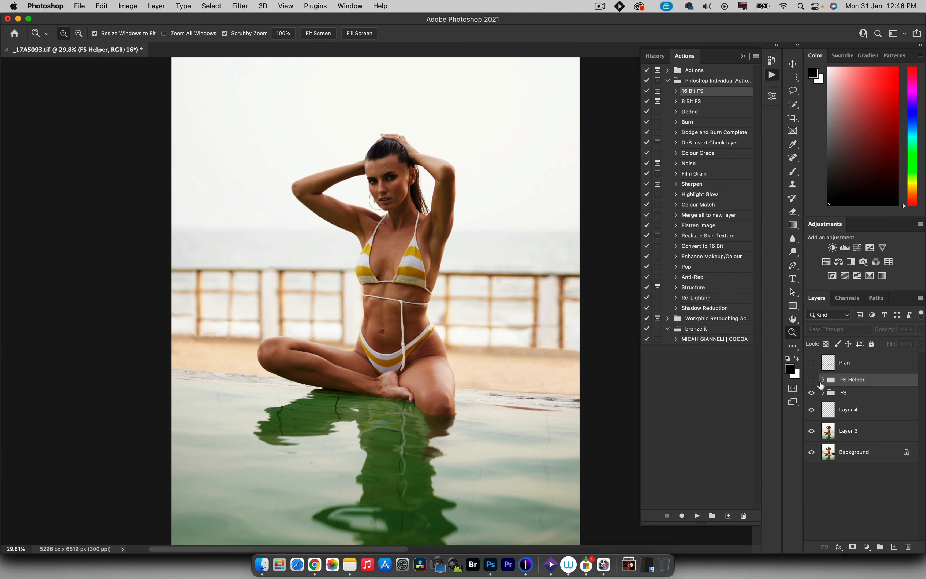
- Show the FS Helper group and select the Blur copy layer inside the FS group for the Mixer Brush
left_click(812, 381)
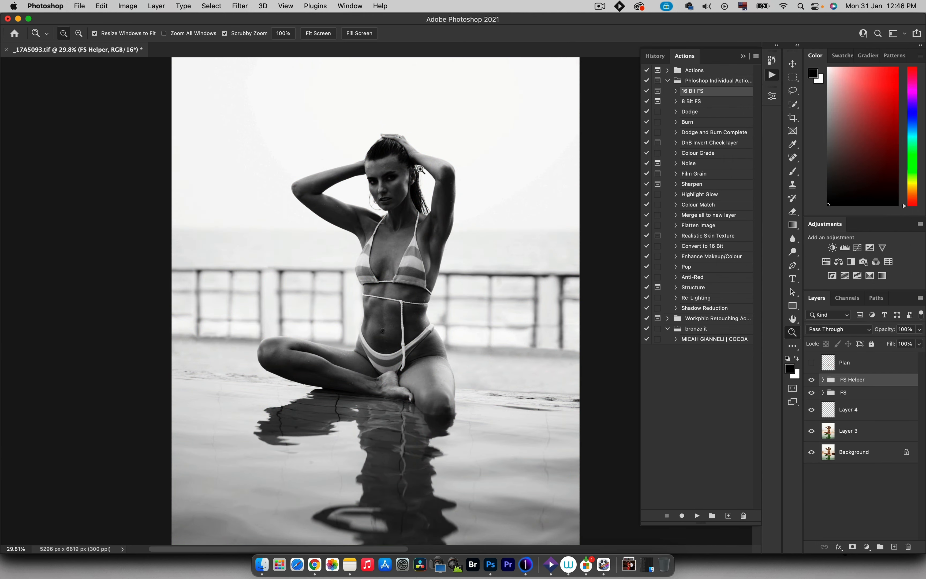
left_click_drag(400, 165, 428, 167)
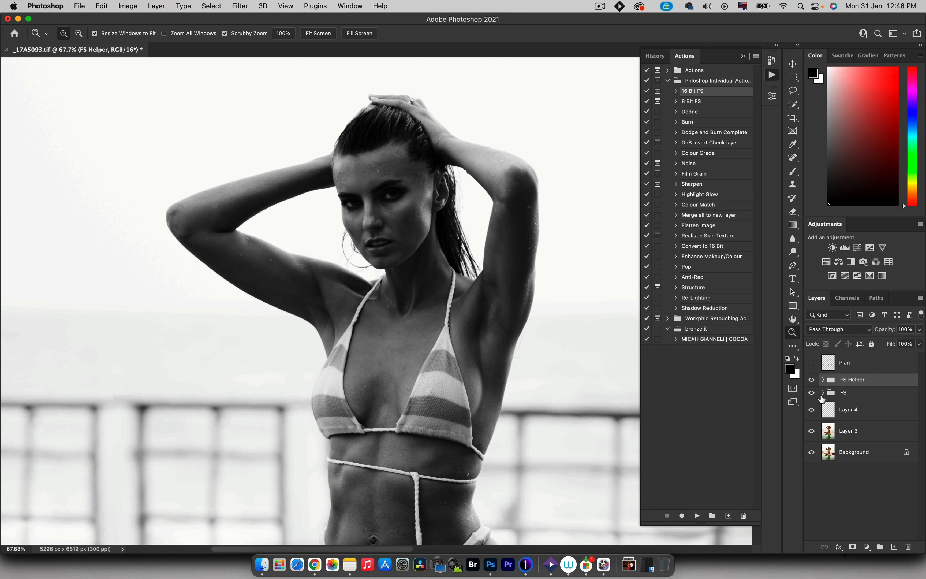
left_click(823, 393)
left_click(839, 451)
key("b")
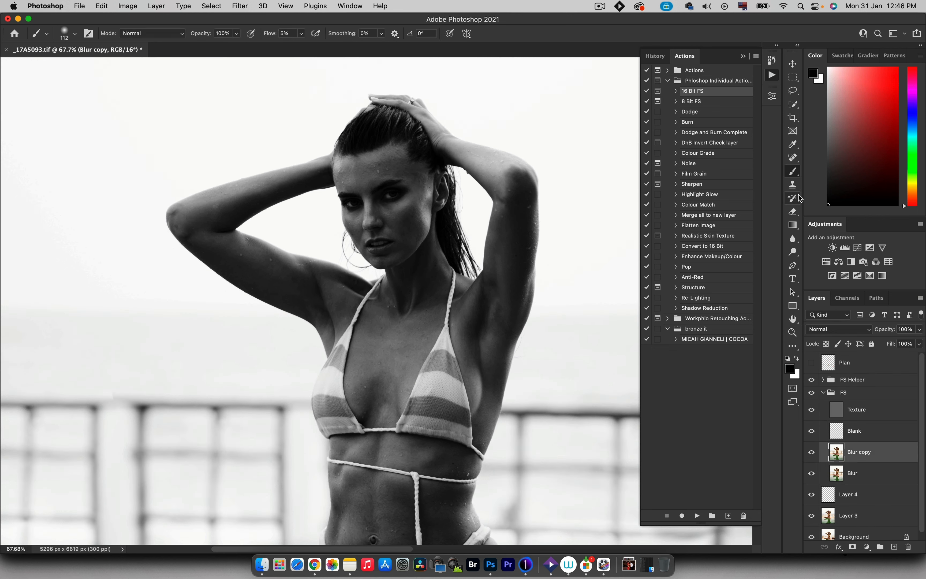
left_click(793, 171)
left_click(814, 178)
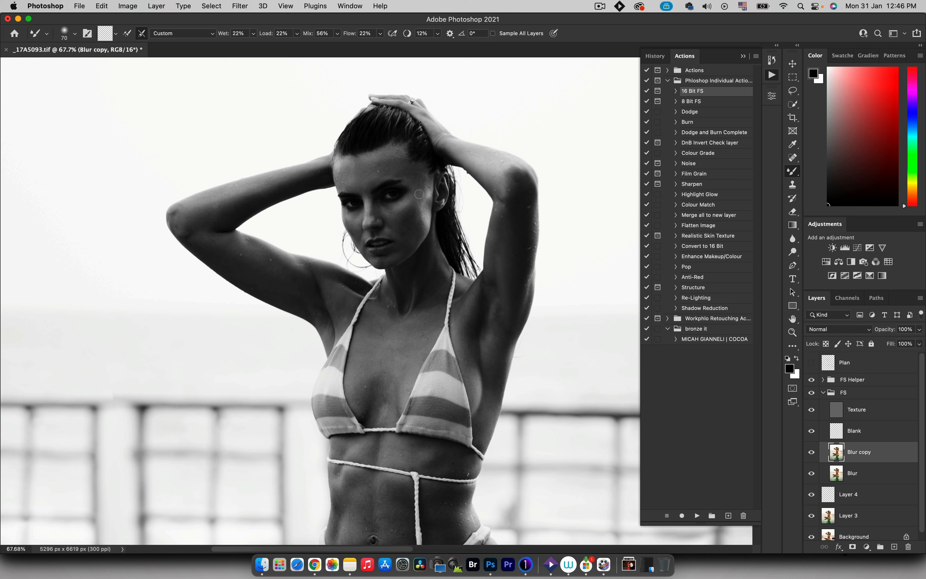
- Blend the uneven skin tones on the face and upper body with the Mixer Brush, varying the brush size to the area
key("bracketleft")
key("bracketleft")
key("bracketright")
key("bracketleft")
key("bracketright")
key("bracketleft")
key("bracketleft")
key("bracketright")
key("bracketright")
key("bracketleft")
- Blend the skin tones on the stomach and legs with the Mixer Brush, using larger brush sizes
scroll(358, 402, "down", 10)
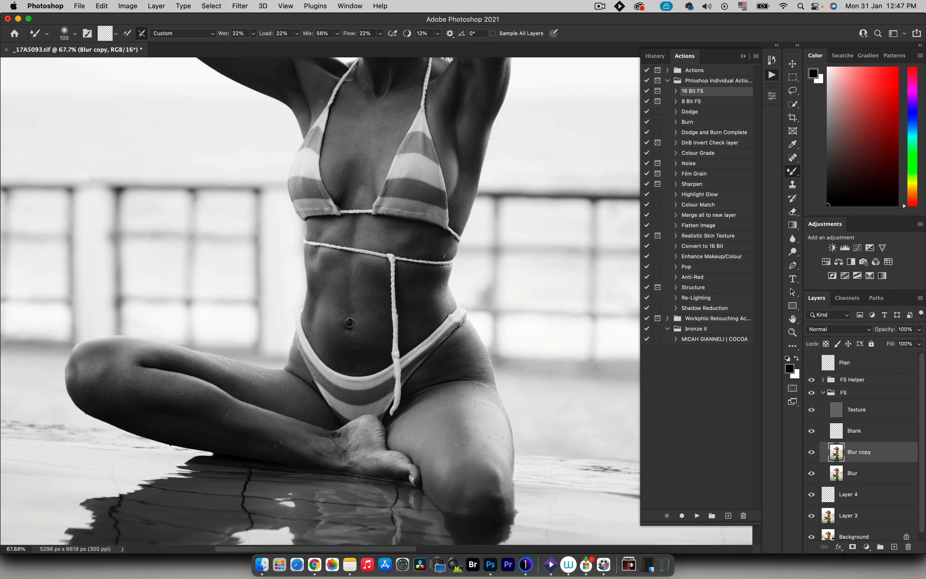
key("bracketright")
key("bracketright")
key("bracketright")
key("bracketright")
key("bracketleft")
key("bracketleft")
- Hide the FS Helper group and blend the skin on the foot on Blur copy with an 80 px Mixer Brush
left_click(811, 380)
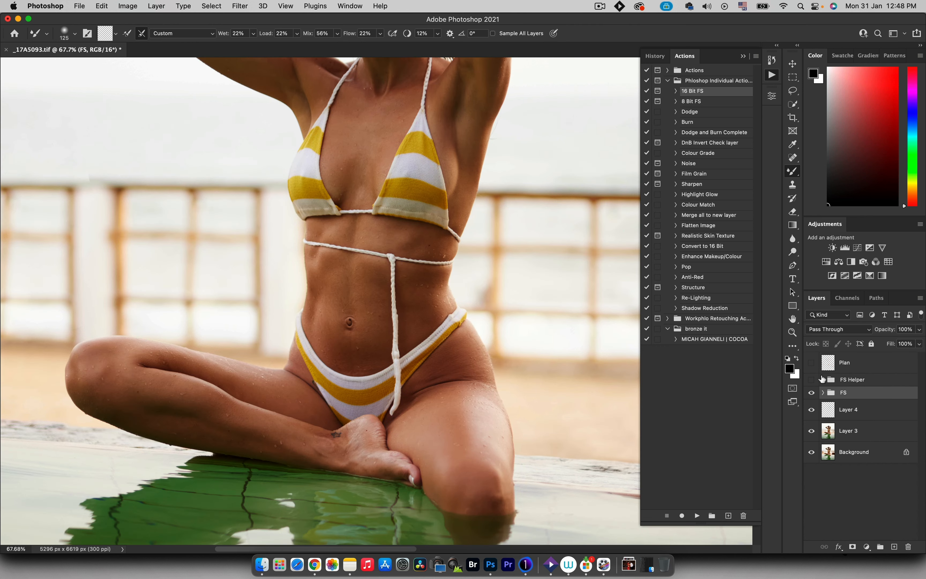
key("bracketleft")
key("bracketleft")
key("XF86MonBrightnessUp")
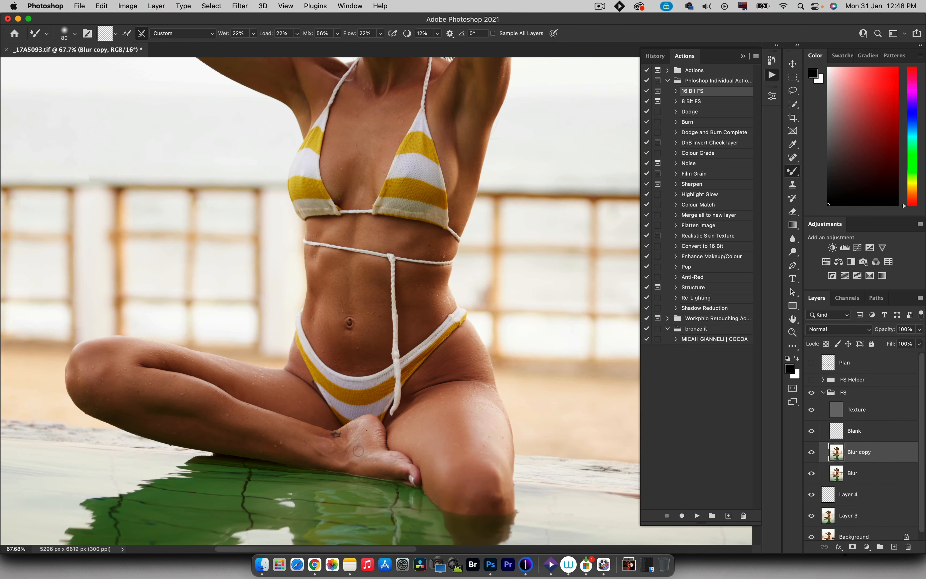
- Compare the portrait with and without the FS group, lower its opacity to 82%, and delete the FS Helper group
key("z")
left_click_drag(330, 298, 275, 295)
left_click_drag(372, 180, 386, 207)
left_click(771, 75)
left_click(823, 393)
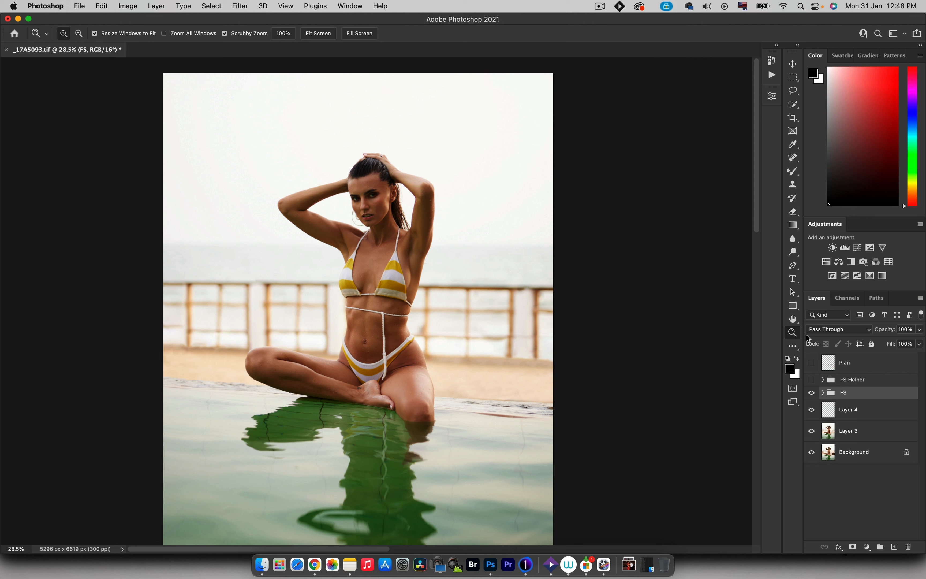
left_click(812, 394)
left_click_drag(886, 333, 879, 335)
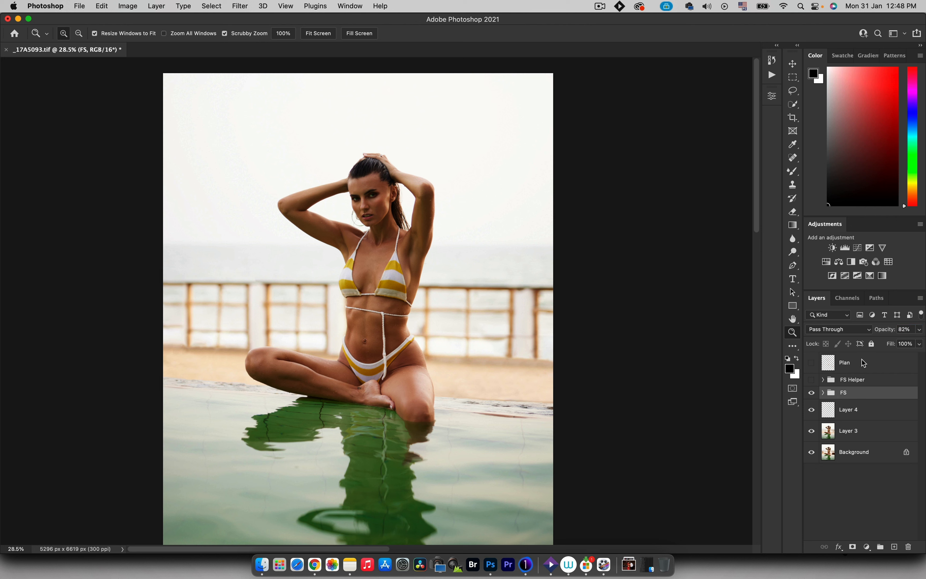
left_click(856, 383)
key("BackSpace")
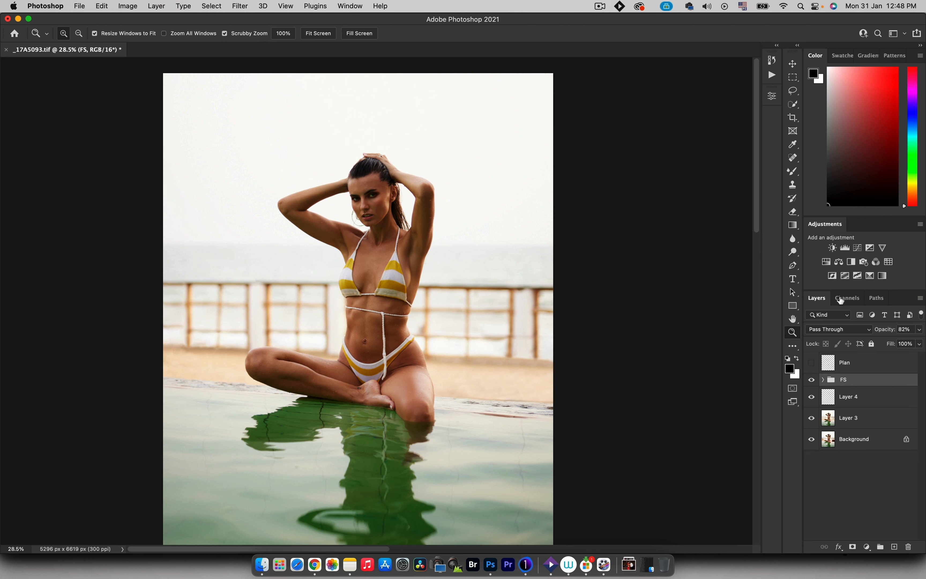
- Run the Dodge and Burn Complete action above the FS group, keeping only one copy of the resulting group
left_click(772, 76)
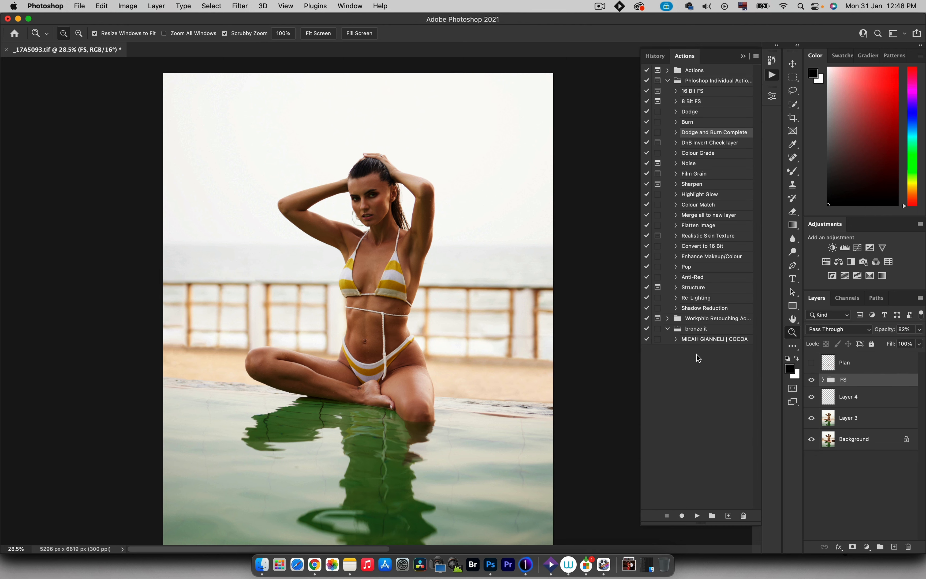
left_click(698, 515)
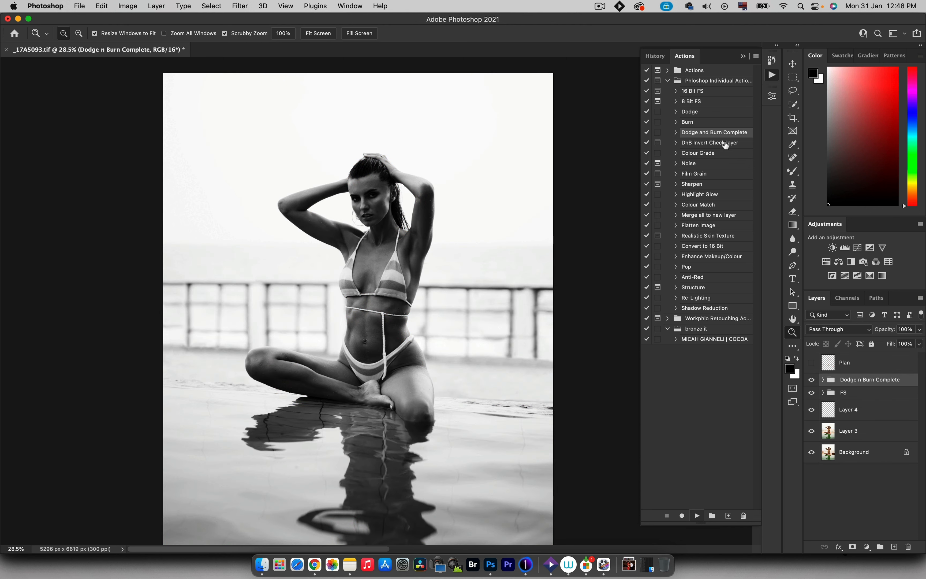
left_click(743, 56)
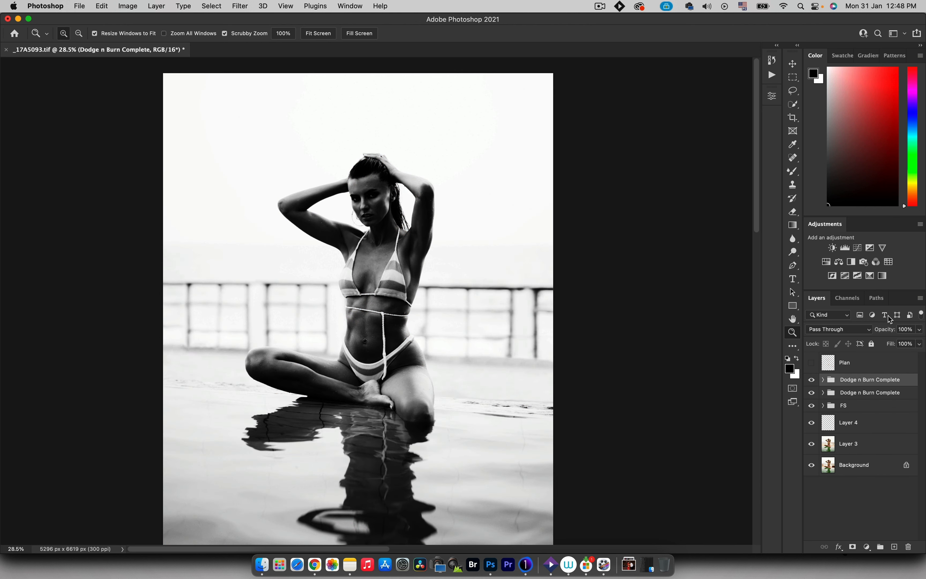
key("Delete")
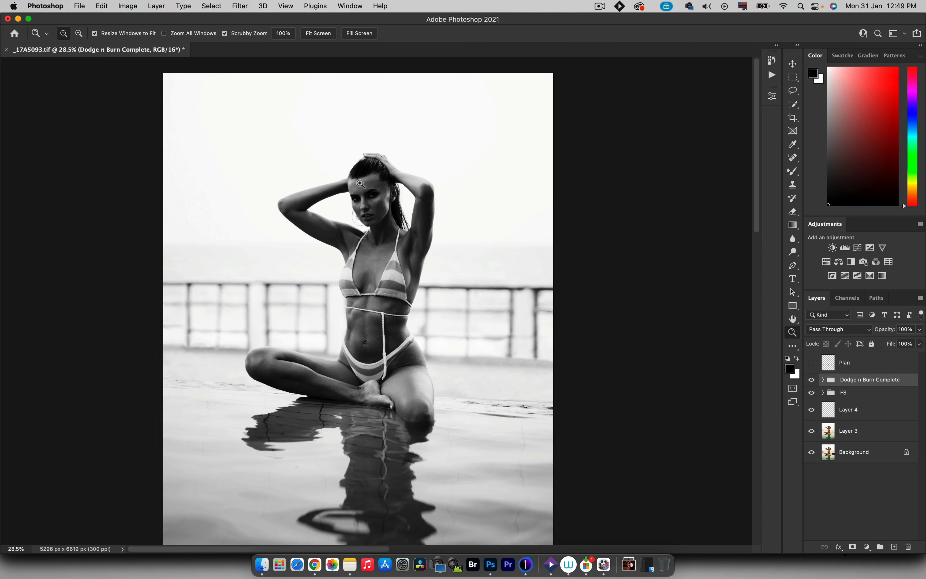
- Select the Dodge layer's mask in the Dodge n Burn Complete group and switch to the regular Brush tool
left_click_drag(361, 185, 411, 181)
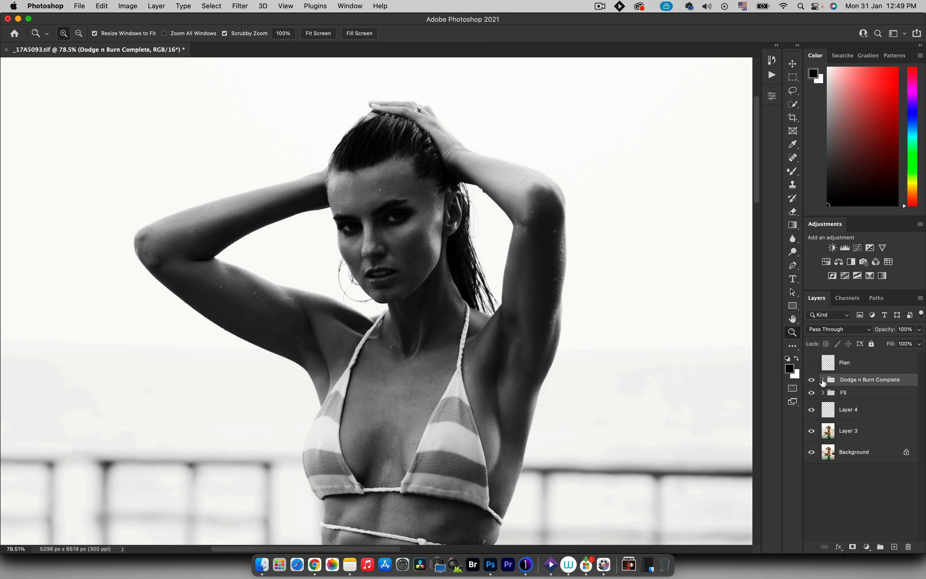
left_click(823, 379)
left_click(860, 441)
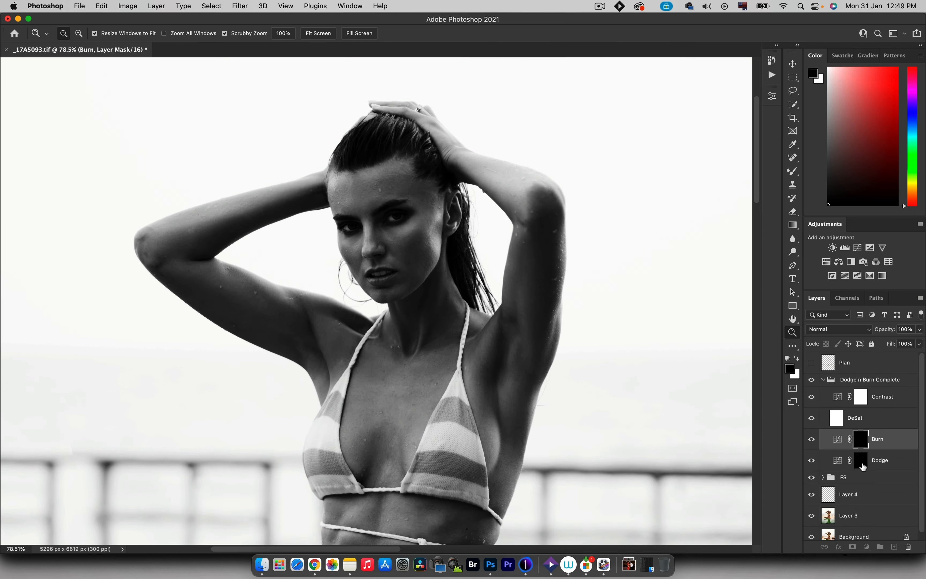
left_click(861, 461)
key("b")
right_click(793, 177)
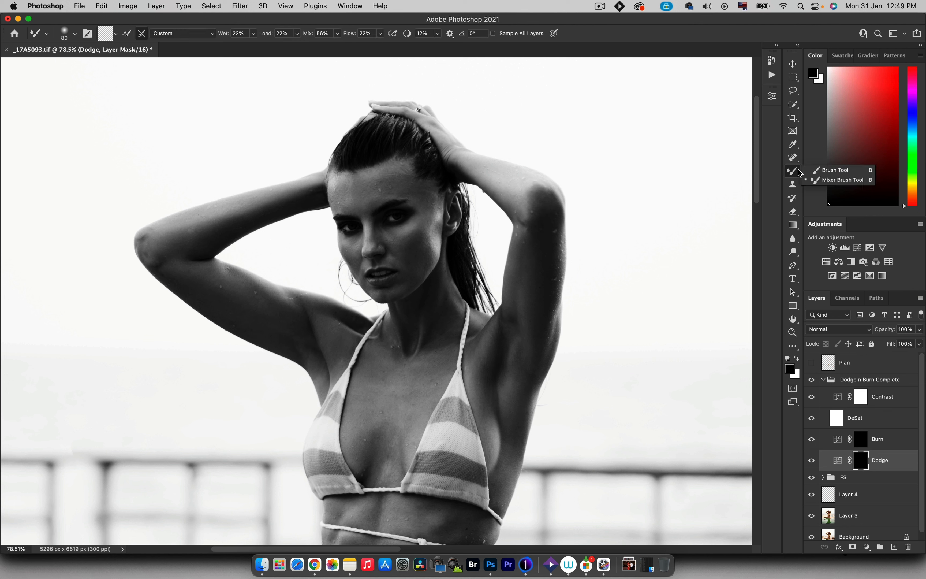
left_click(815, 169)
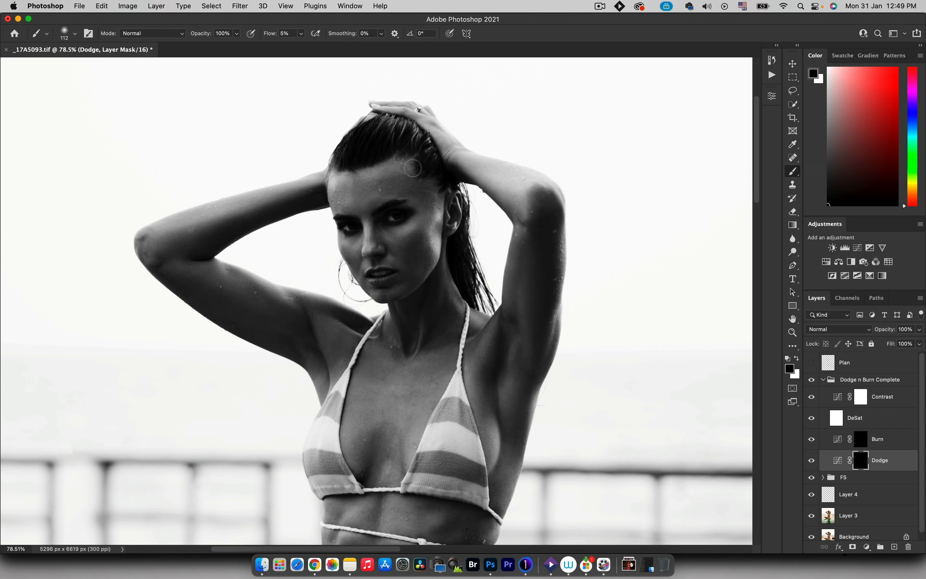
- Lighten the dark patches on the face and upper body by painting white on the Dodge mask at 1% flow
key("bracketleft")
key("bracketleft")
key("bracketleft")
left_click_drag(270, 34, 254, 35)
key("x")
key("bracketleft")
key("bracketleft")
key("bracketleft")
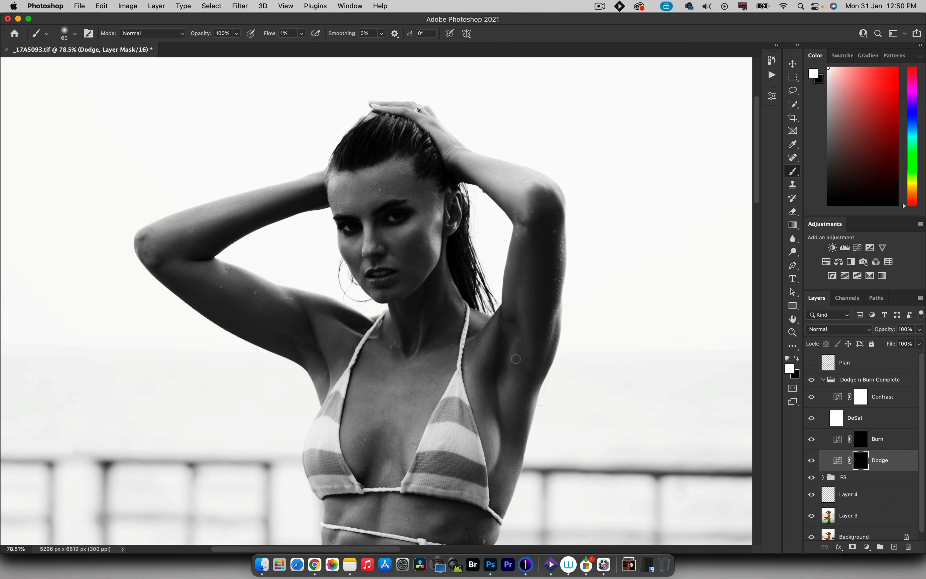
- Dodge the uneven skin on the chest, stomach and legs, varying the brush size between 50 and 90 px
key("bracketleft")
scroll(482, 408, "down", 5)
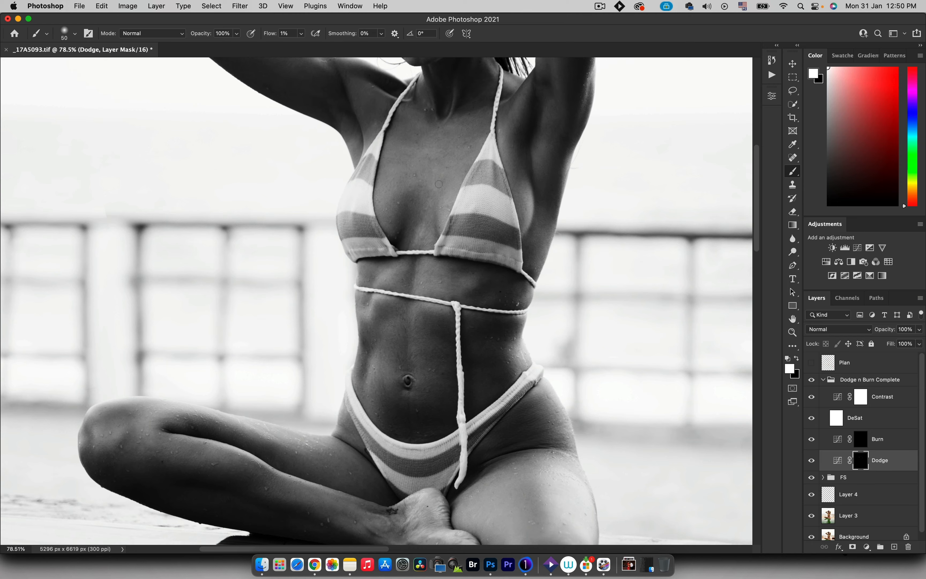
scroll(434, 212, "down", 3)
key("bracketright")
key("bracketright")
key("bracketright")
key("bracketright")
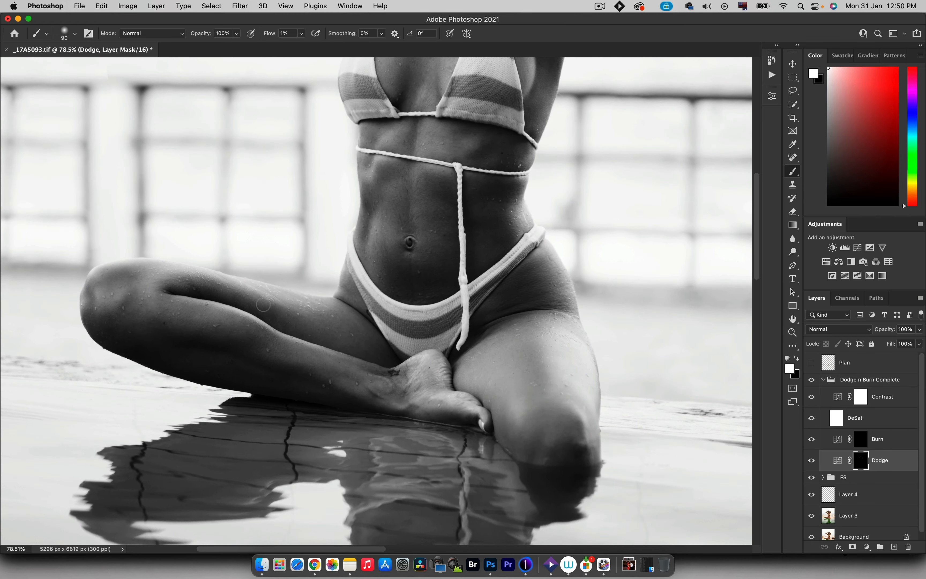
key("bracketleft")
key("bracketleft")
key("bracketleft")
- Dodge the small dark details on the face and upper body with the brush reduced to 20 px
scroll(481, 144, "up", 6)
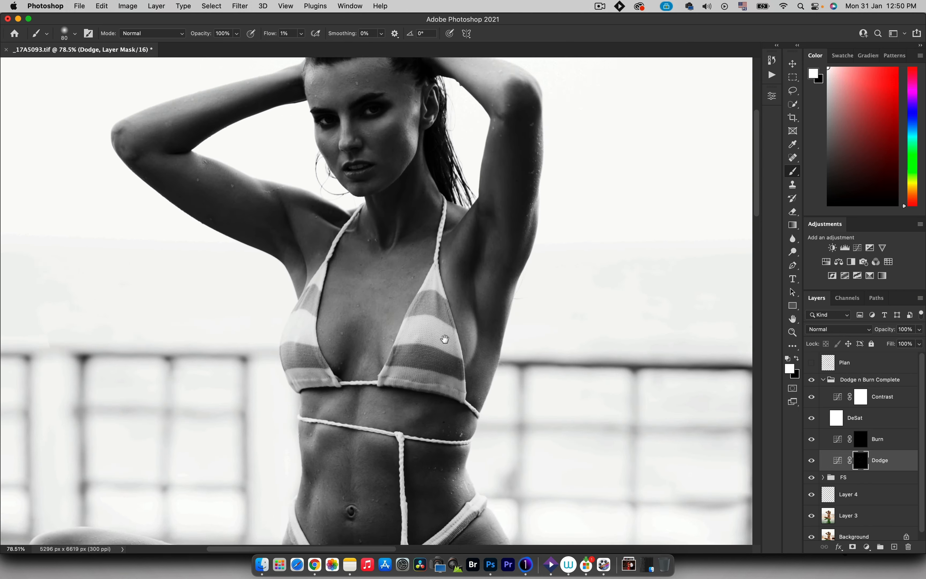
key("bracketleft")
key("bracketleft")
key("bracketleft")
key("bracketleft")
key("bracketleft")
key("bracketleft")
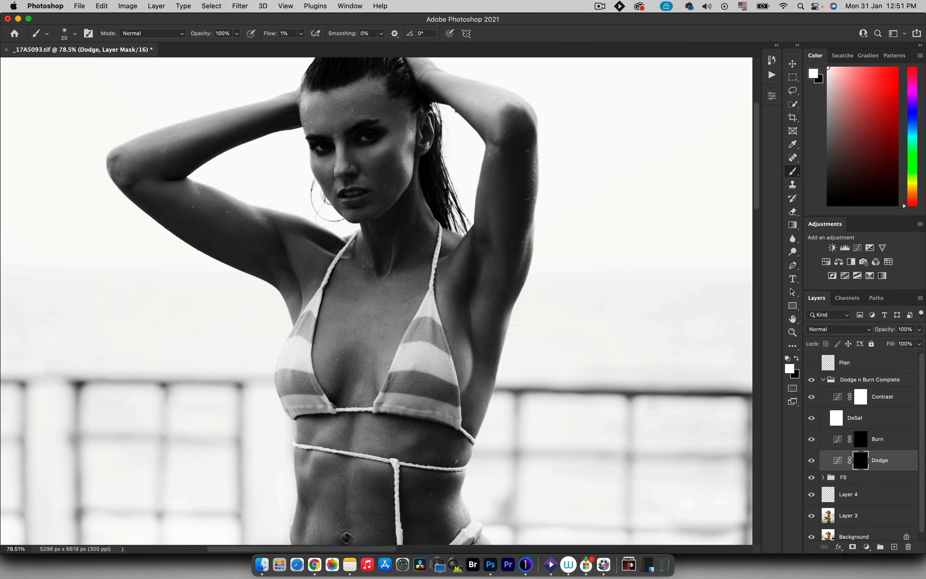
- Hide the Contrast and DeSat layers in the Dodge n Burn Complete group and collapse the group
left_click(823, 379)
left_click(812, 379)
left_click(812, 379)
left_click(822, 380)
left_click_drag(812, 397, 812, 418)
left_click(822, 379)
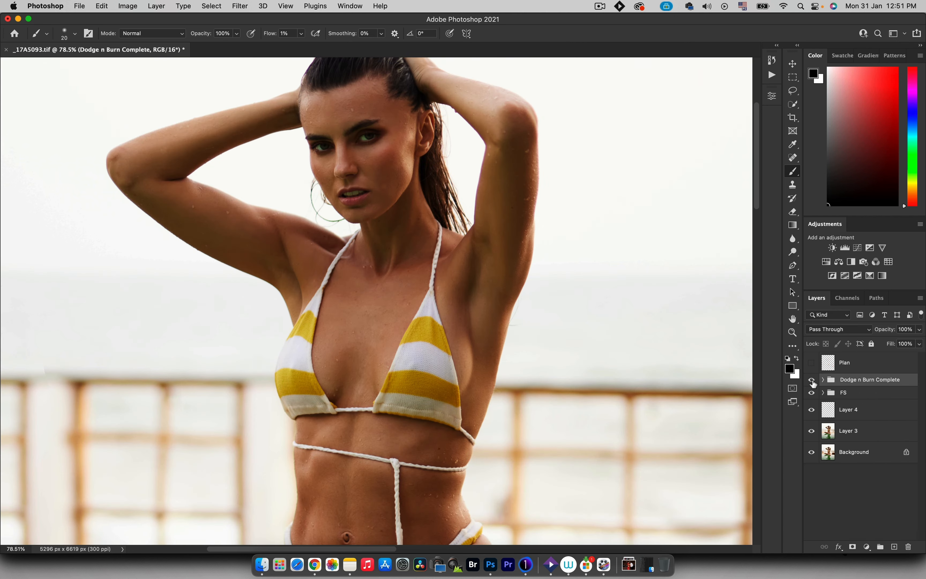
- Compare the full image with the Dodge n Burn Complete group hidden and shown
key("z")
mouse_move(439, 283)
left_mouse_down()
mouse_move(428, 267)
mouse_move(406, 268)
left_mouse_up()
left_click(811, 380)
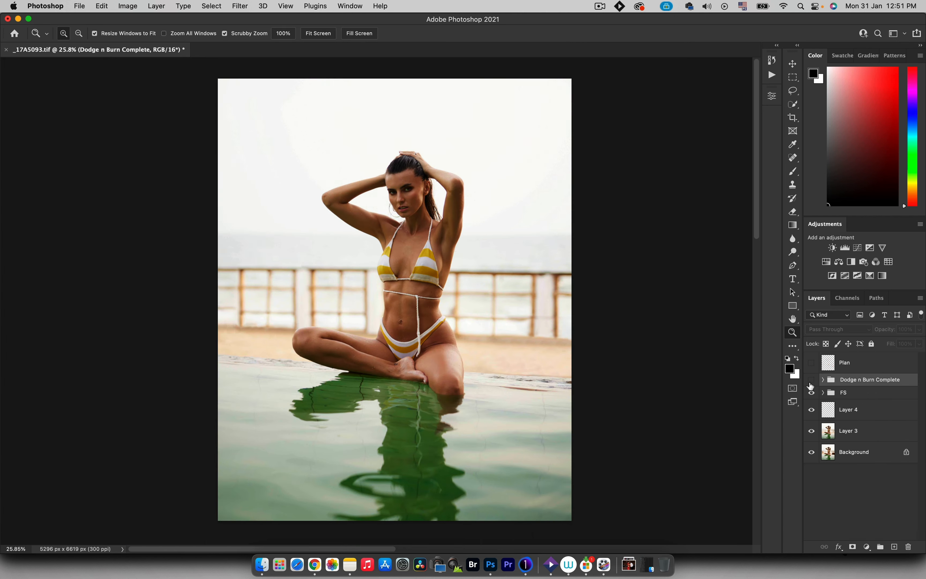
left_click(811, 380)
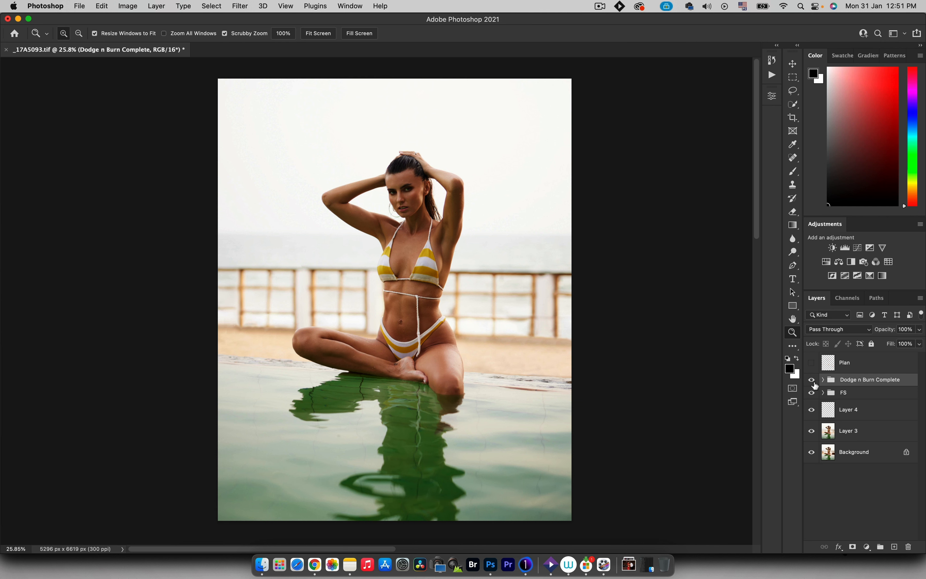
mouse_move(424, 172)
left_mouse_down()
mouse_move(450, 170)
mouse_move(433, 172)
left_mouse_up()
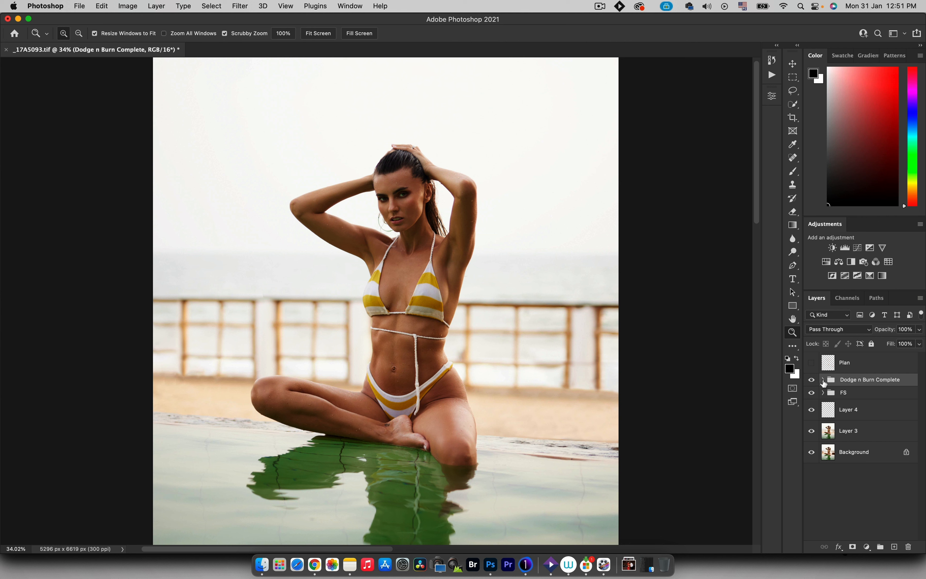
- Select the Burn layer's mask in the Dodge n Burn Complete group and ready a white brush at 1% flow, adjusting its size
left_click(822, 380)
left_click(861, 439)
key("b")
key("x")
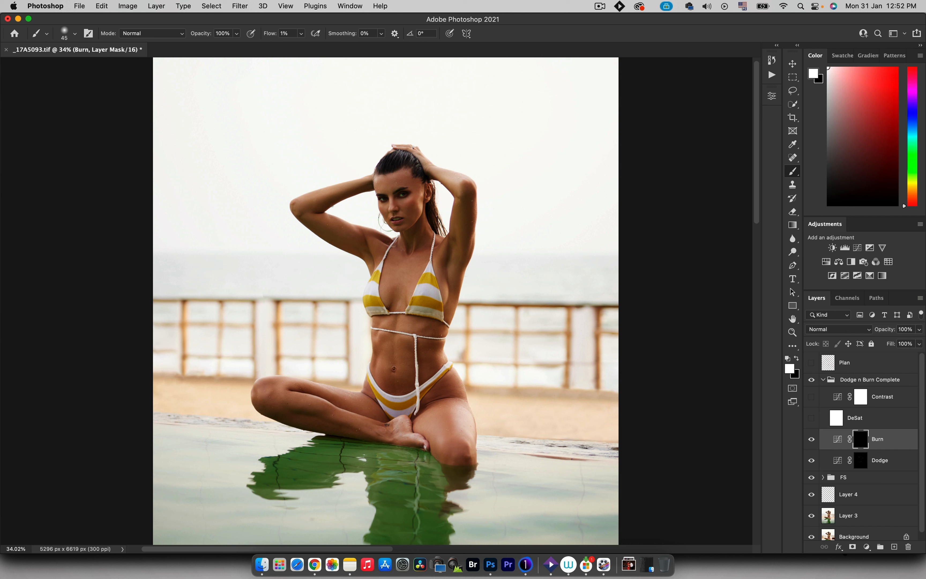
key("bracketright")
key("bracketright")
key("bracketleft")
key("bracketleft")
key("bracketleft")
key("bracketleft")
- Check the overall dodge and burn effect, collapse the group, and review the retouching marks on the Plan layer
left_click(811, 383)
key("z")
left_click_drag(423, 254, 395, 255)
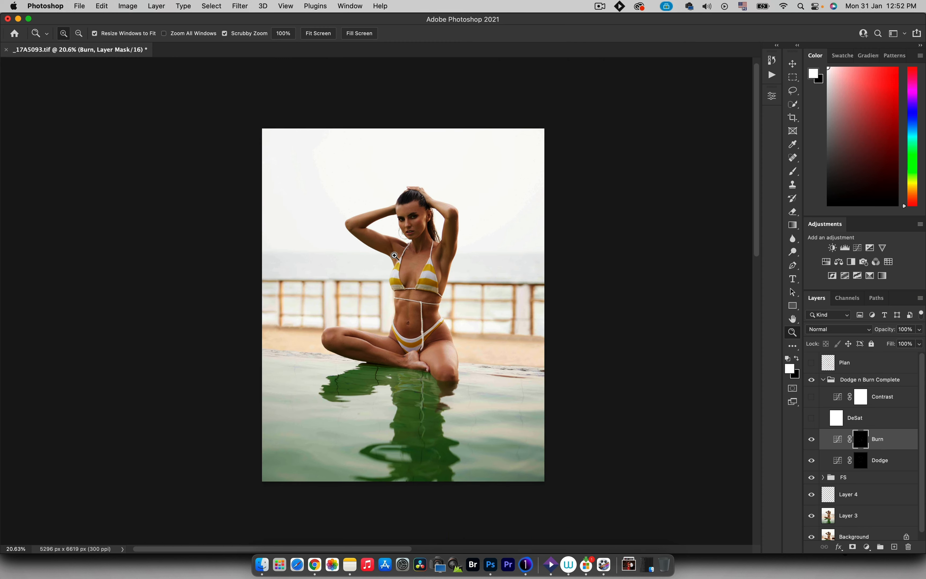
left_click(823, 380)
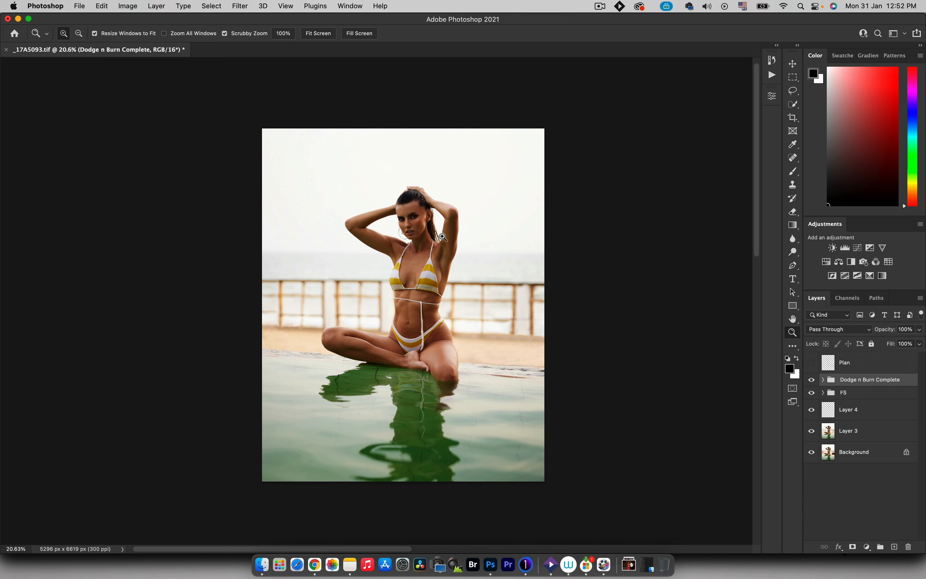
left_click_drag(440, 236, 470, 225)
left_click(811, 362)
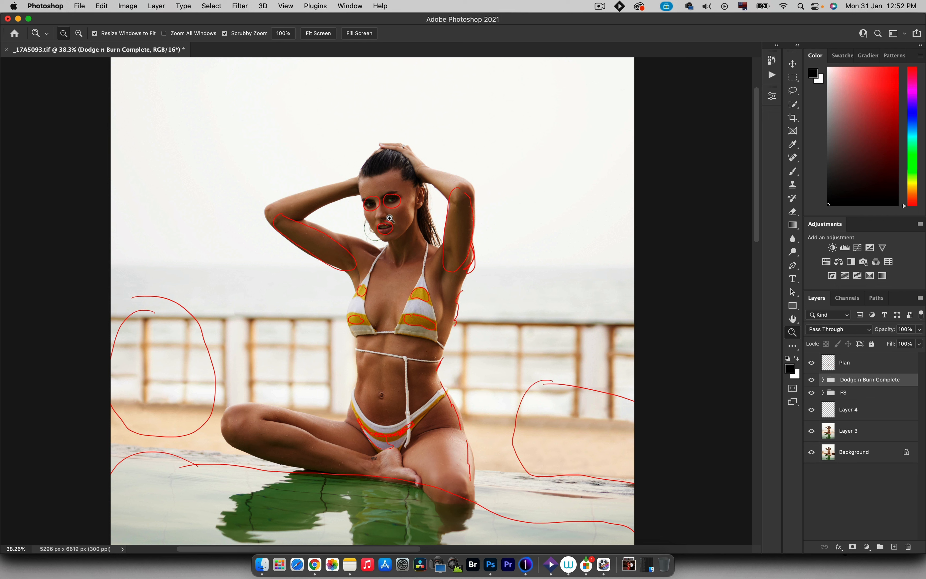
left_click(811, 362)
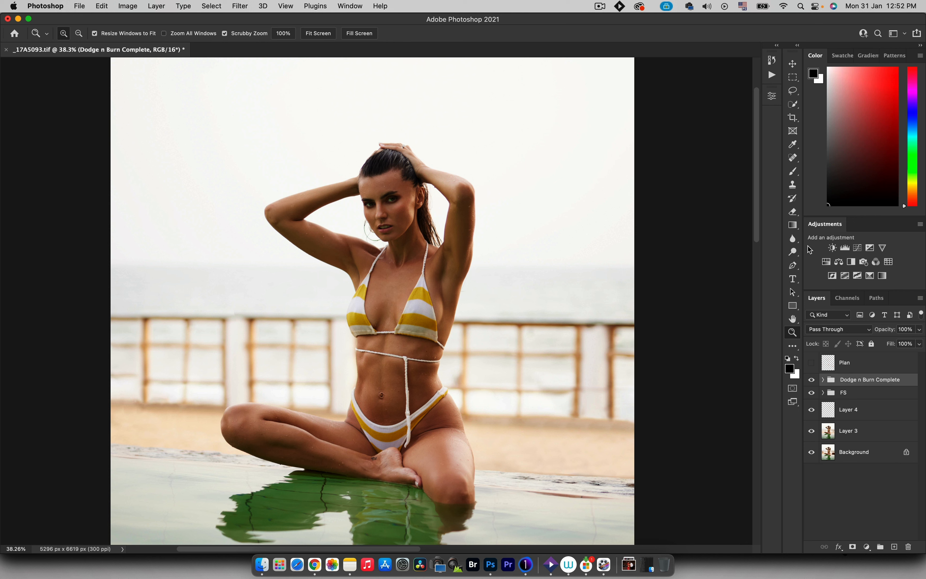
- Add a Hue/Saturation adjustment layer above the Dodge n Burn Complete group and target the Yellows by sampling the image
left_click(827, 262)
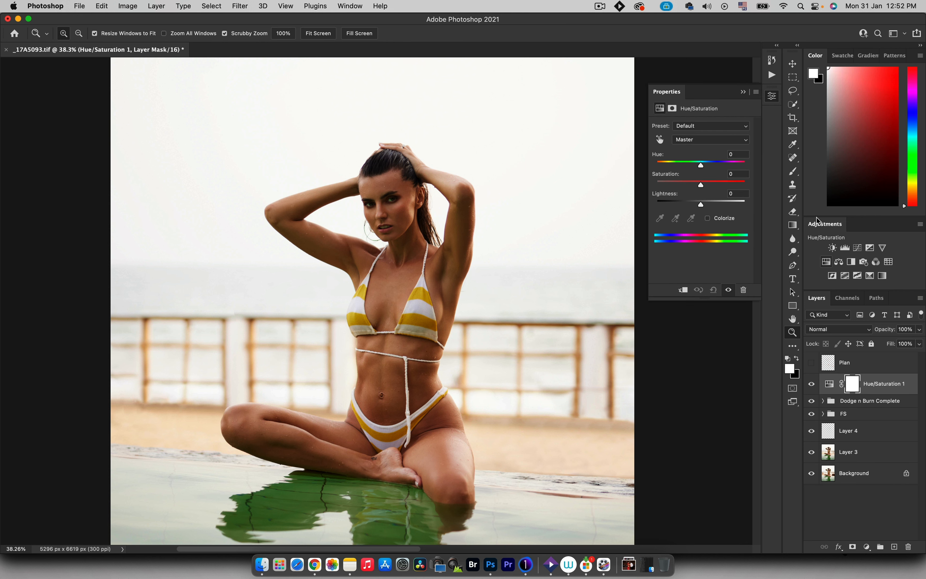
left_click(663, 141)
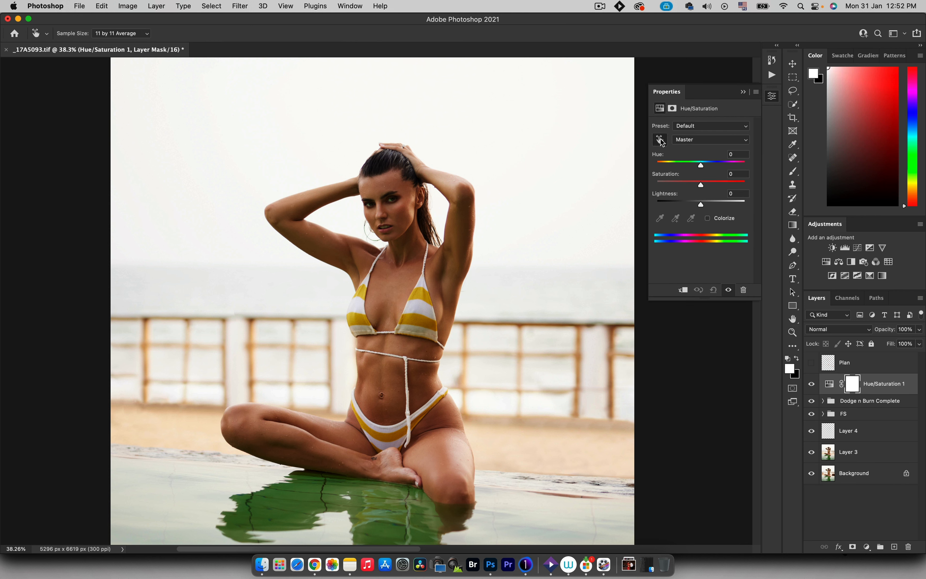
left_click(456, 224)
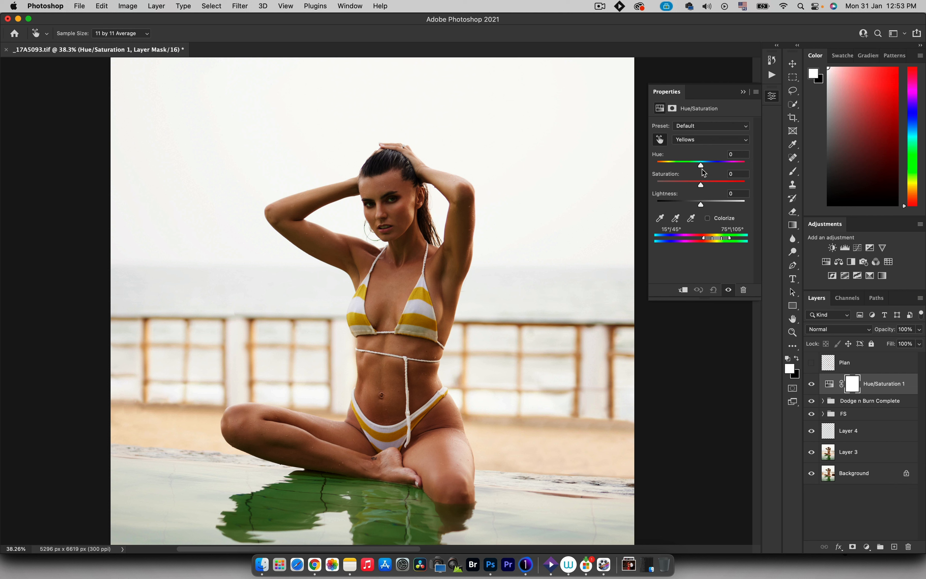
- Narrow the Yellows range to 29°/54° and 73°\93° using a temporary +100 saturation, and reset the saturation to 0
left_click(660, 138)
left_click_drag(700, 187, 763, 181)
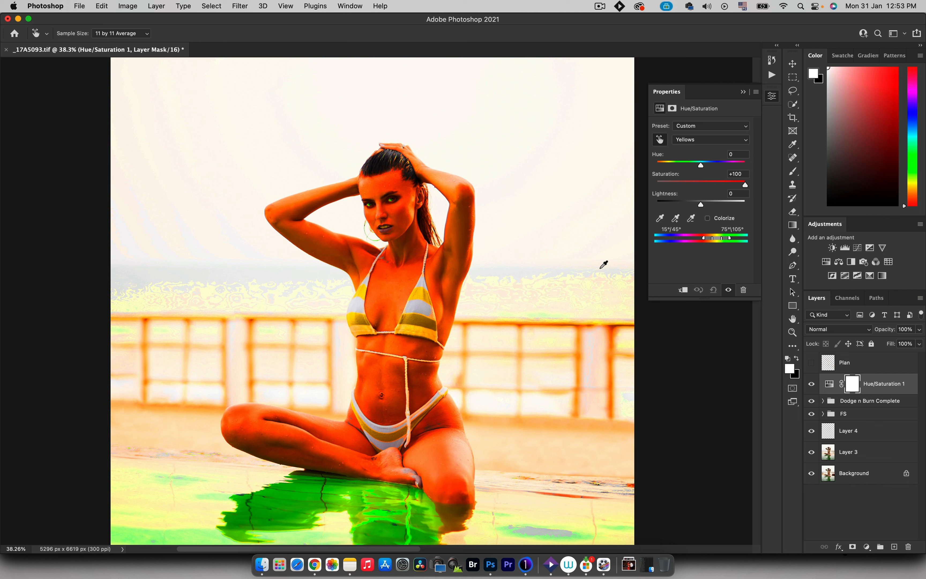
left_click_drag(647, 300, 548, 305)
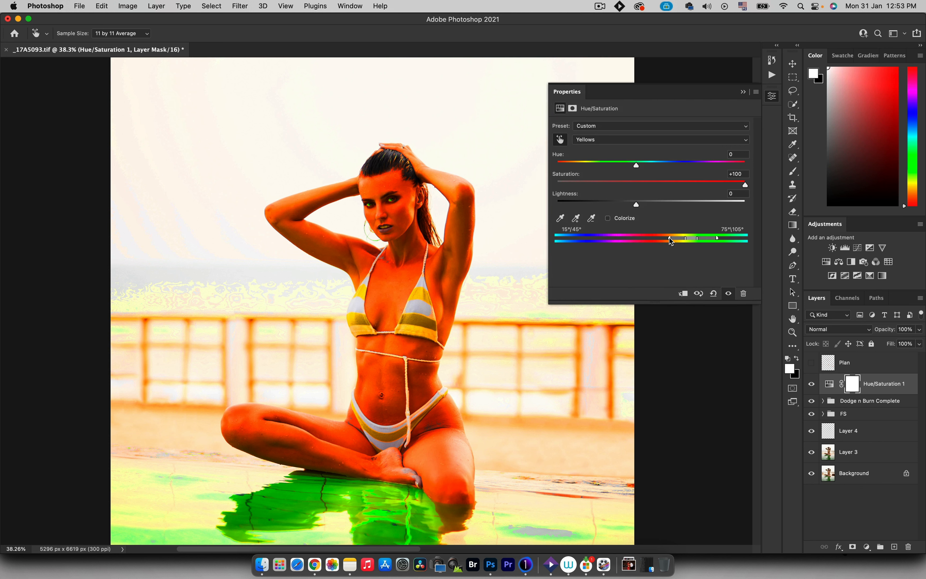
mouse_move(670, 238)
left_mouse_down()
mouse_move(716, 240)
mouse_move(685, 238)
left_mouse_up()
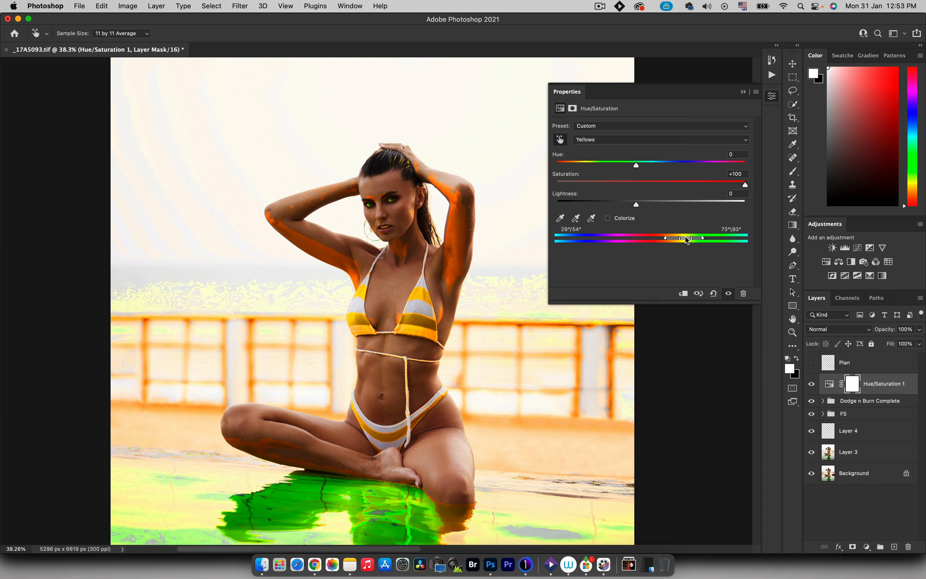
double_click(741, 171)
type("0")
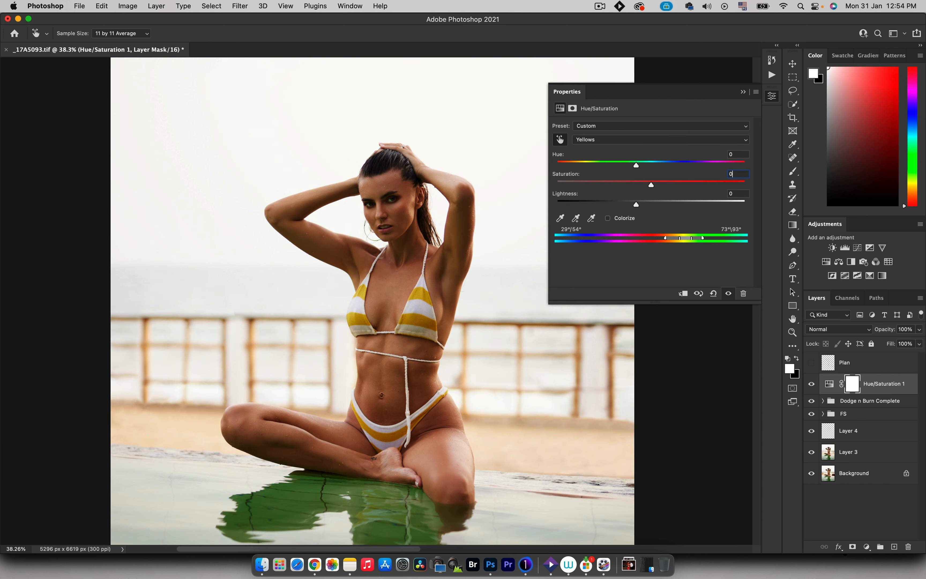
- Shift the Yellows to orange with hue -20, saturation +7 and lightness -6
left_click_drag(637, 165, 631, 165)
type("7")
key("Return")
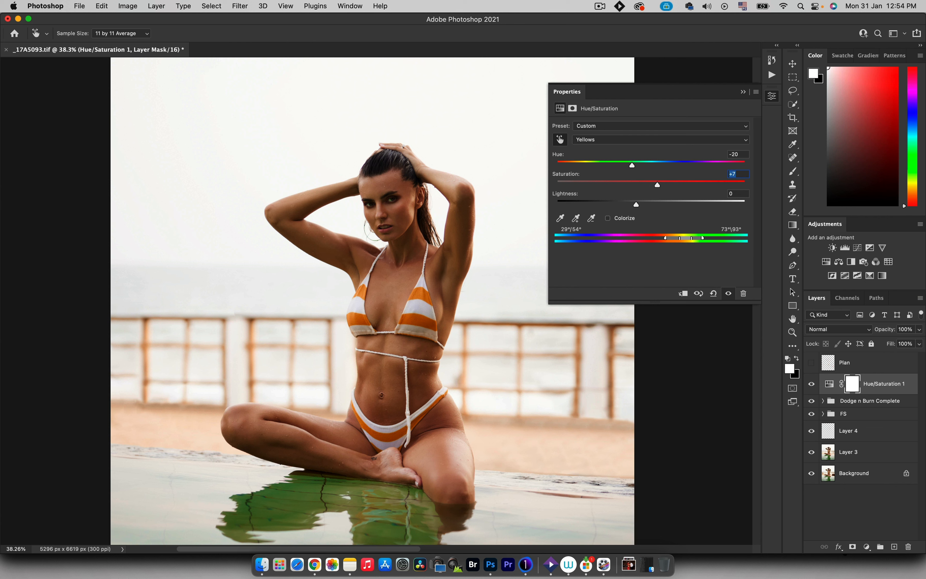
left_click_drag(636, 204, 647, 205)
- Compare the bikini and skin colours with the Hue/Saturation 1 layer hidden and shown
left_click(811, 383)
left_click(811, 383)
left_click(811, 383)
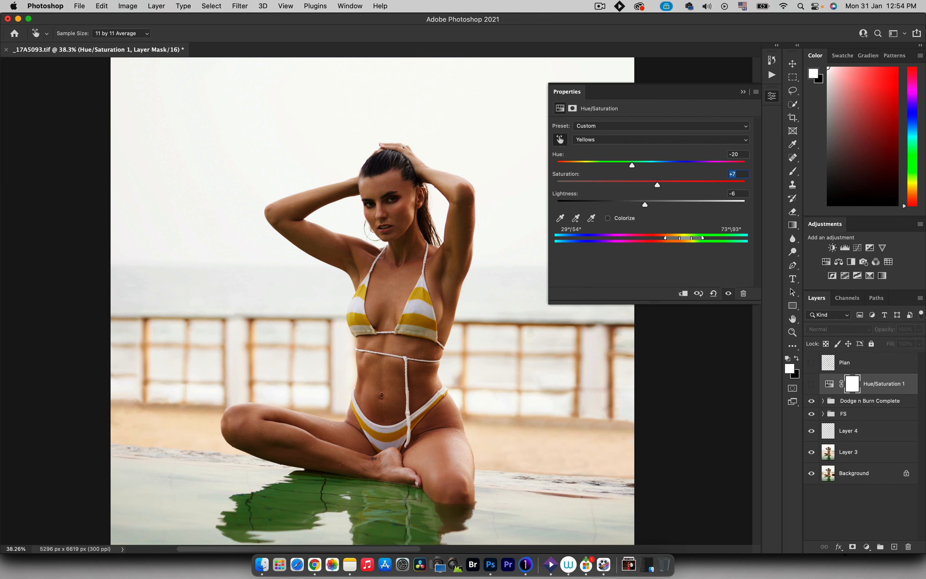
left_click(811, 384)
left_click(812, 383)
left_click(812, 383)
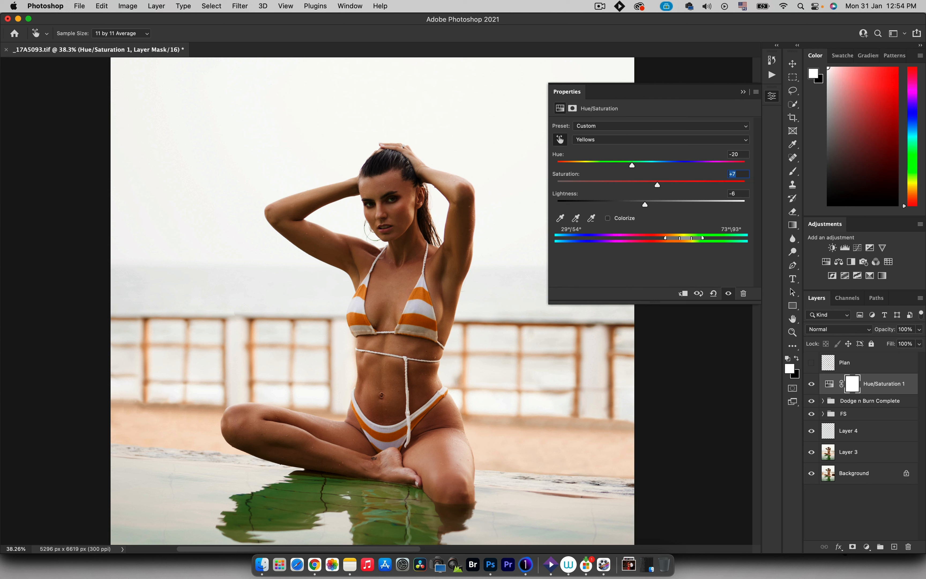
left_click(812, 383)
left_click(812, 384)
left_click(811, 383)
left_click(812, 383)
- Add a second Hue/Saturation adjustment layer and target the Greens by sampling the pool water
key("z")
left_click_drag(493, 186, 438, 186)
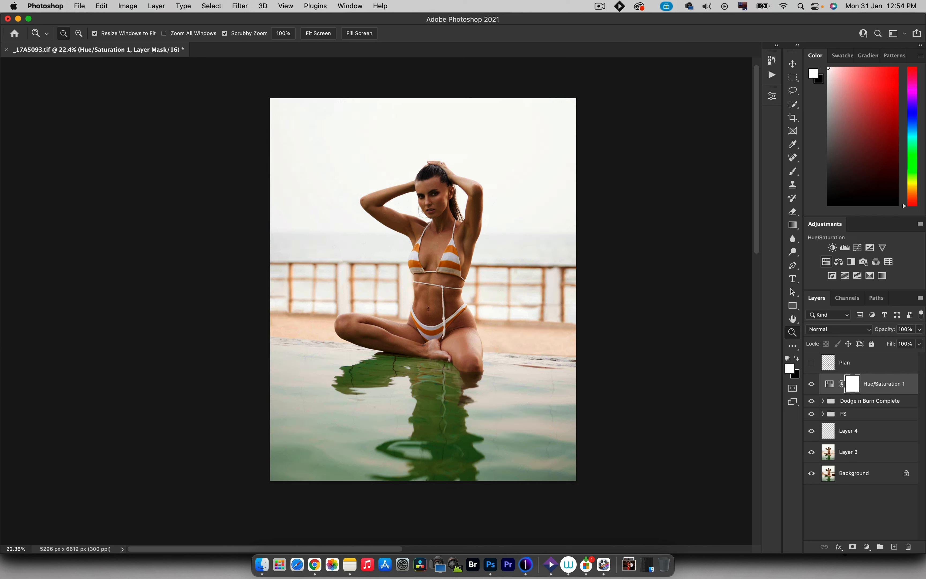
left_click(826, 262)
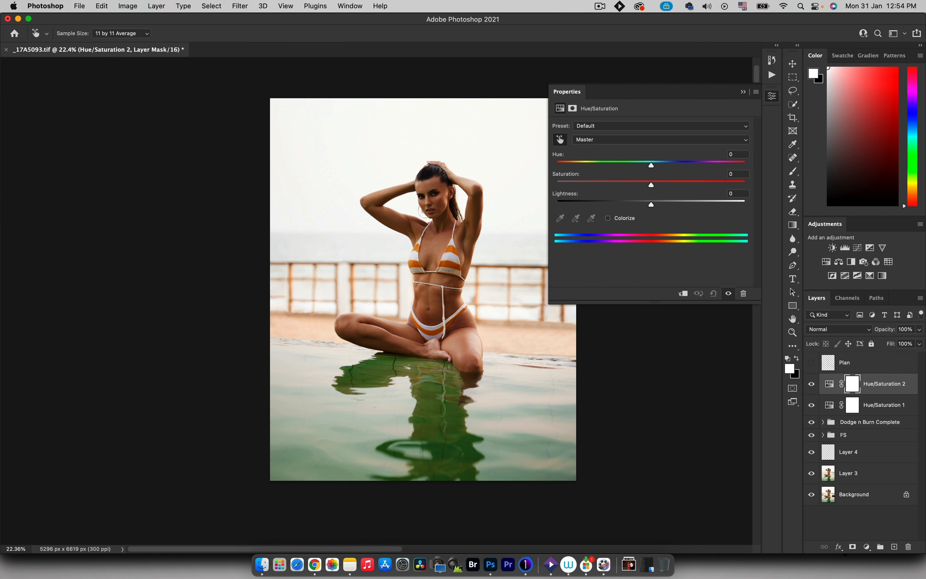
left_click(438, 415)
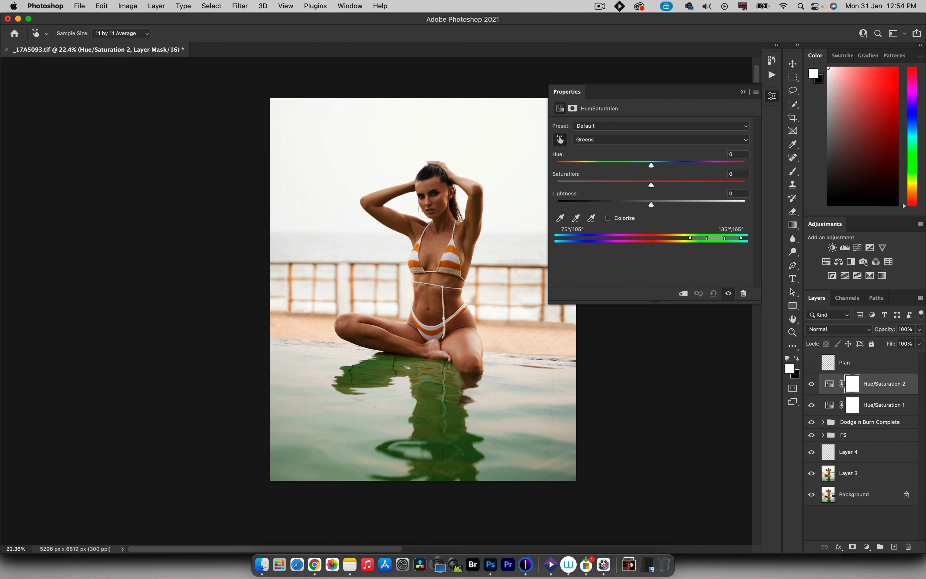
- Widen the Greens range to 38°/91° and 146°\178° using a temporary +100 saturation, and reset the saturation to 0
left_click_drag(651, 185, 746, 185)
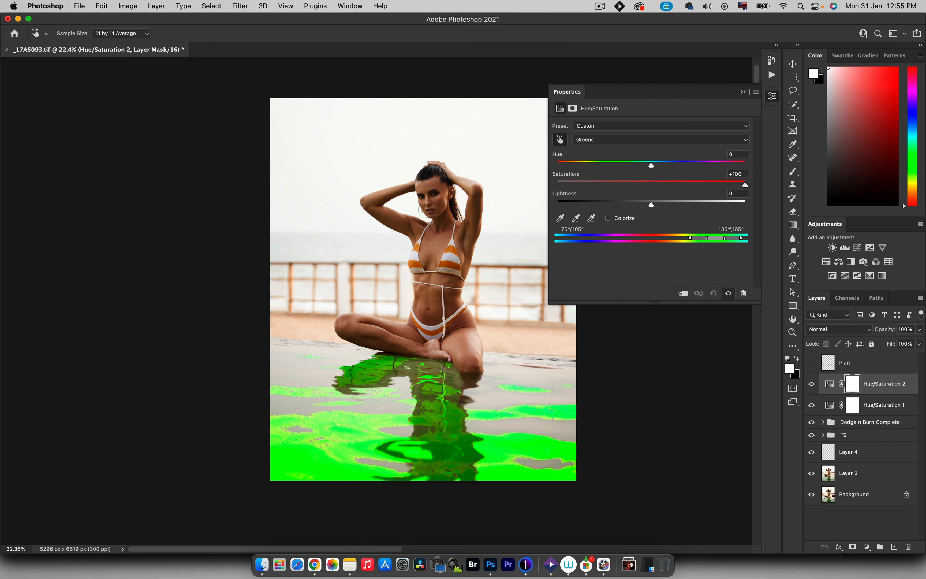
mouse_move(690, 238)
left_mouse_down()
mouse_move(660, 238)
mouse_move(673, 238)
left_mouse_up()
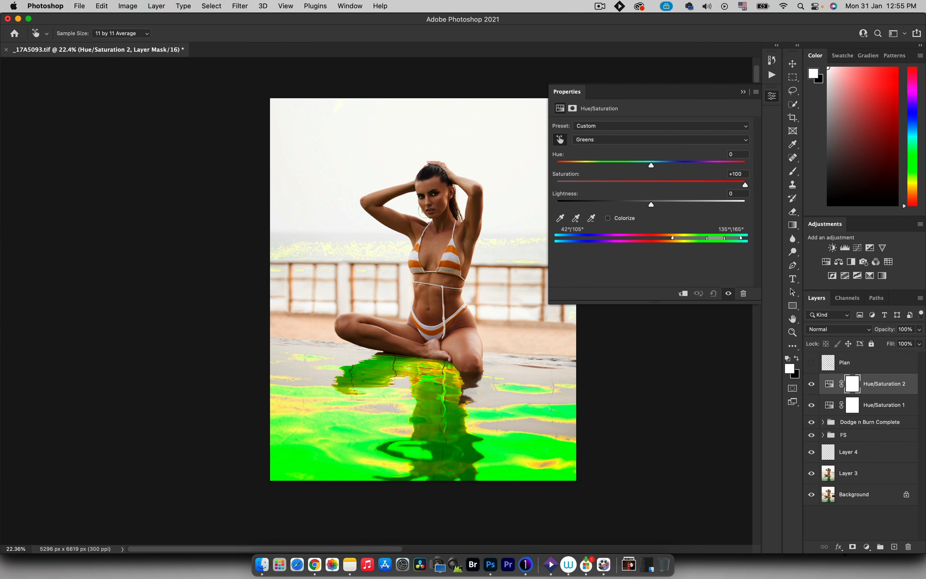
left_click_drag(704, 238, 701, 238)
left_click_drag(696, 237, 747, 238)
left_click_drag(671, 238, 670, 238)
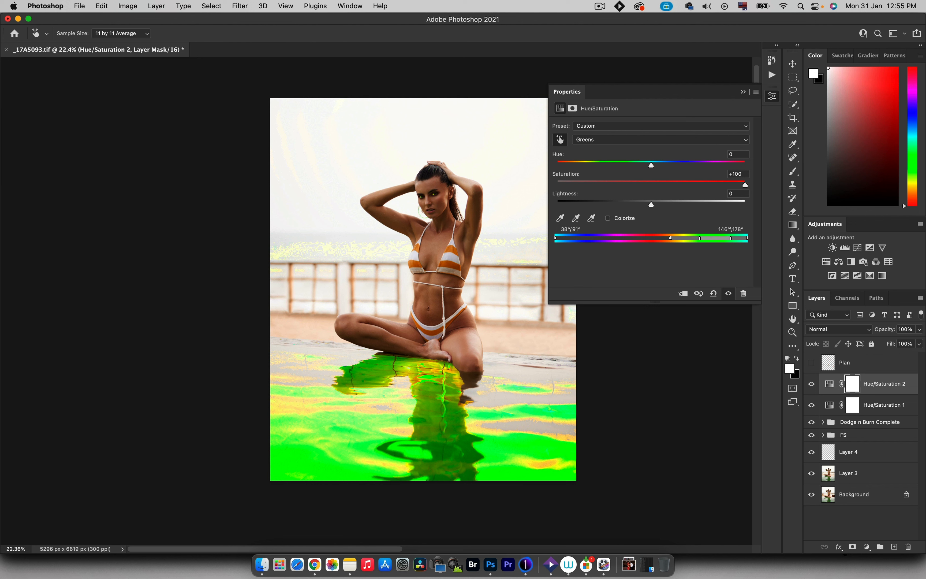
left_click_drag(738, 175, 727, 175)
type("0")
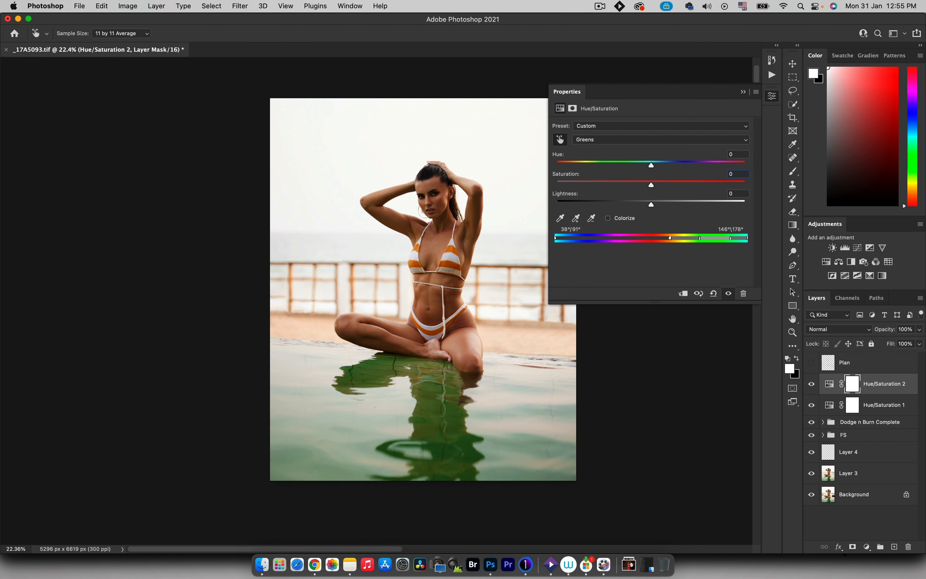
- Recolour the pool's Greens with hue +62, saturation -46 and lightness +27, and collapse the adjustment settings
left_click_drag(651, 165, 676, 205)
key("Down")
key("Down")
key("Down")
key("Down")
key("Down")
key("Down")
key("Down")
key("Down")
left_click_drag(682, 165, 700, 165)
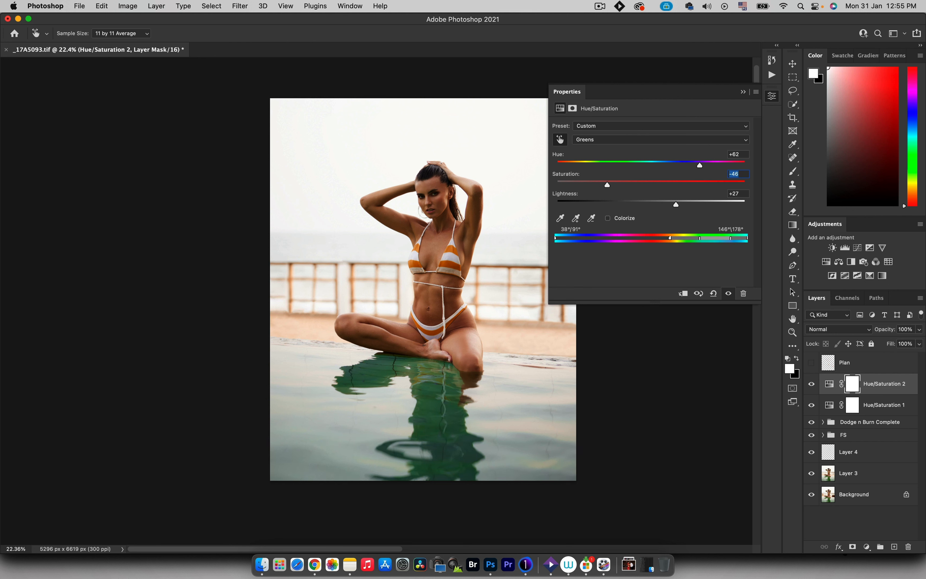
left_click(743, 92)
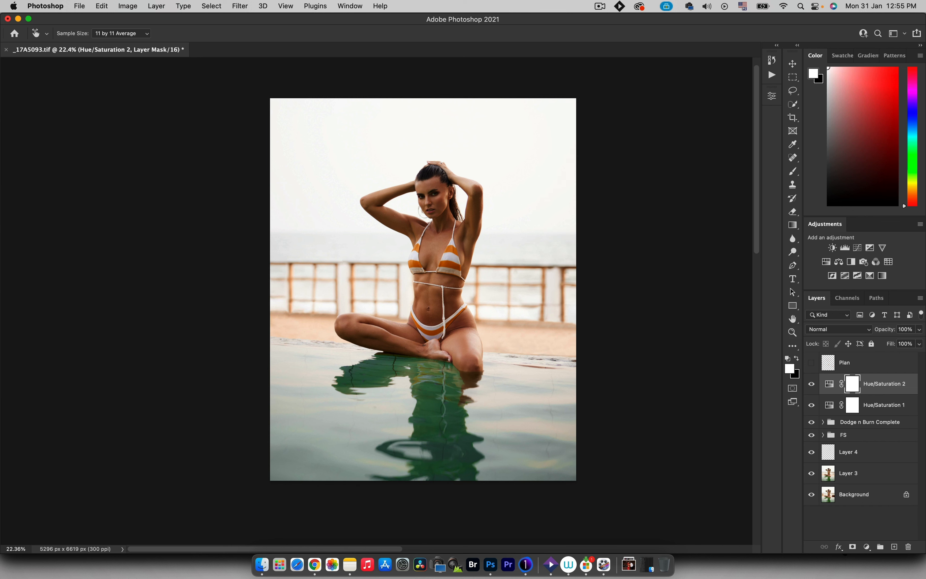
- Paint black at 100% flow on the Hue/Saturation 2 mask over the model and background, and check the result against the hidden layer
key("b")
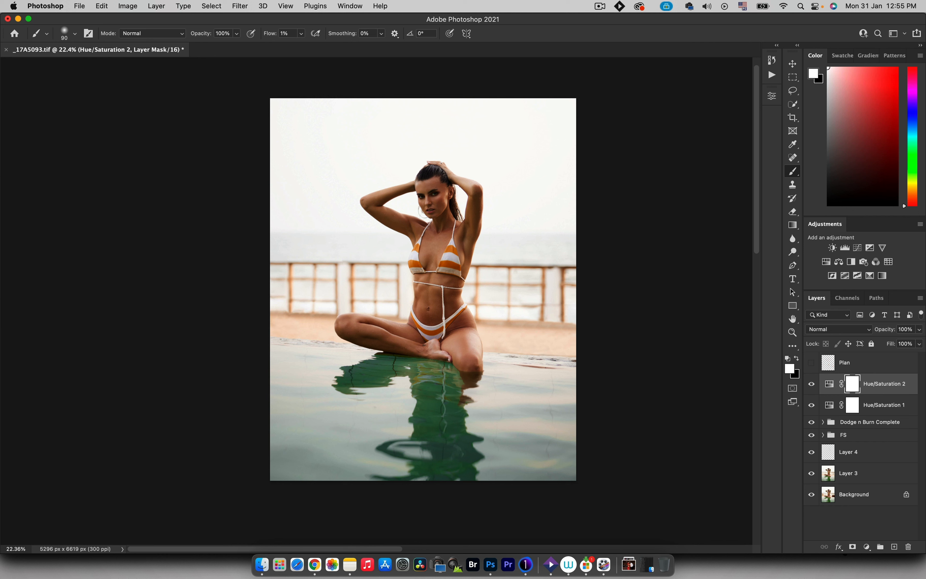
key("x")
mouse_move(440, 183)
left_mouse_down()
mouse_move(466, 183)
mouse_move(466, 196)
left_mouse_up()
left_click_drag(457, 182, 456, 183)
key("shift+0")
left_click_drag(429, 199, 441, 292)
left_click_drag(440, 292, 428, 292)
left_click_drag(429, 326, 439, 295)
left_click_drag(438, 267, 446, 268)
left_click_drag(291, 254, 561, 281)
left_click(812, 384)
left_click(811, 384)
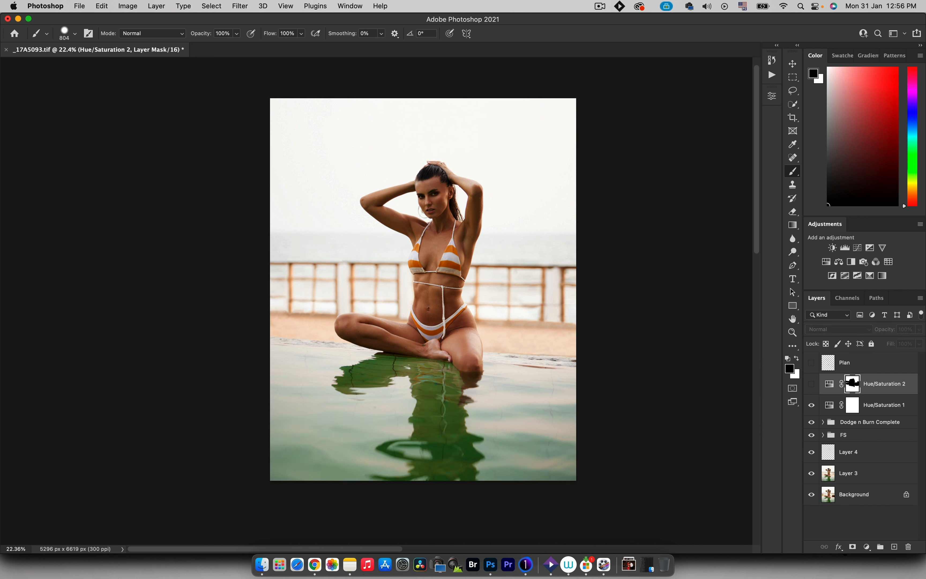
- Run the Colour Grade action and select the Color Lookup 1 layer in its group
key("z")
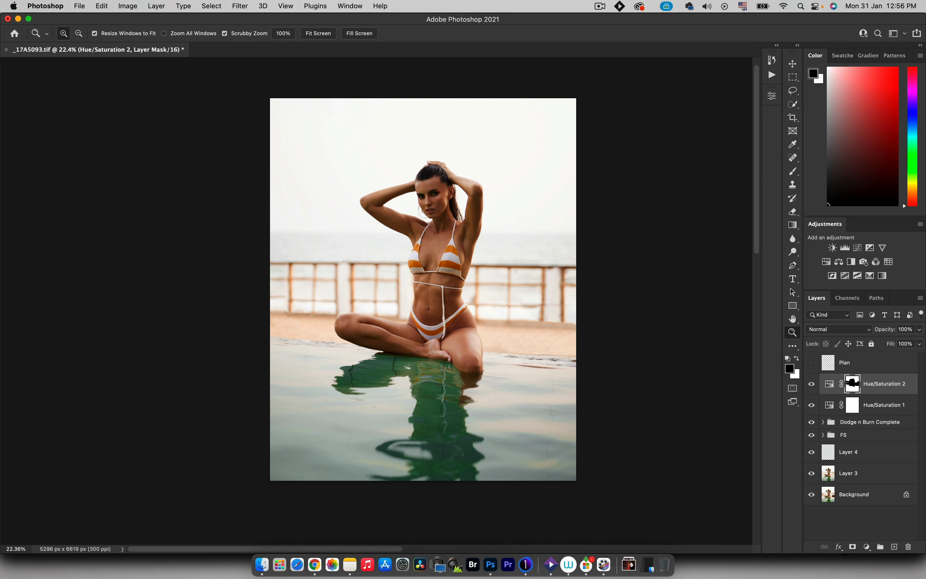
mouse_move(437, 265)
left_mouse_down()
mouse_move(418, 265)
mouse_move(446, 265)
left_mouse_up()
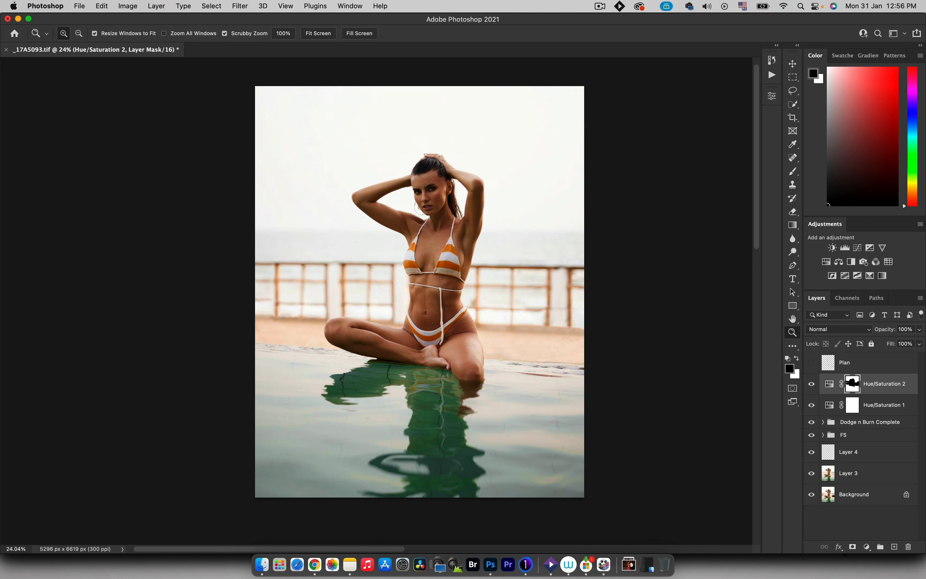
left_click(771, 75)
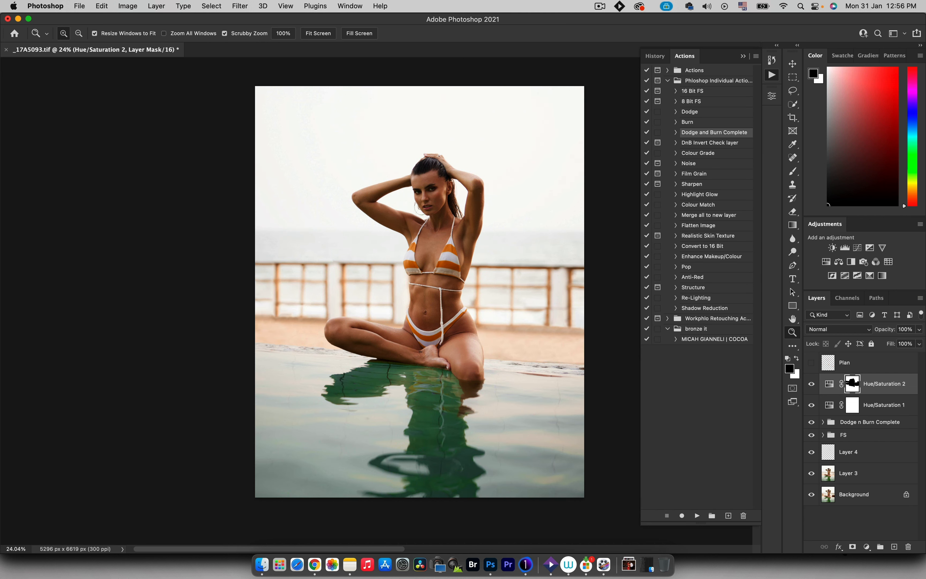
left_click(698, 153)
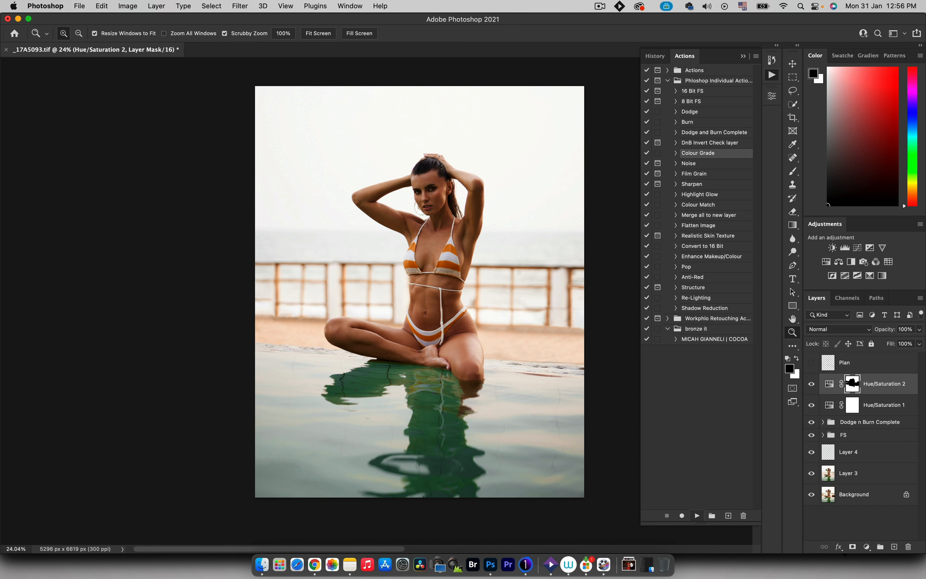
left_click(697, 515)
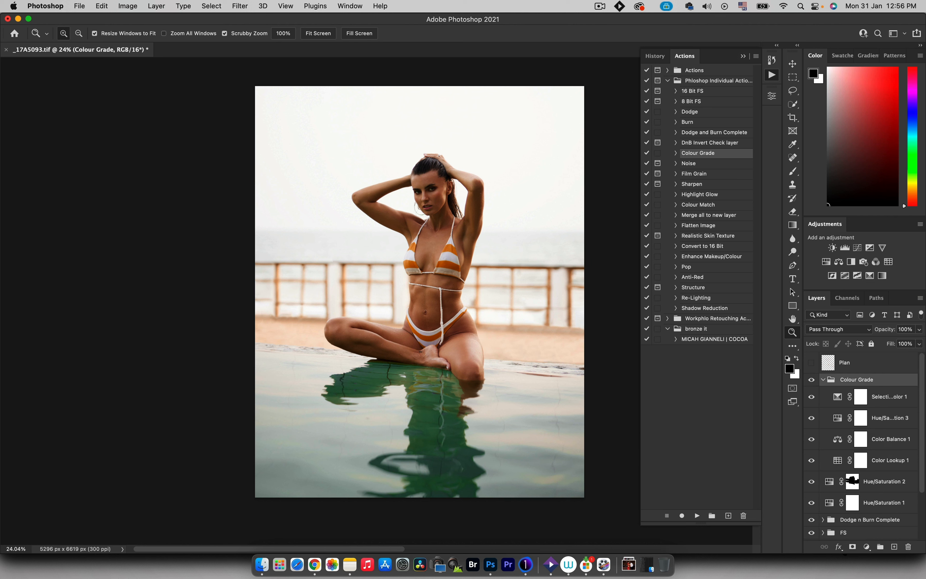
left_click(890, 460)
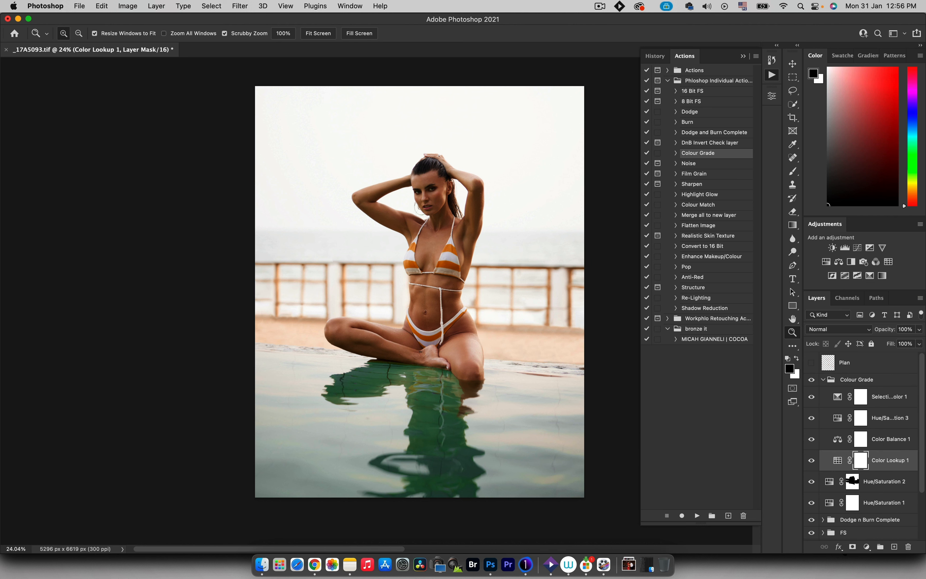
- Set the Color Balance 1 midtones to red +5, magenta -3 and yellow -6
double_click(838, 460)
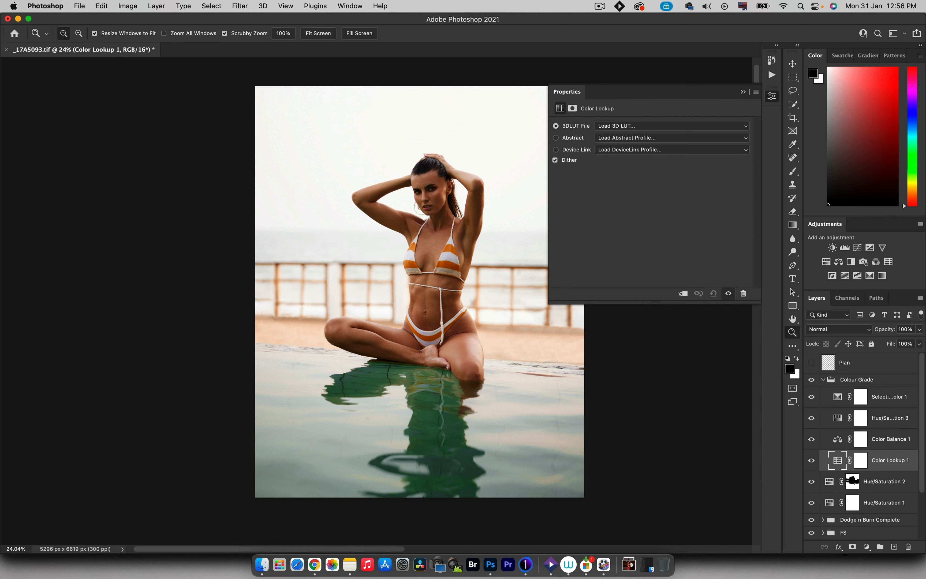
left_click(743, 92)
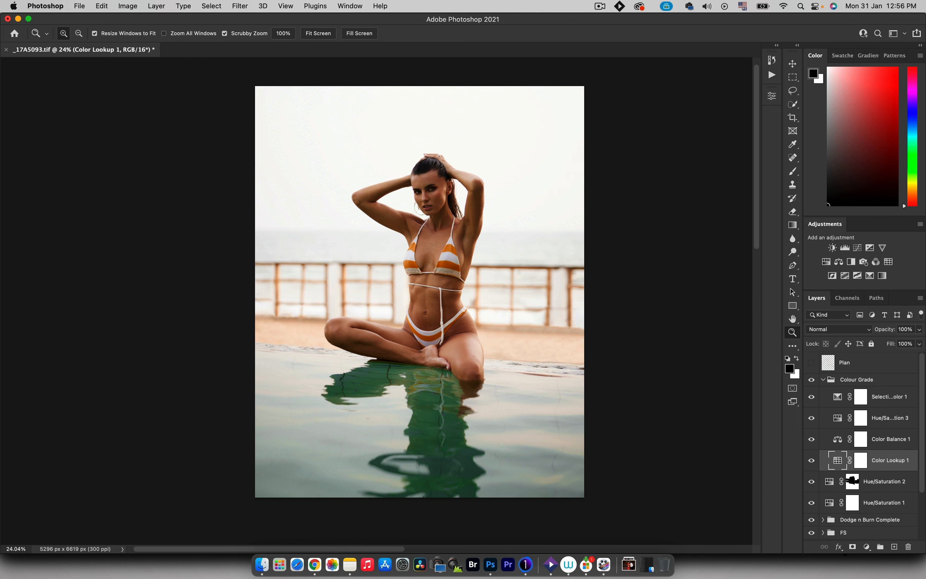
double_click(838, 440)
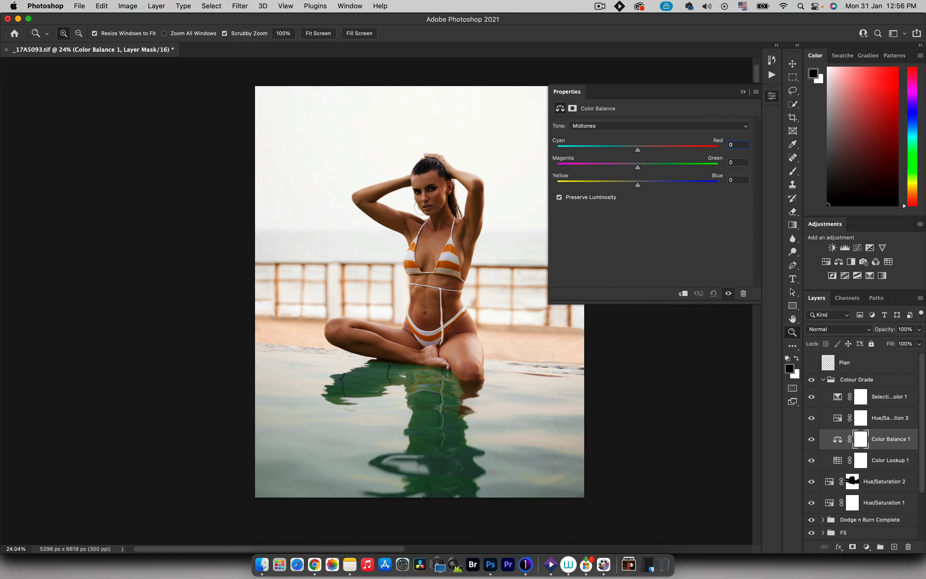
left_click_drag(638, 150, 640, 150)
key("Up")
left_click_drag(638, 185, 630, 185)
left_click_drag(637, 167, 635, 167)
- Set the Color Balance 1 shadows to green +4 and blue +4, adjust their cyan–red balance, and compare with the adjustment hidden
left_click(625, 127)
left_click(622, 119)
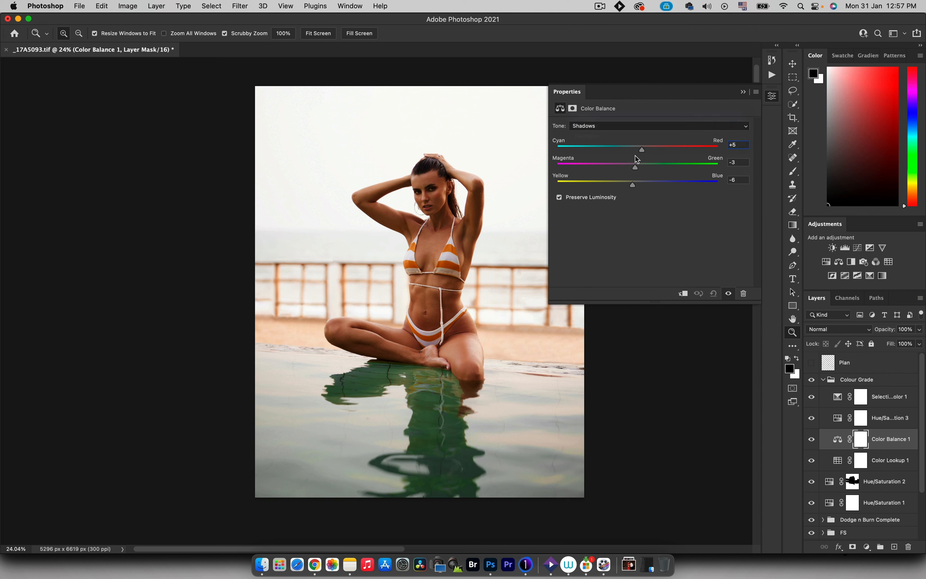
left_click_drag(638, 184, 644, 187)
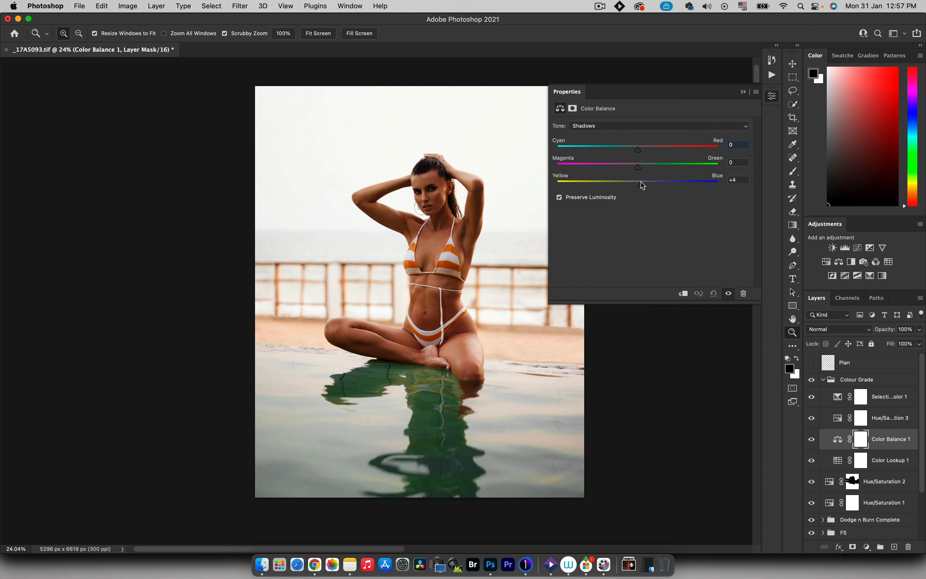
left_click_drag(638, 167, 638, 168)
left_click_drag(644, 169, 640, 147)
left_click(729, 293)
left_click(729, 293)
- Set the Color Balance 1 highlights to red +1, green +2 and yellow -5, and compare with the layer hidden
left_click(624, 127)
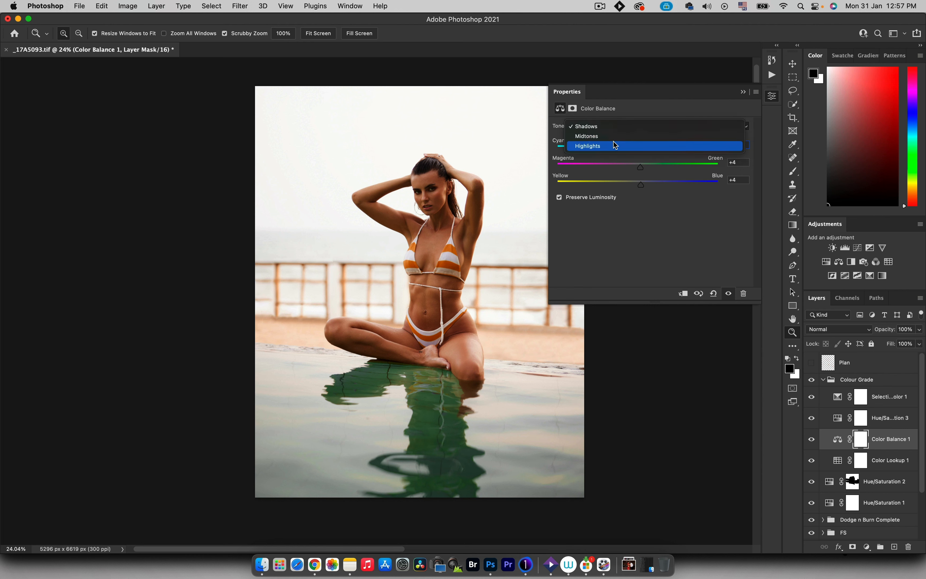
left_click(614, 148)
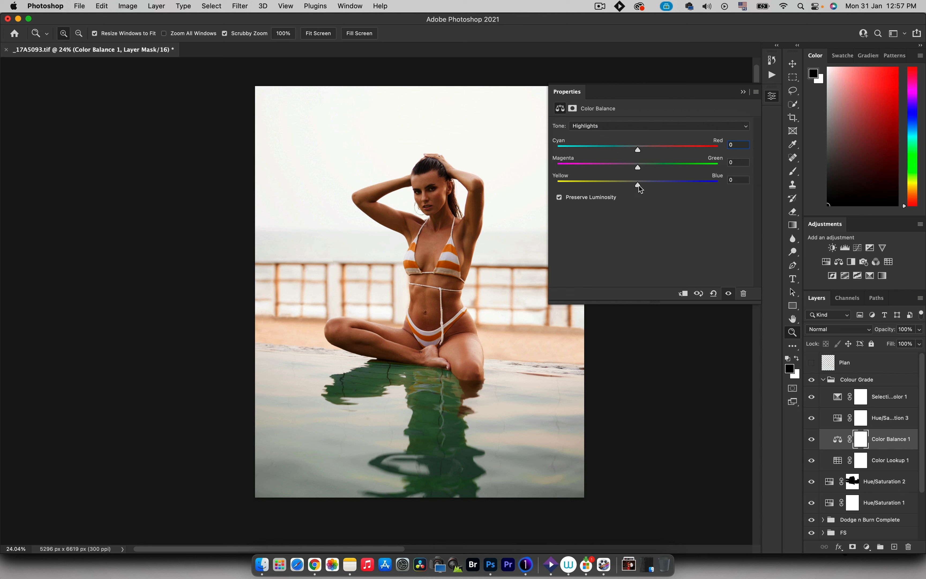
left_click_drag(639, 186, 629, 186)
left_click_drag(638, 167, 637, 149)
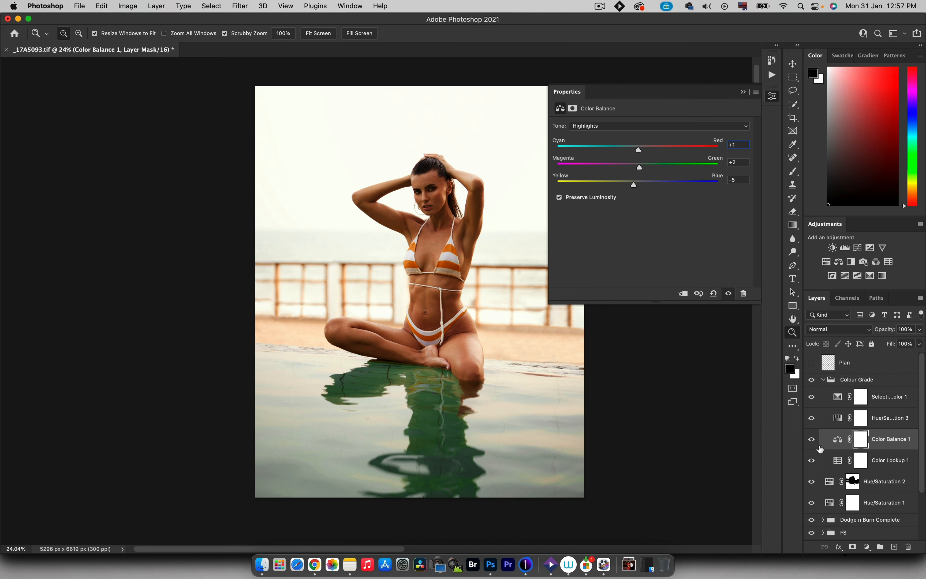
left_click(812, 441)
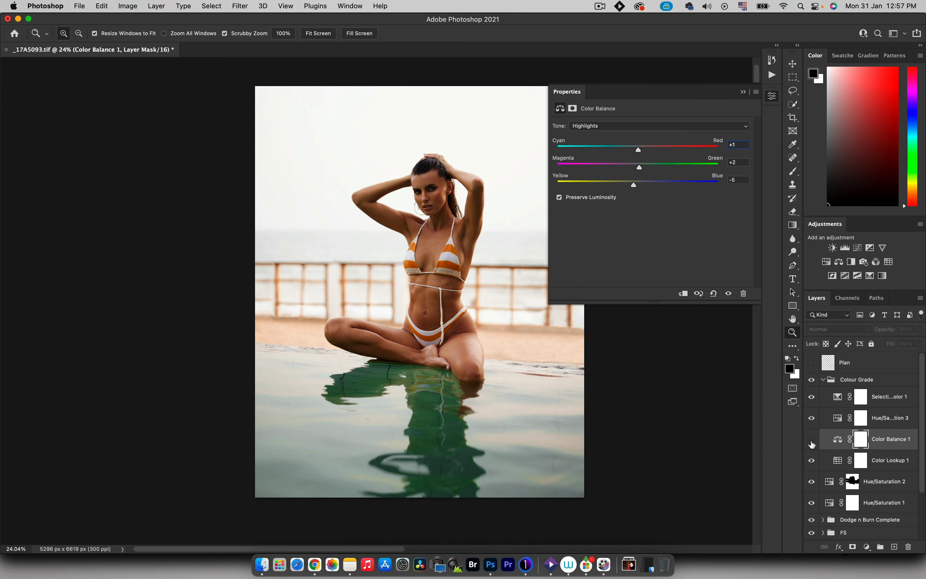
left_click(812, 441)
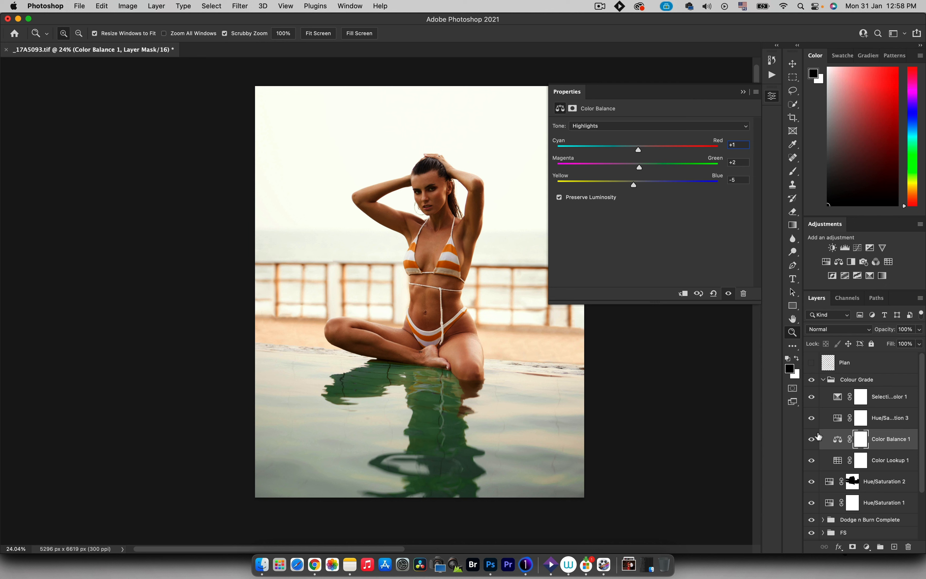
- In the Hue/Saturation 3 adjustment, set the Greens to hue +12, saturation -13 and lightness -3
left_click(837, 421)
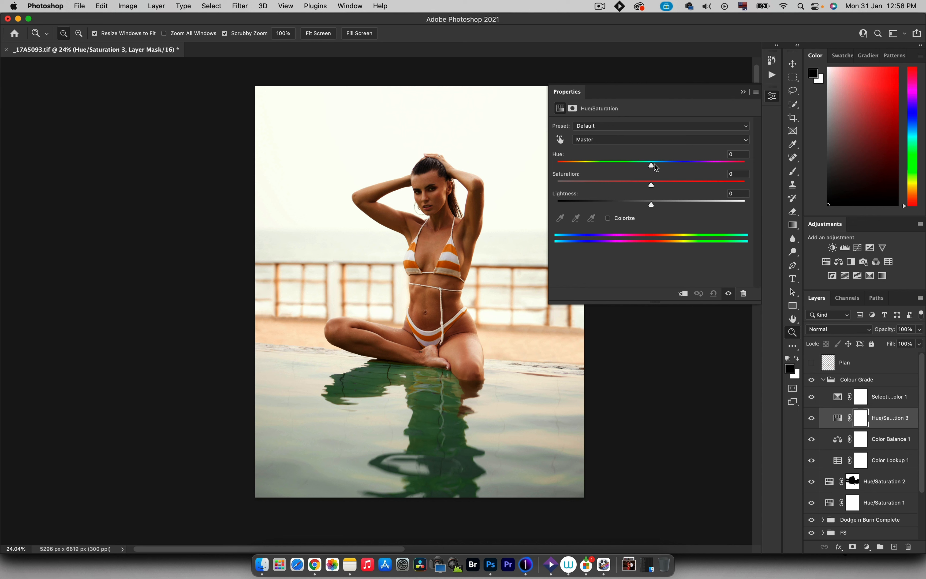
left_click(641, 139)
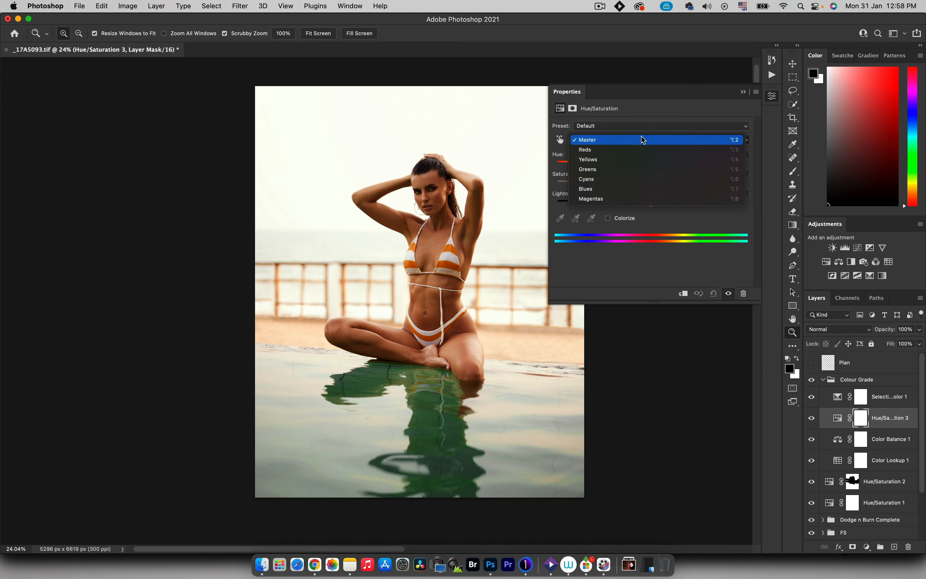
left_click(641, 171)
mouse_move(654, 165)
left_mouse_down()
mouse_move(639, 163)
mouse_move(672, 160)
mouse_move(660, 163)
left_mouse_up()
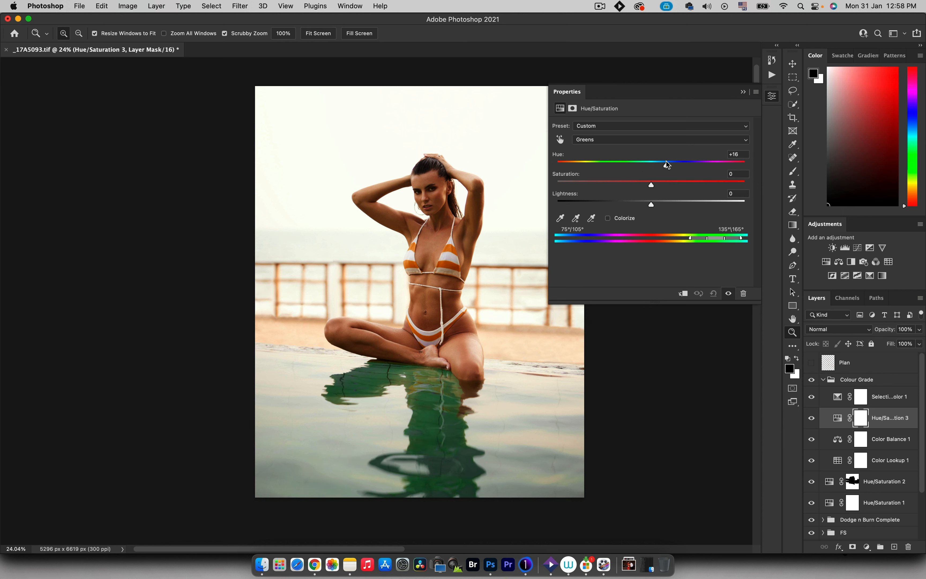
mouse_move(652, 185)
left_mouse_down()
mouse_move(637, 187)
mouse_move(651, 203)
mouse_move(633, 203)
mouse_move(648, 202)
left_mouse_up()
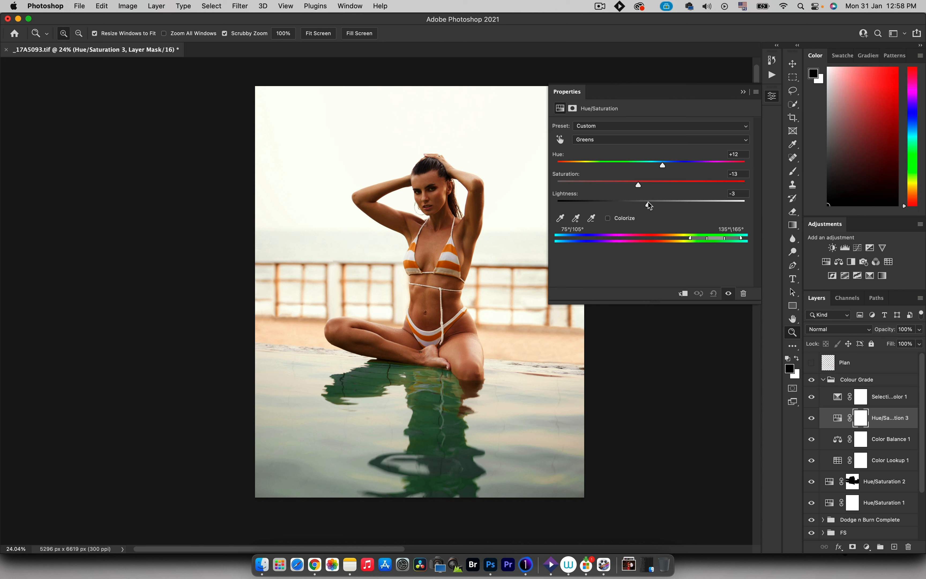
- Set the Hue/Saturation 3 Cyans to hue +12, saturation -15 and lightness -20
left_click(640, 140)
left_click(635, 152)
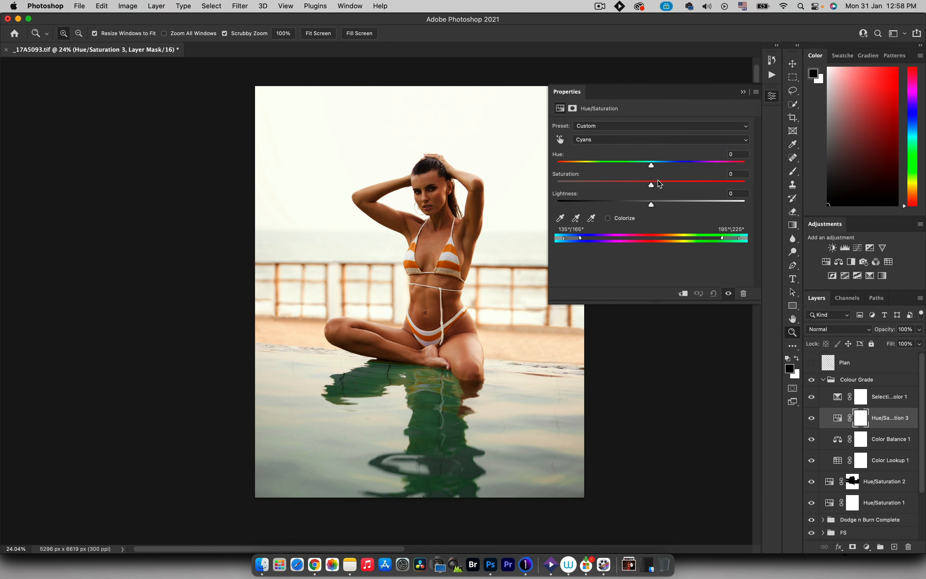
left_click_drag(652, 187, 633, 205)
left_click_drag(652, 165, 663, 162)
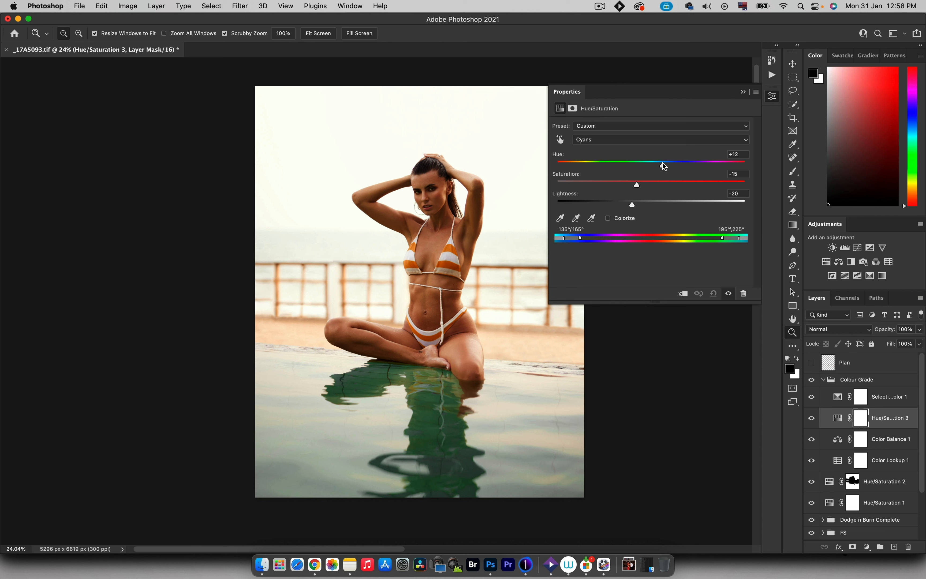
- Set the Hue/Saturation 3 Blues to saturation -17 and lightness -24, raise their hue slightly, and collapse the adjustment settings
left_click(637, 139)
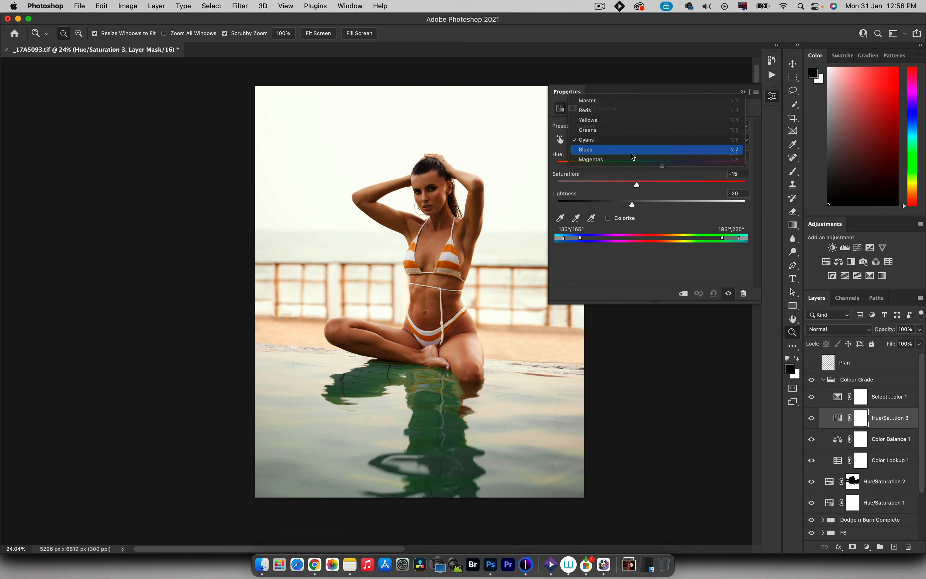
left_click(634, 150)
left_click_drag(652, 184, 631, 206)
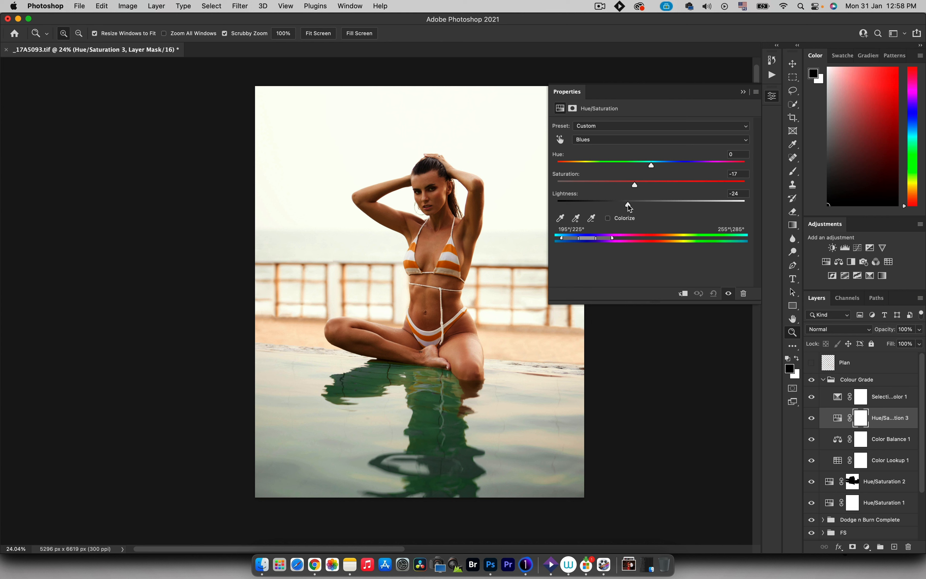
left_click_drag(652, 166, 656, 165)
left_click(743, 92)
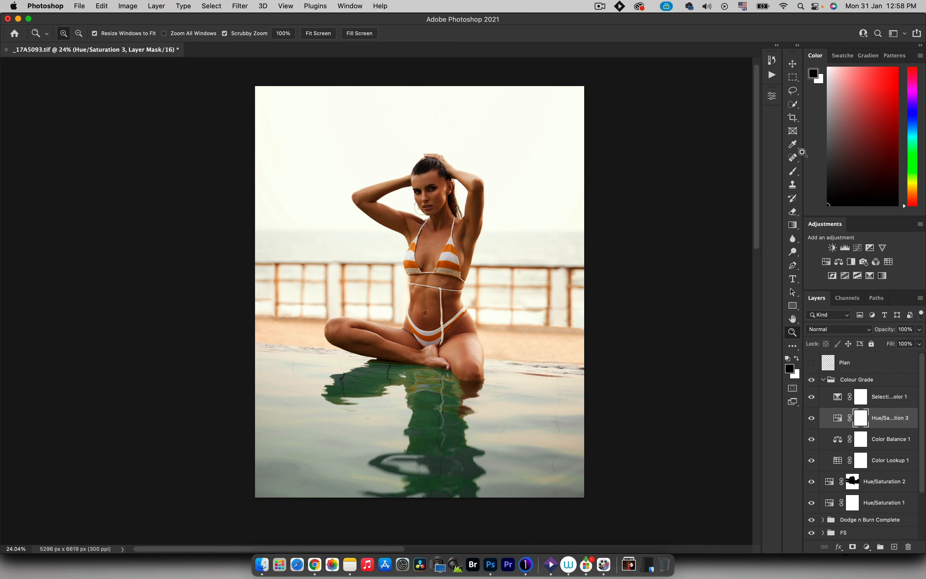
- Fine-tune the cyan, magenta, yellow and black amounts of the Reds in the Selective Color 1 adjustment
left_click(877, 399)
double_click(835, 400)
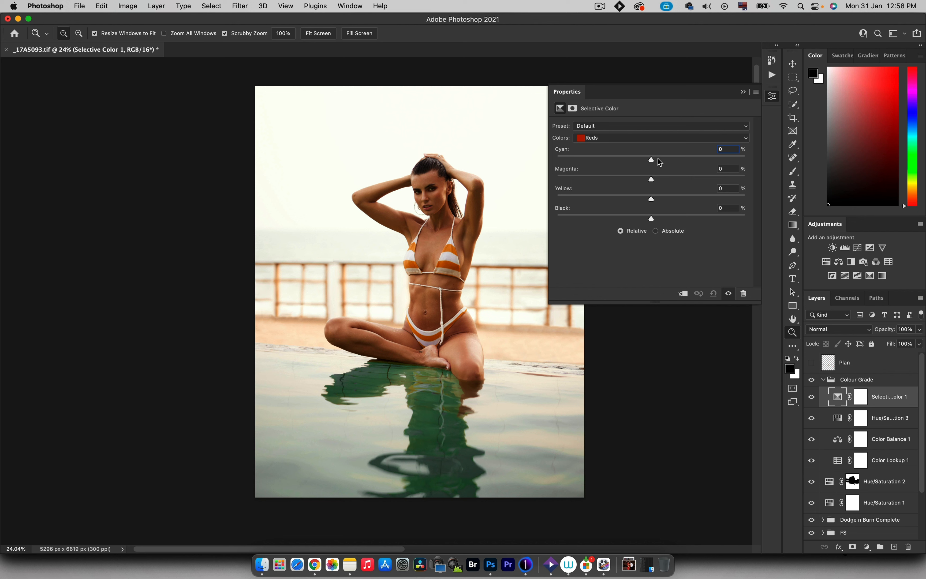
left_click_drag(653, 161, 644, 219)
- Set the Selective Color 1 Yellows to cyan -4, magenta -7 and yellow -10, reduce their black slightly, and collapse the adjustment settings
left_click(630, 145)
left_click(629, 145)
left_click_drag(652, 160, 637, 214)
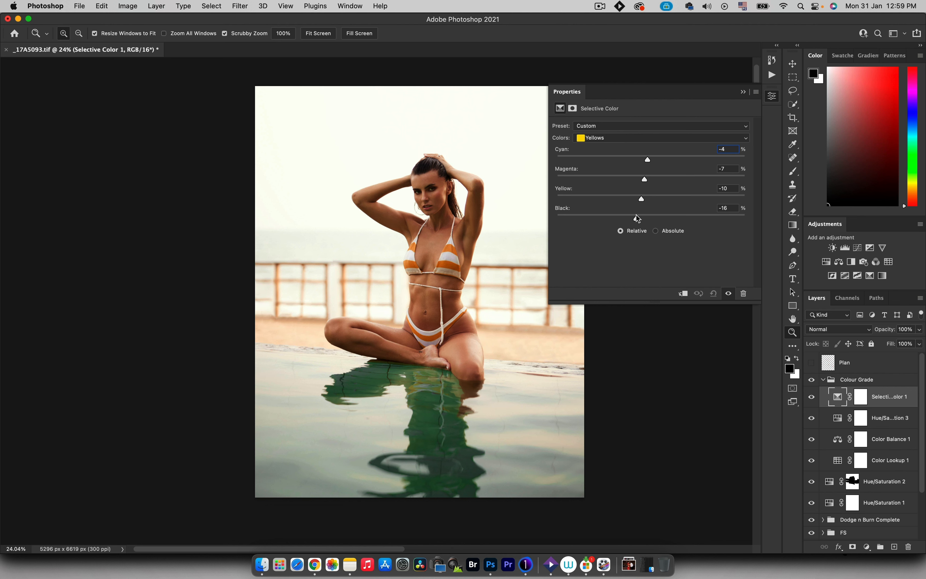
left_click_drag(645, 217, 647, 217)
left_click(743, 91)
- Collapse the Colour Grade group and compare the image with the group hidden and with only the Background layer visible
left_click(824, 380)
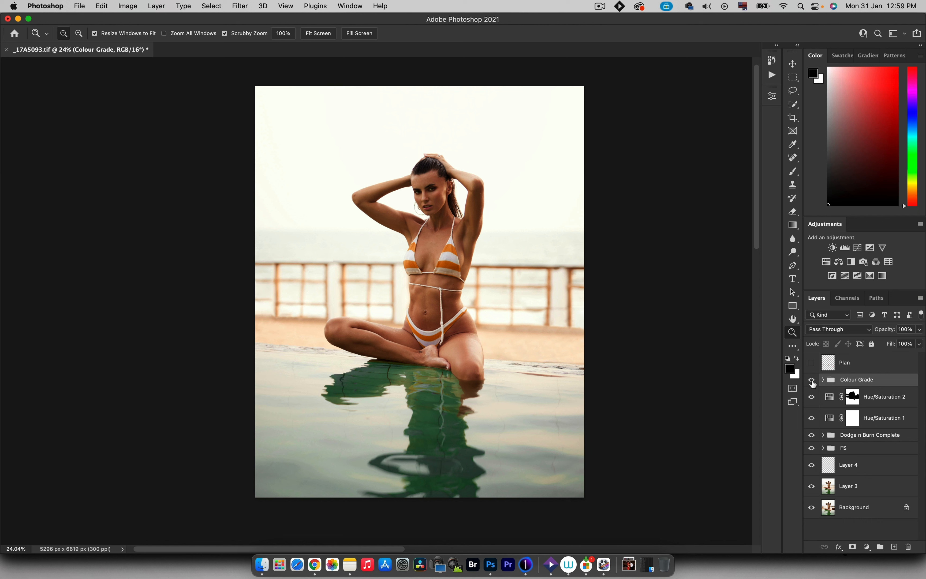
left_click(812, 382)
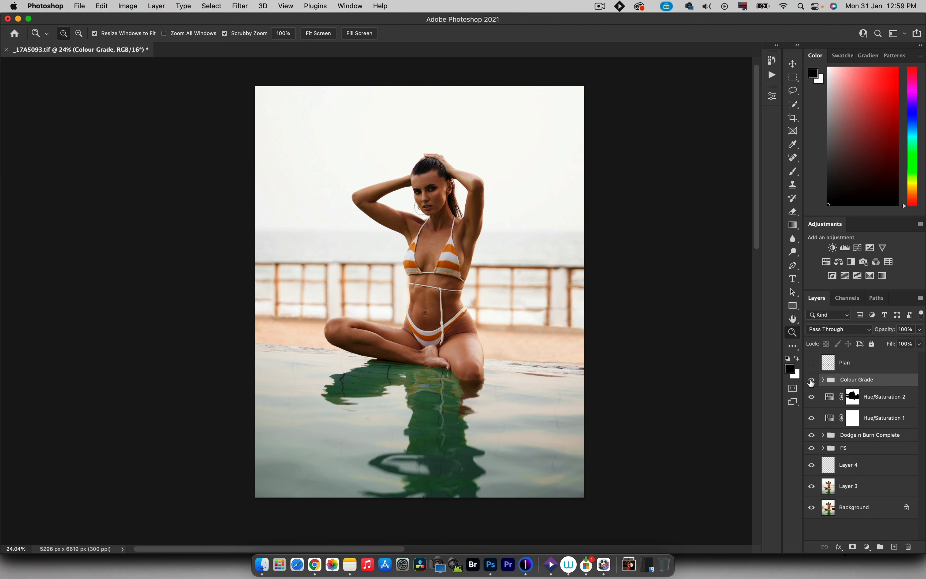
left_click(811, 380)
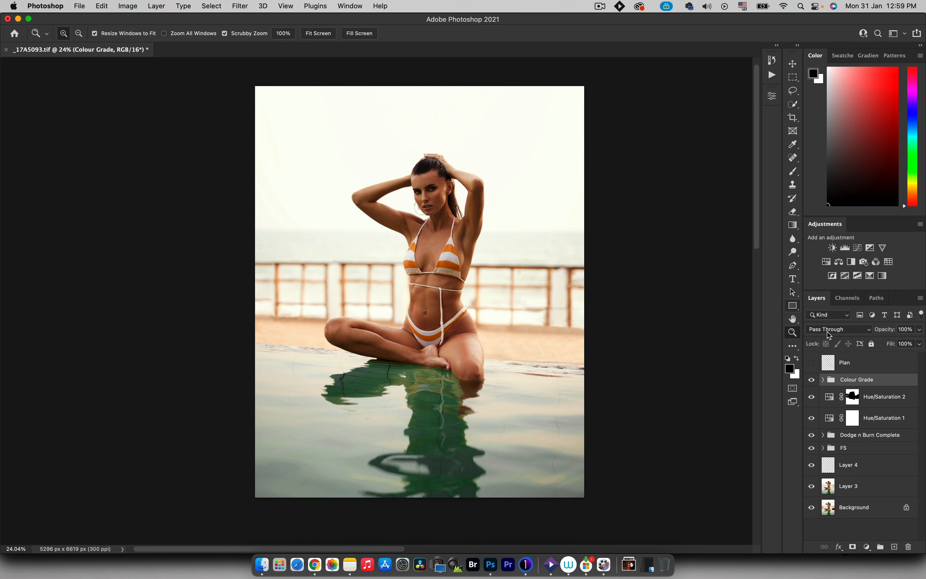
key("alt")
left_click(813, 509, "alt")
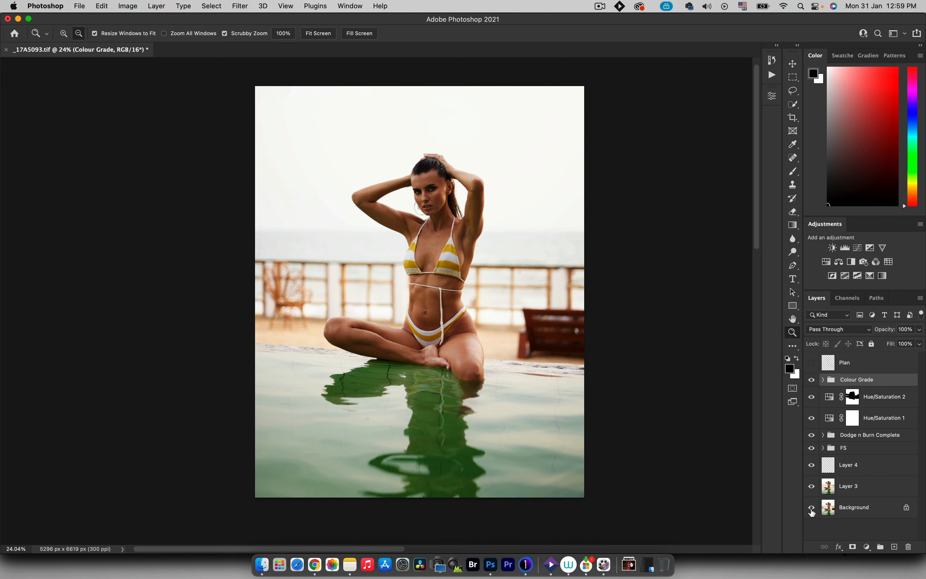
left_click(811, 510, "alt")
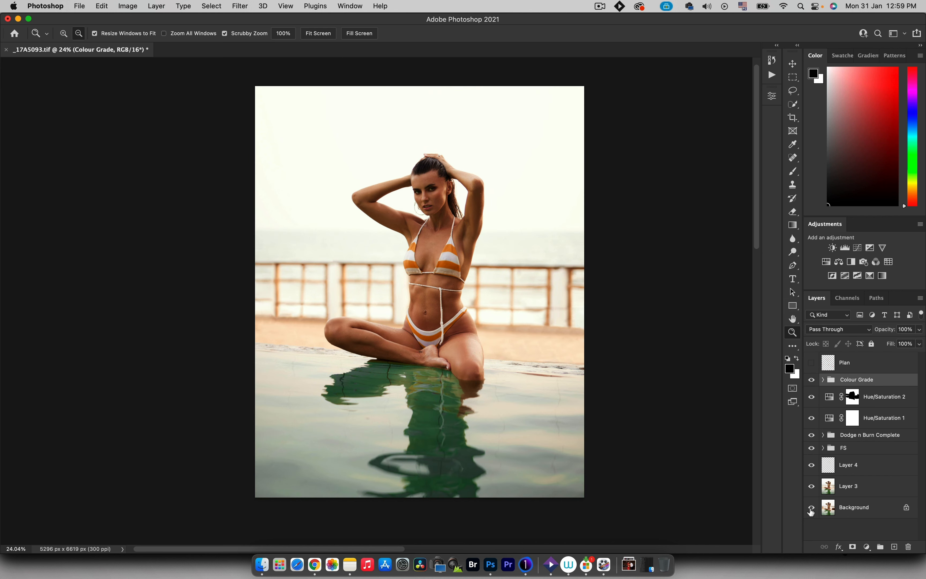
- Add a Vibrance adjustment layer above the Colour Grade group and raise its vibrance slightly
left_click(884, 249)
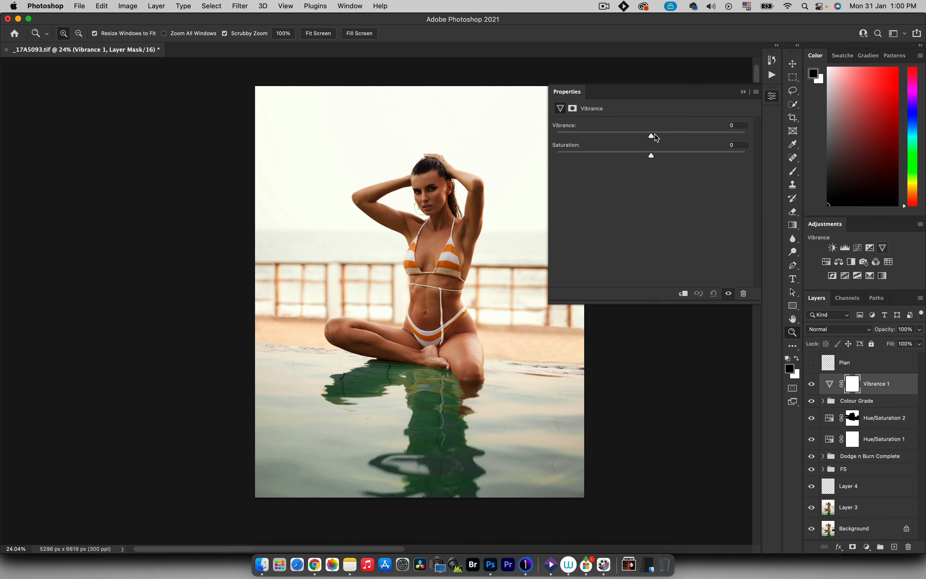
left_click_drag(655, 135, 660, 135)
left_click(742, 92)
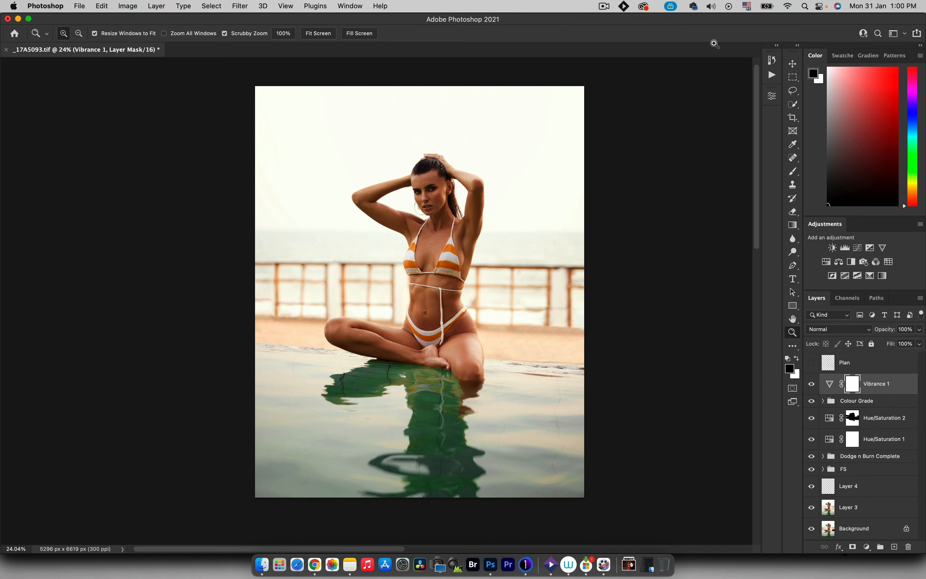
- Add a Hue/Saturation adjustment layer above Vibrance 1 and lower the saturation of the Yellows range sampled from the model's eye
left_click_drag(420, 188, 506, 175)
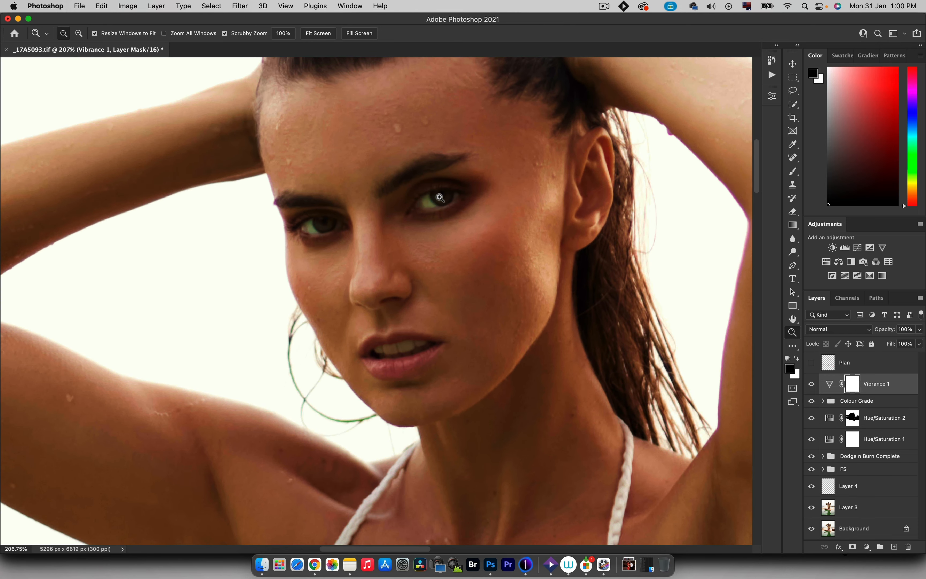
key("super+0")
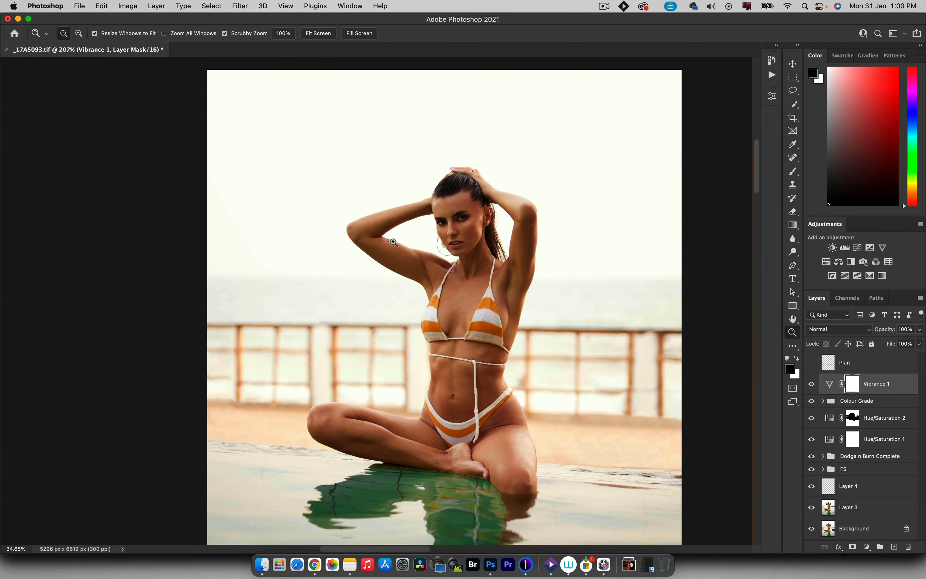
left_click_drag(467, 221, 530, 201)
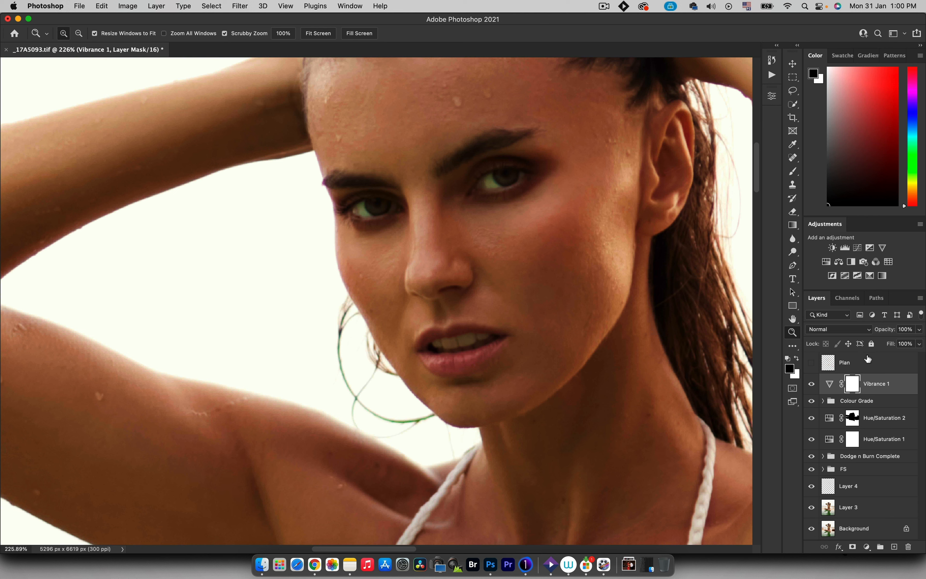
left_click(827, 263)
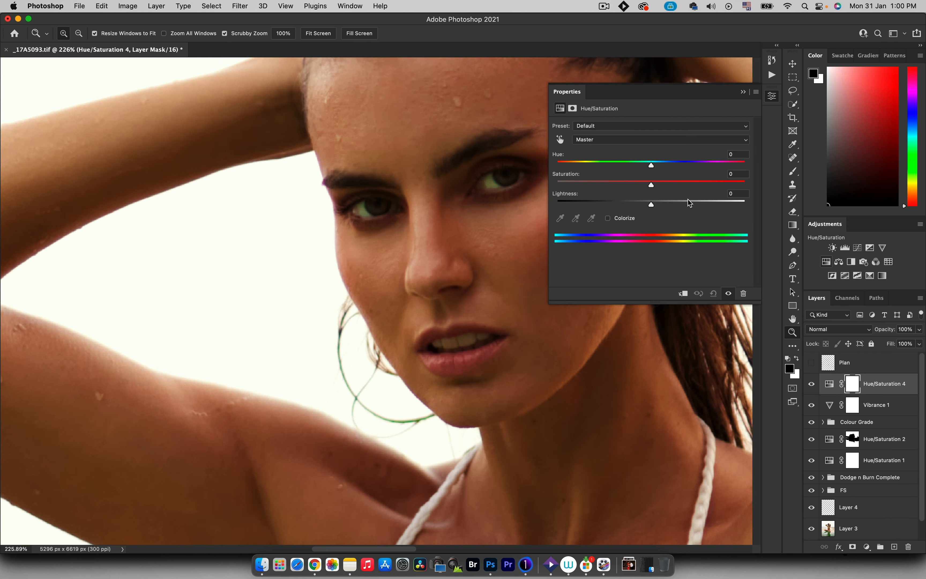
left_click(560, 140)
left_click(490, 184)
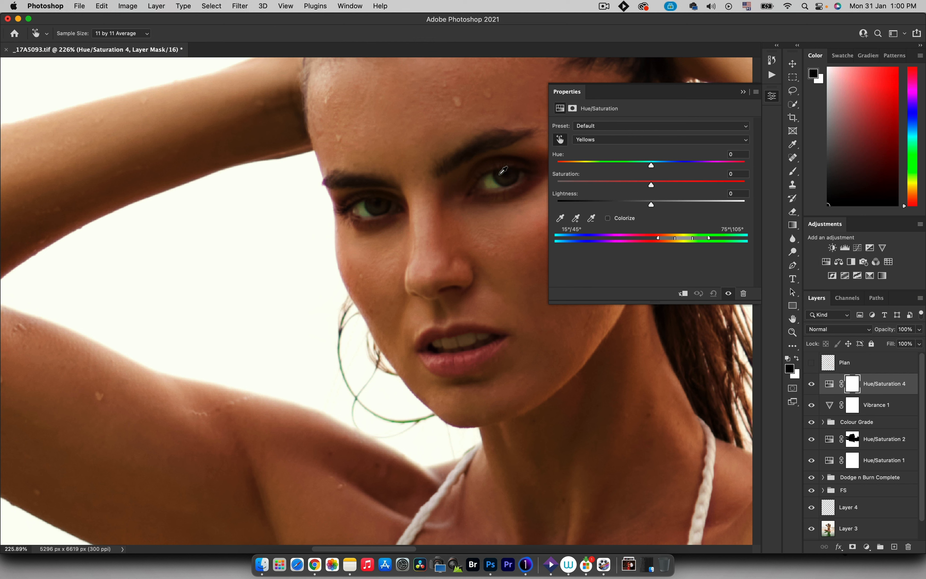
left_click_drag(610, 183, 603, 185)
- Lower the saturation of the Reds range in Hue/Saturation 4, switch back to the Yellows range and collapse the adjustment settings
left_click(601, 141)
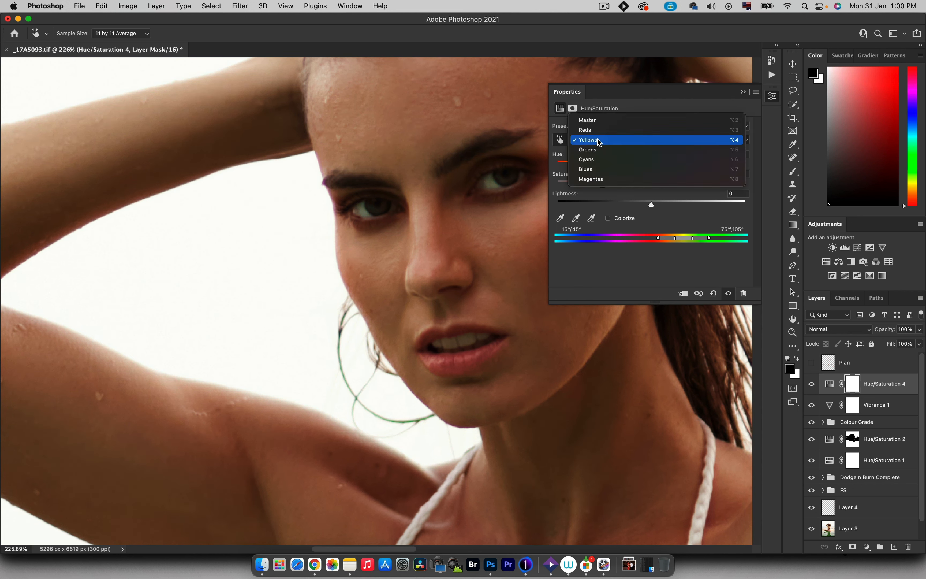
left_click(599, 130)
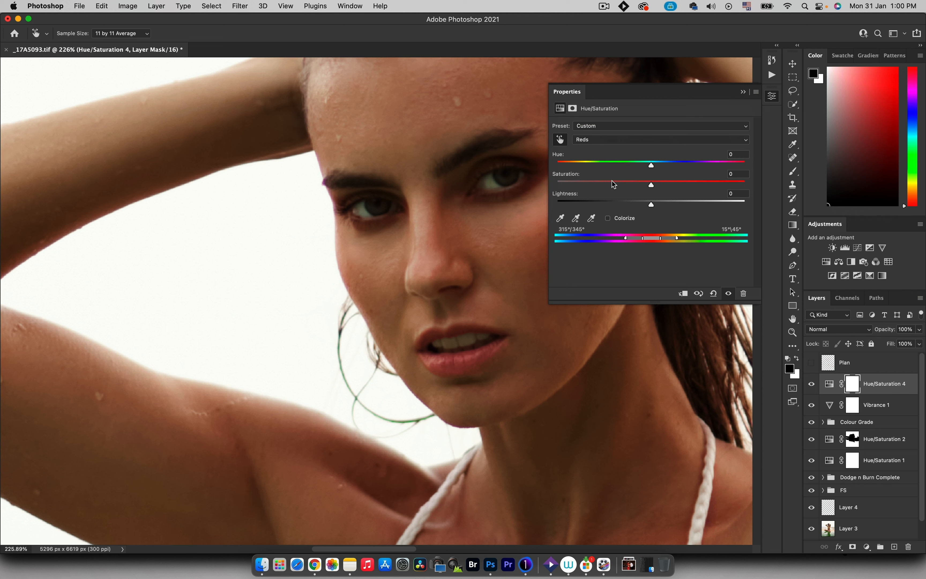
left_click(662, 202)
left_click(599, 140)
left_click(594, 153)
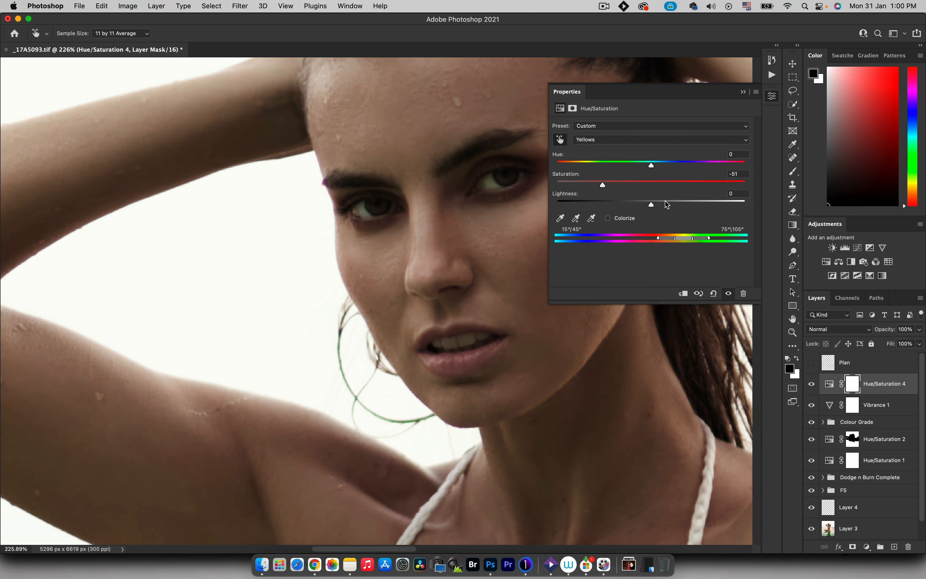
left_click(743, 92)
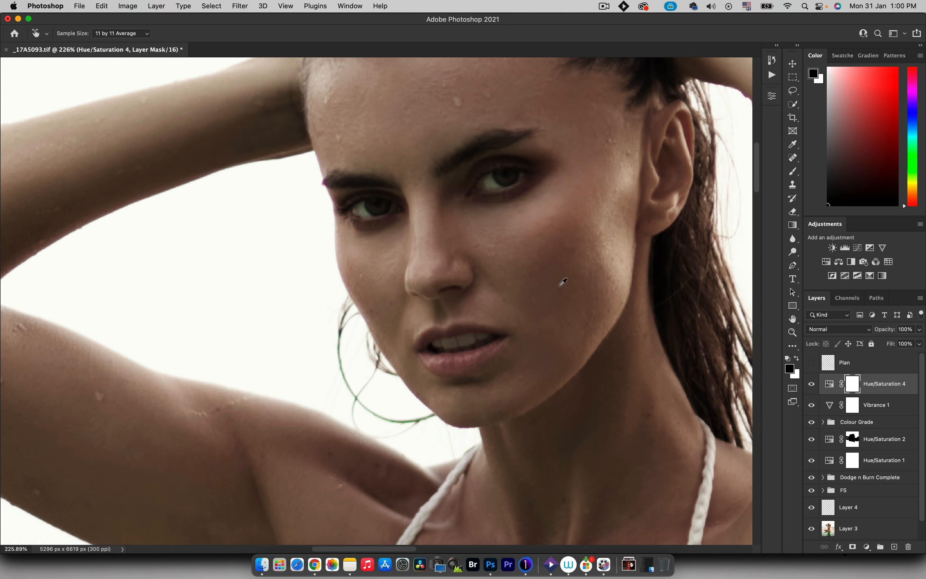
- Invert the Hue/Saturation 4 mask to black and paint with a small white brush over the whites of both eyes and the teeth
key("super+i")
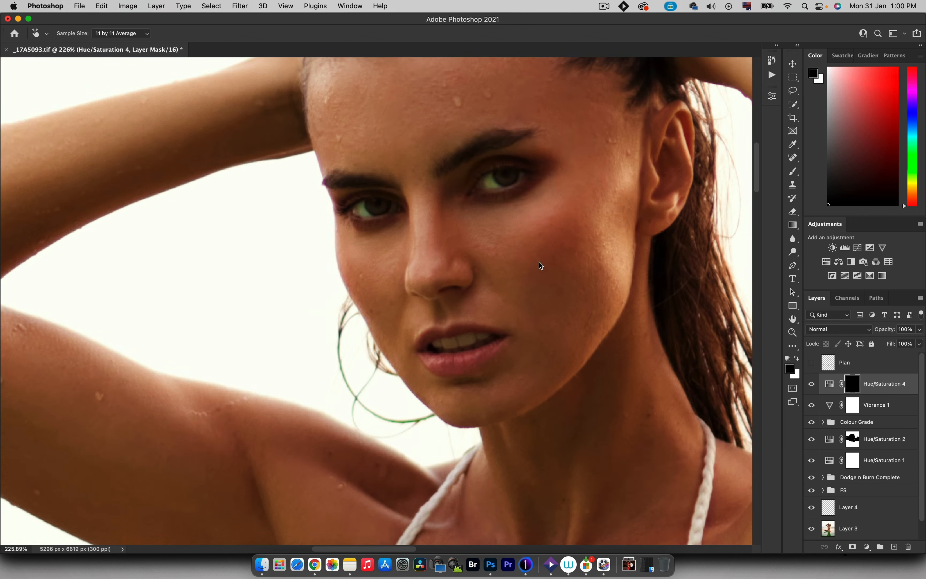
key("b")
key("x")
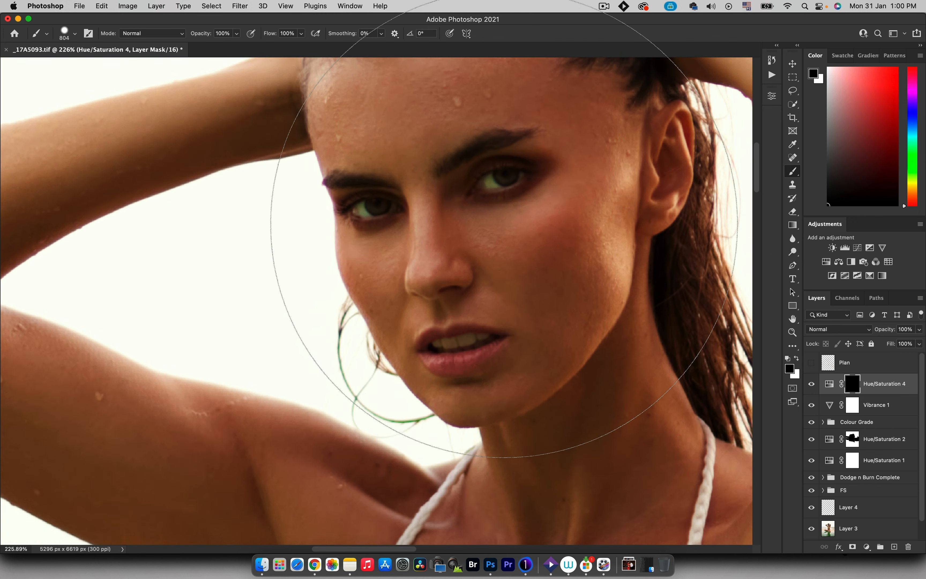
left_click_drag(509, 210, 285, 160)
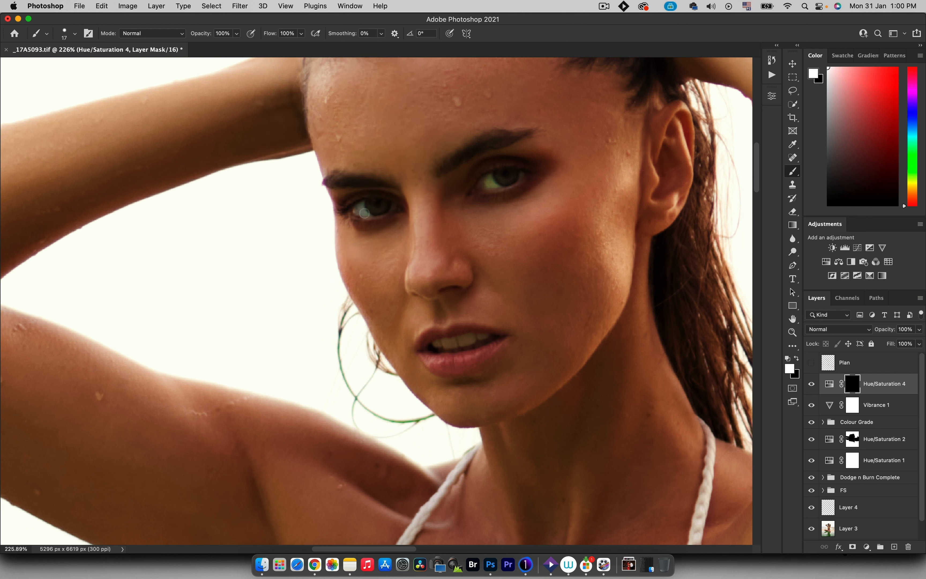
mouse_move(486, 187)
left_mouse_down()
mouse_move(493, 177)
mouse_move(498, 184)
mouse_move(483, 184)
left_mouse_up()
mouse_move(439, 352)
left_mouse_down()
mouse_move(453, 340)
mouse_move(437, 346)
mouse_move(488, 338)
mouse_move(435, 344)
mouse_move(495, 338)
mouse_move(460, 346)
mouse_move(477, 330)
mouse_move(498, 343)
left_mouse_up()
key("z")
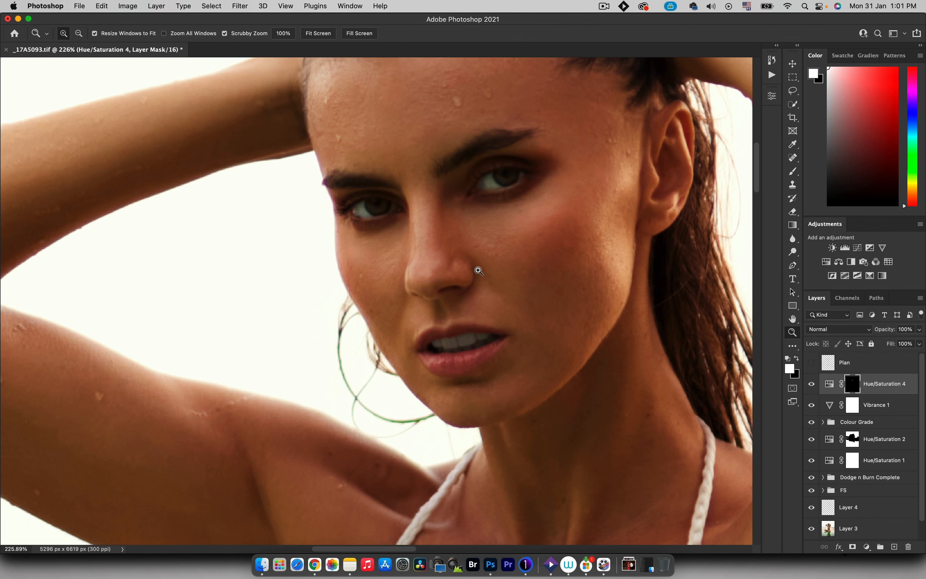
key("b")
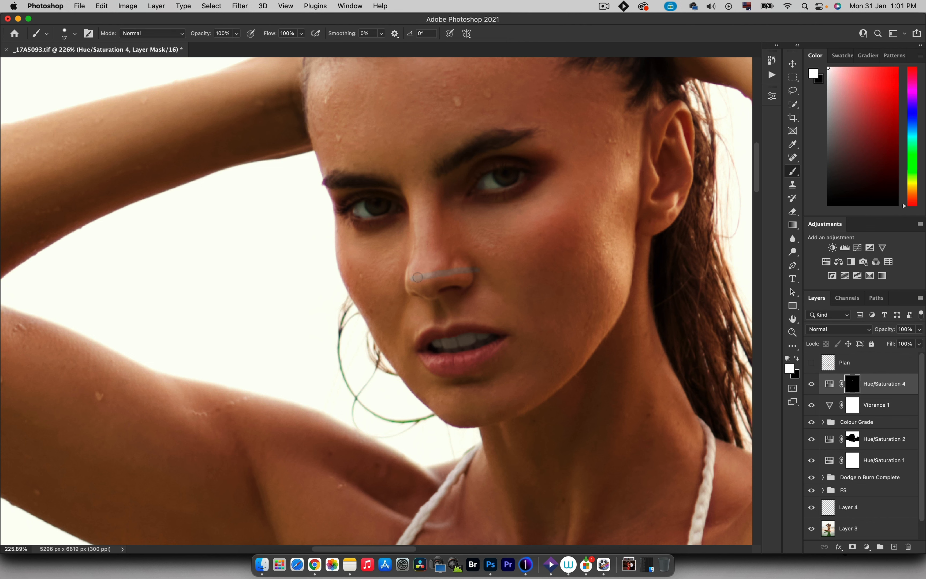
key("z")
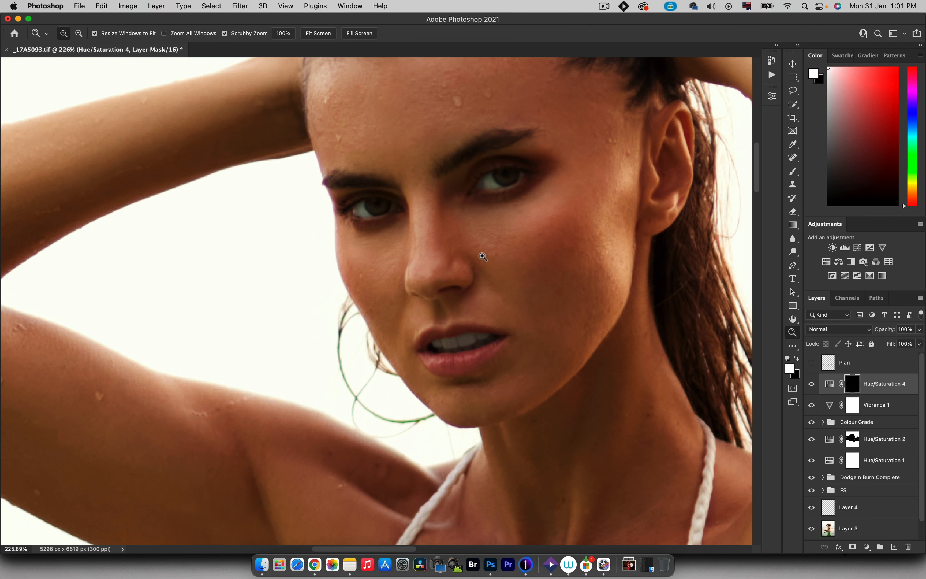
- Reduce the Hue/Saturation 4 layer opacity to 63%, judging the eyes and teeth against the whole portrait
left_click_drag(423, 272, 337, 290)
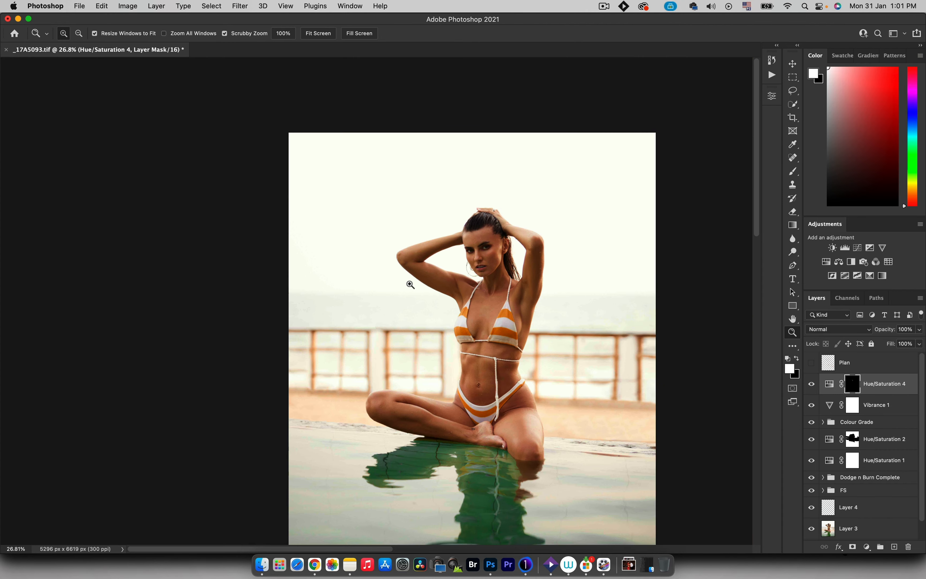
left_click_drag(465, 307, 402, 222)
left_click_drag(441, 170, 501, 151)
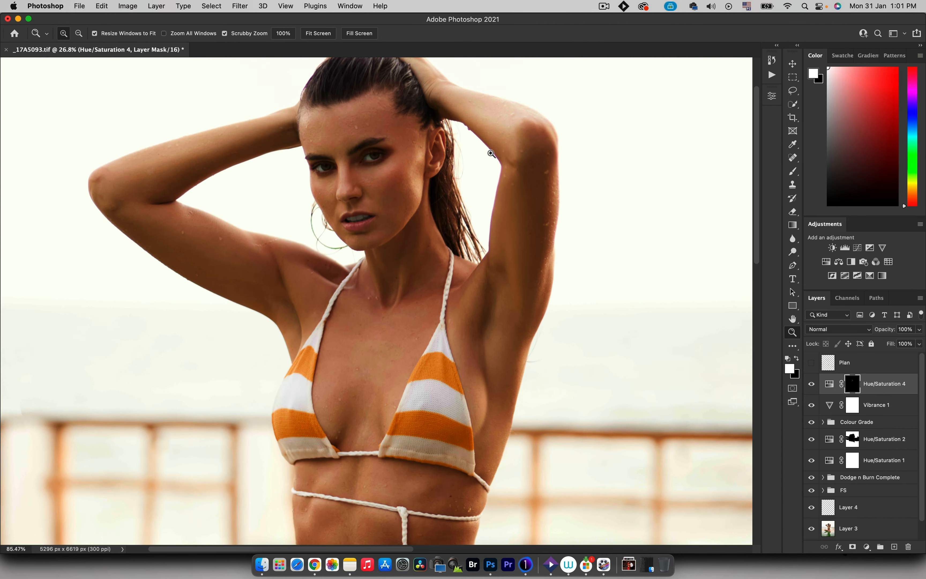
left_click_drag(880, 333, 866, 330)
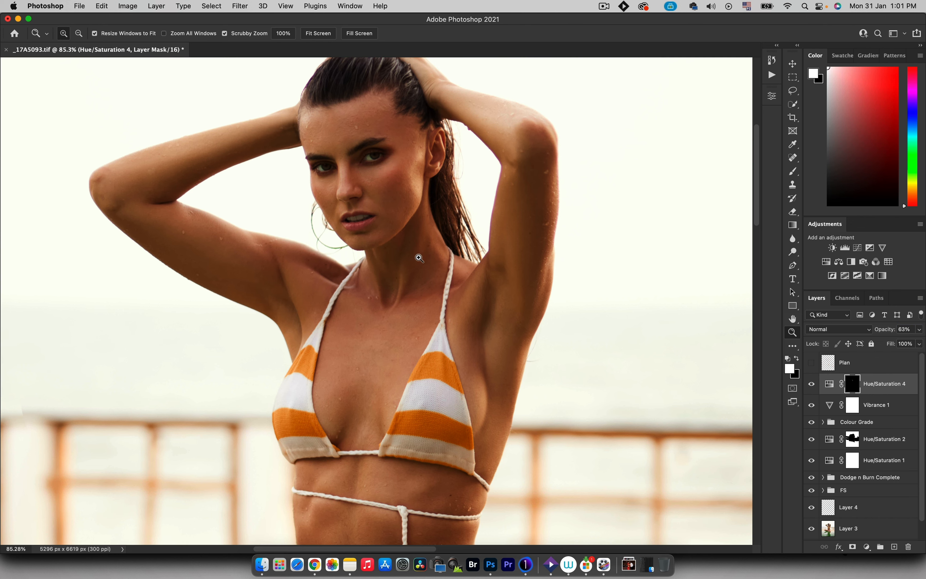
mouse_move(421, 255)
left_mouse_down()
mouse_move(373, 276)
mouse_move(386, 251)
mouse_move(409, 244)
left_mouse_up()
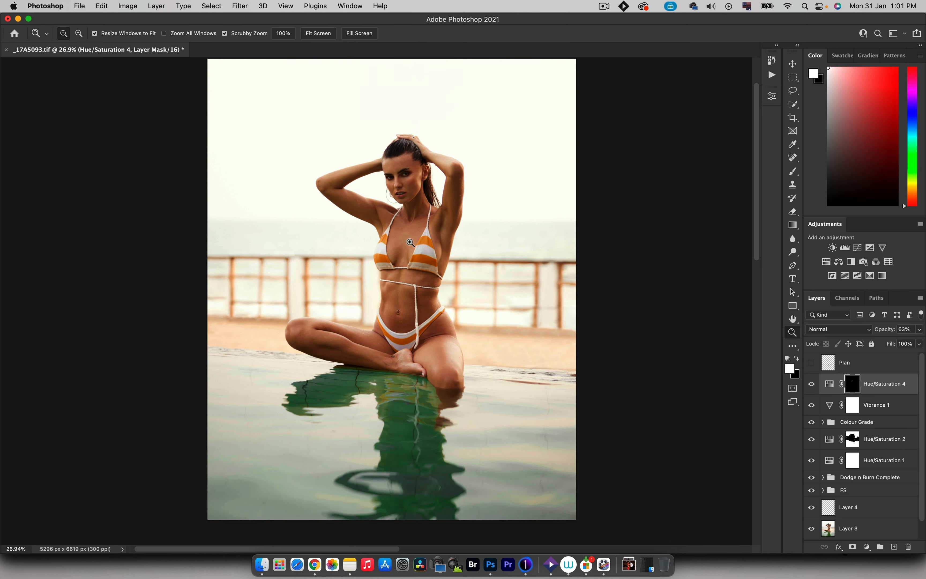
- Run the Sharpen action above Hue/Saturation 4 and adjust the High Pass radius while previewing detail around the model's eye
left_click(772, 75)
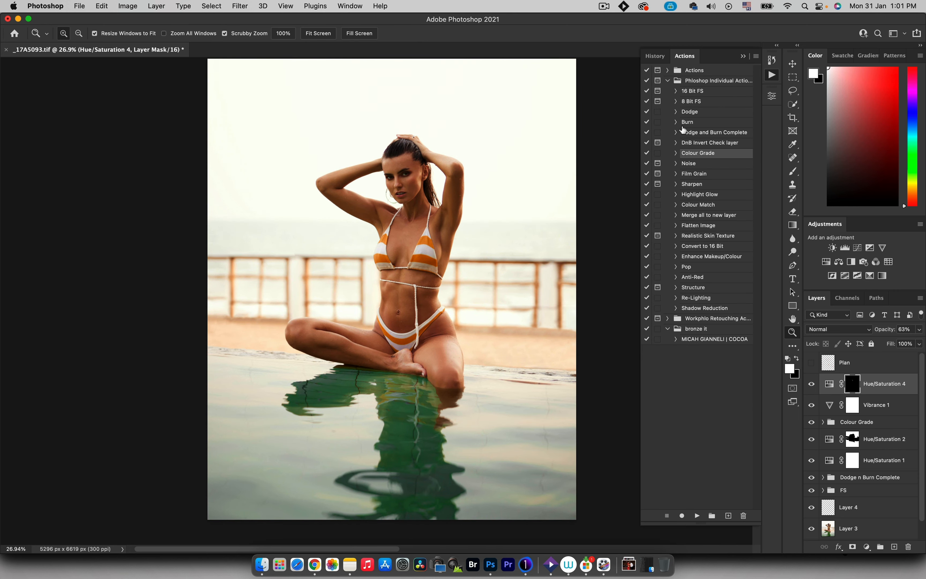
left_click(696, 187)
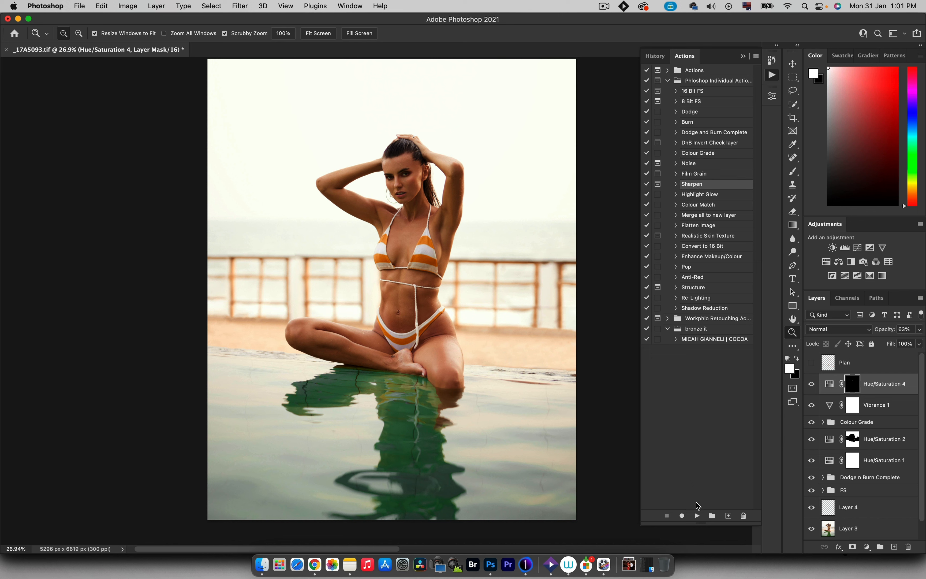
left_click(698, 515)
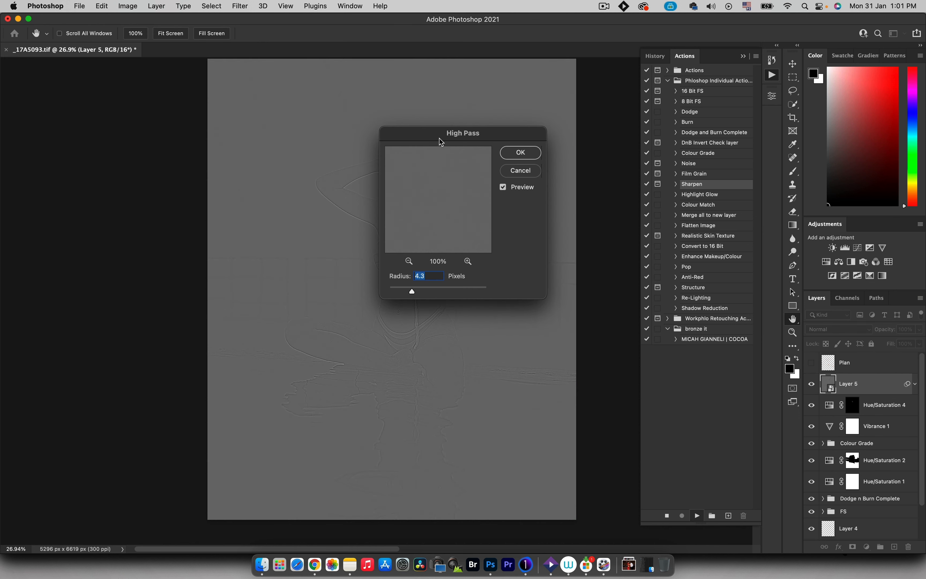
left_click_drag(439, 138, 570, 124)
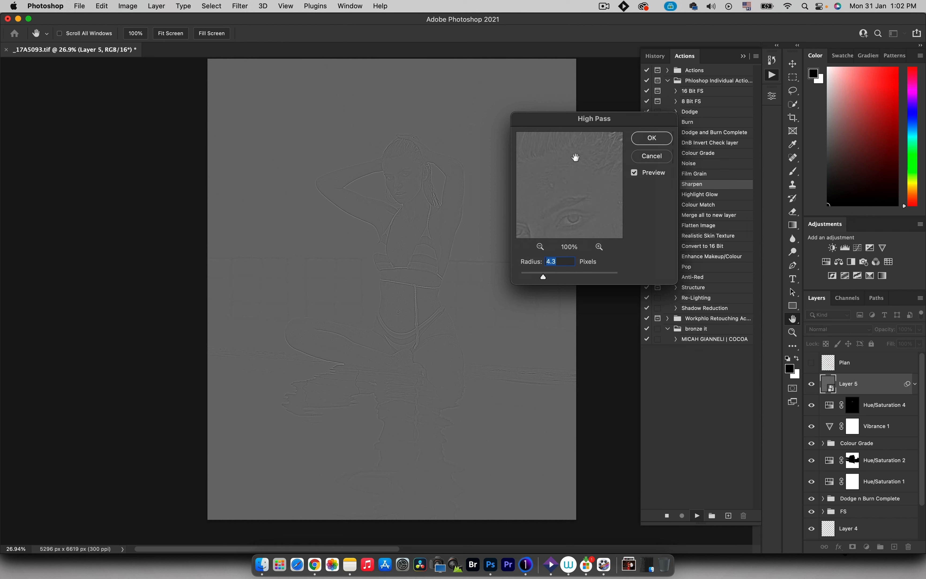
mouse_move(570, 179)
left_mouse_down()
mouse_move(584, 156)
mouse_move(565, 194)
mouse_move(568, 174)
left_mouse_up()
left_click_drag(537, 277, 540, 275)
key("Return")
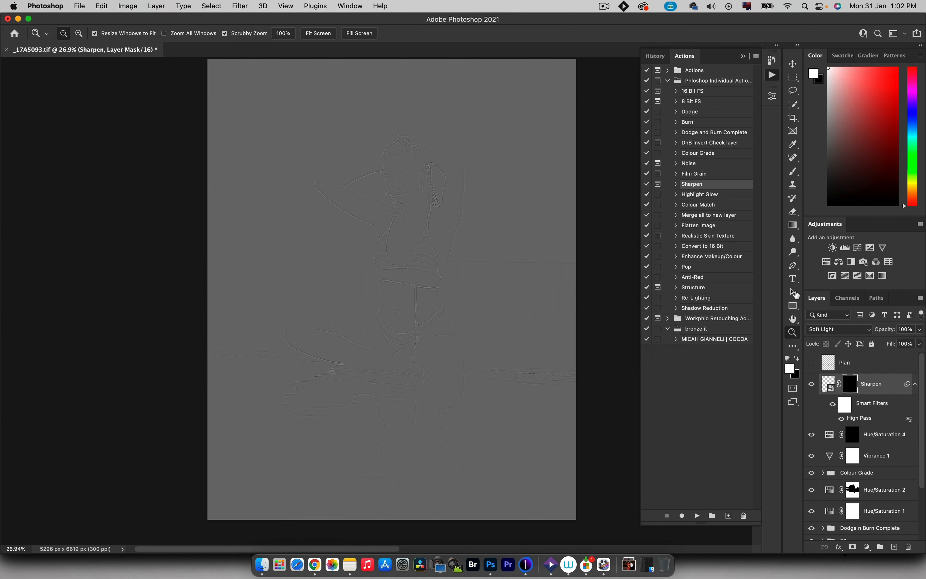
- Invert the Sharpen layer's mask to white and lower the layer's opacity to 47%
key("super+i")
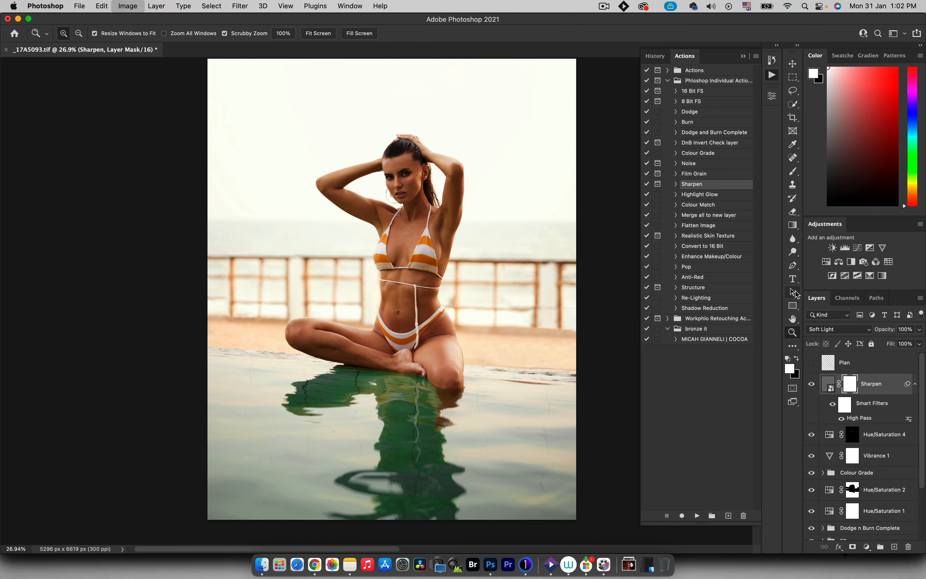
left_click_drag(414, 166, 456, 166)
left_click_drag(887, 331, 854, 338)
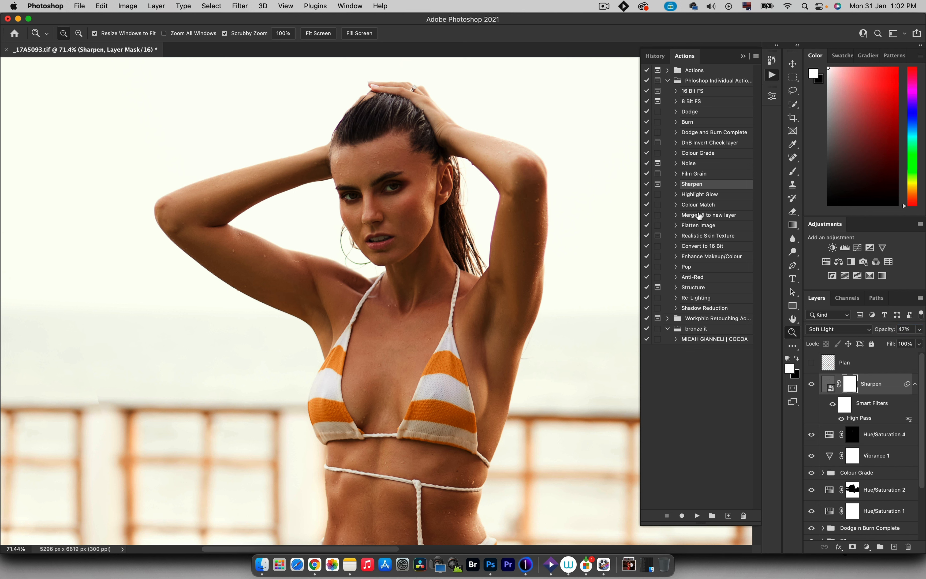
- Run the Noise action above the Sharpen layer, accepting 35.39% monochromatic Gaussian noise
left_click(693, 175)
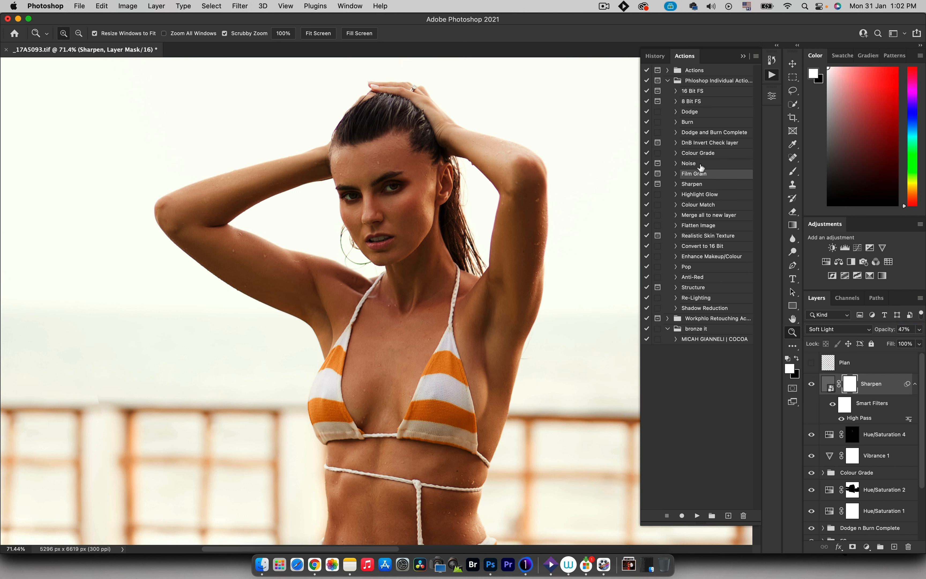
left_click(694, 164)
left_click(698, 515)
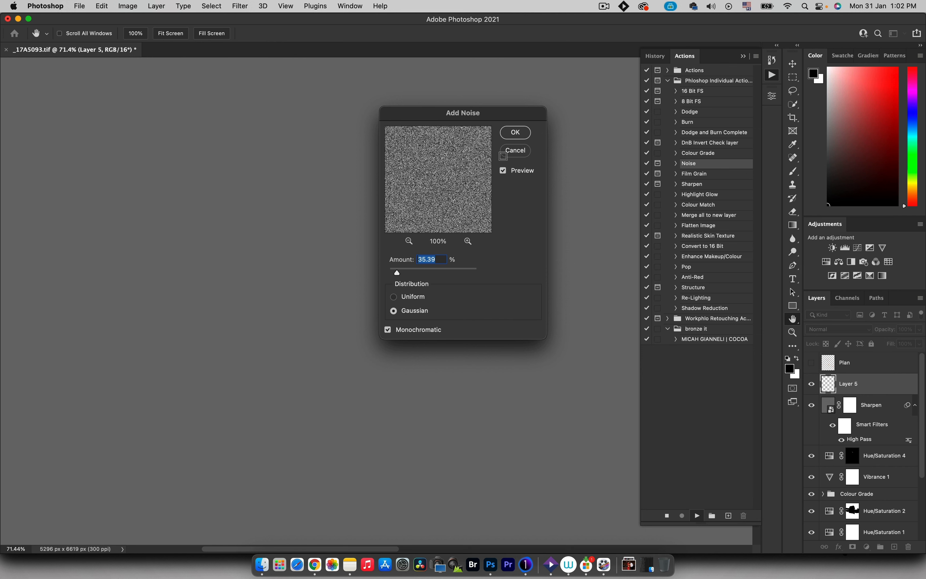
left_click(514, 133)
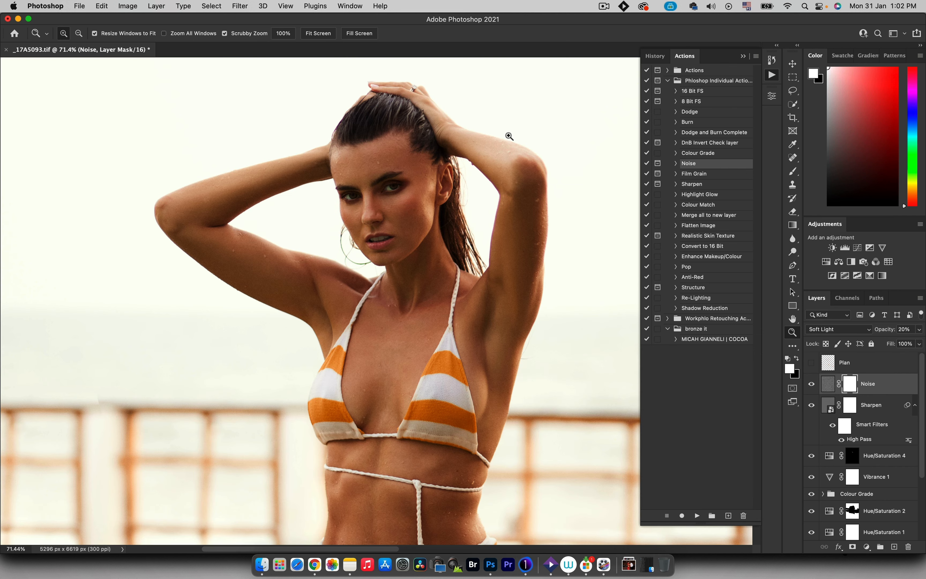
- Compare the face with the Noise layer hidden and shown, and reduce the Noise layer's opacity to 9%
left_click_drag(446, 236, 554, 213)
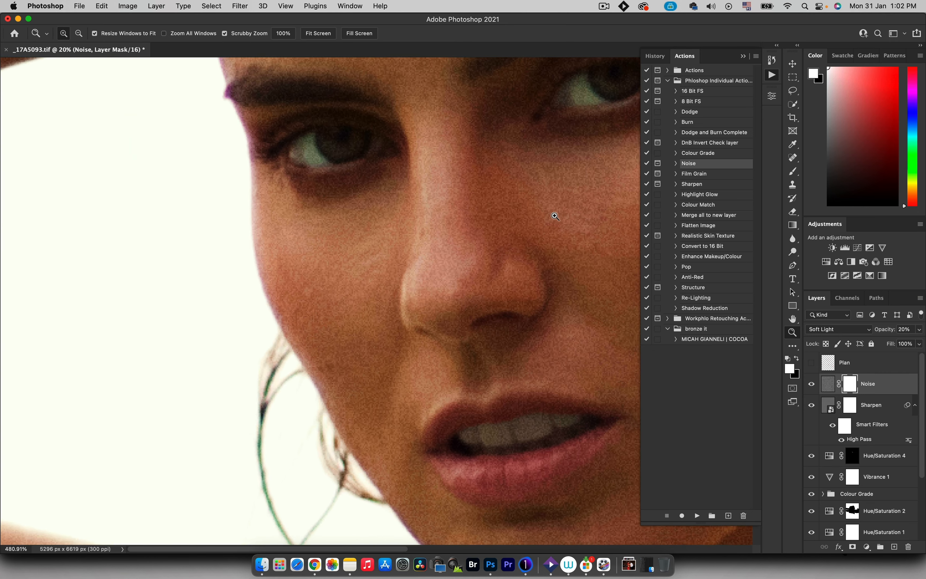
left_click(812, 385)
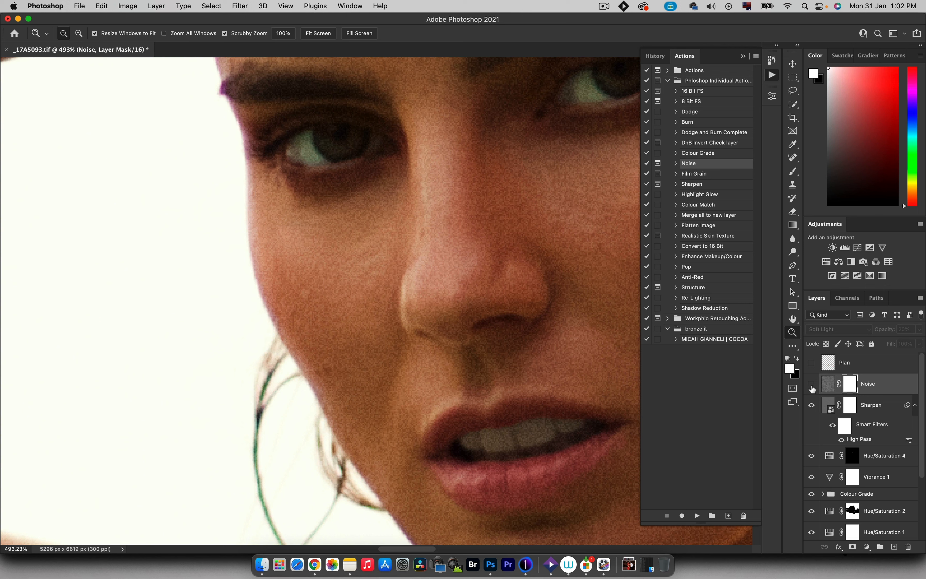
left_click(812, 385)
left_click_drag(884, 332, 881, 335)
- Compare the finished retouch of the whole image with only the Background layer visible, and restore all layers
key("super+0")
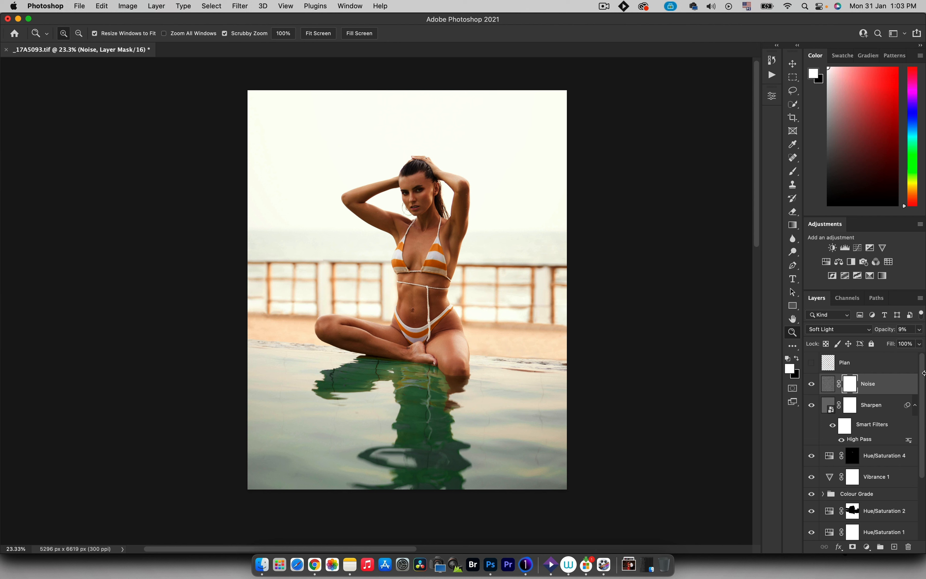
scroll(823, 487, "down", 5)
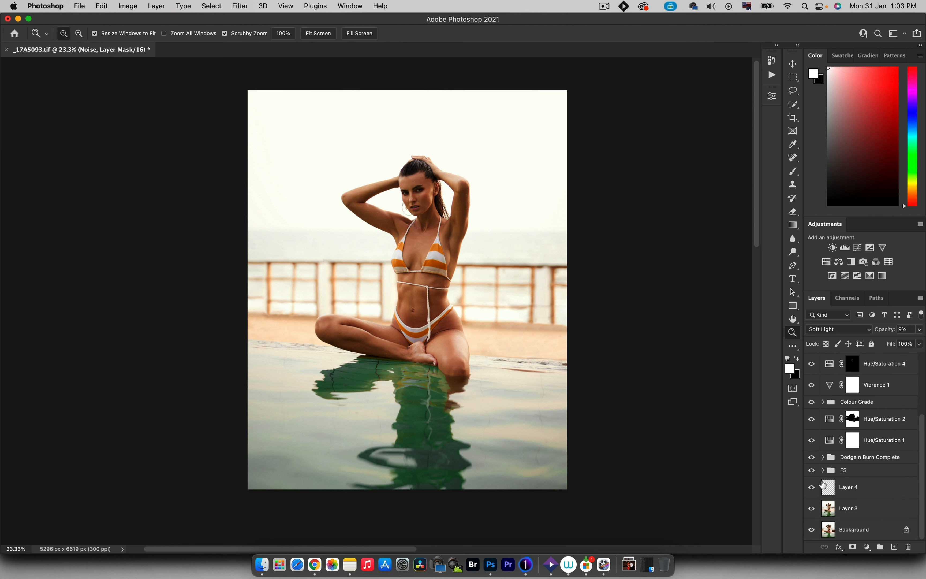
left_click(812, 530, "alt")
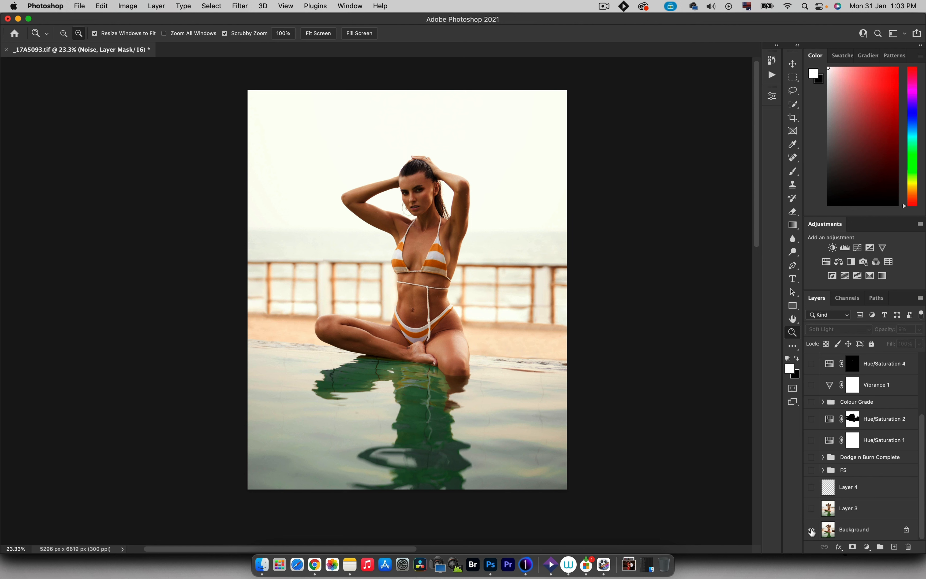
left_click(812, 530, "alt")
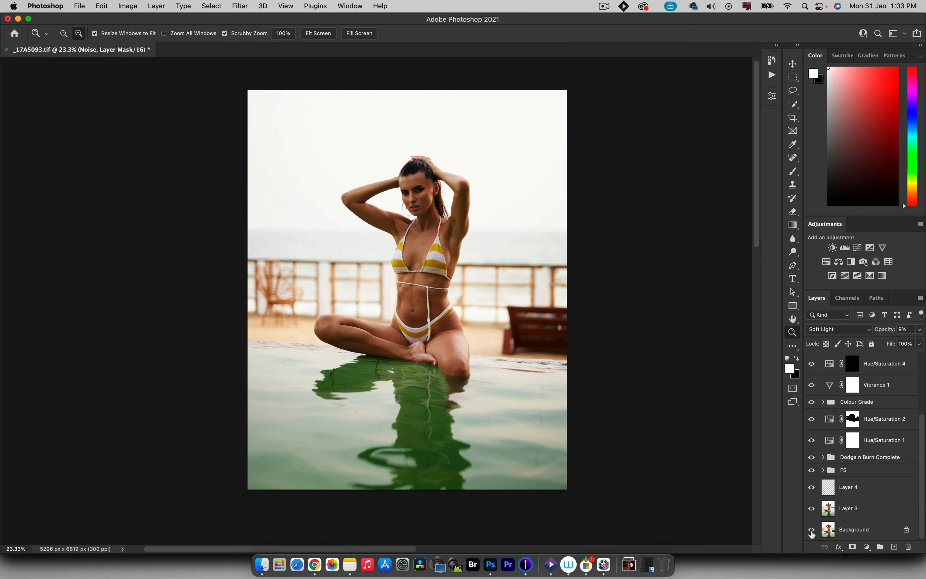